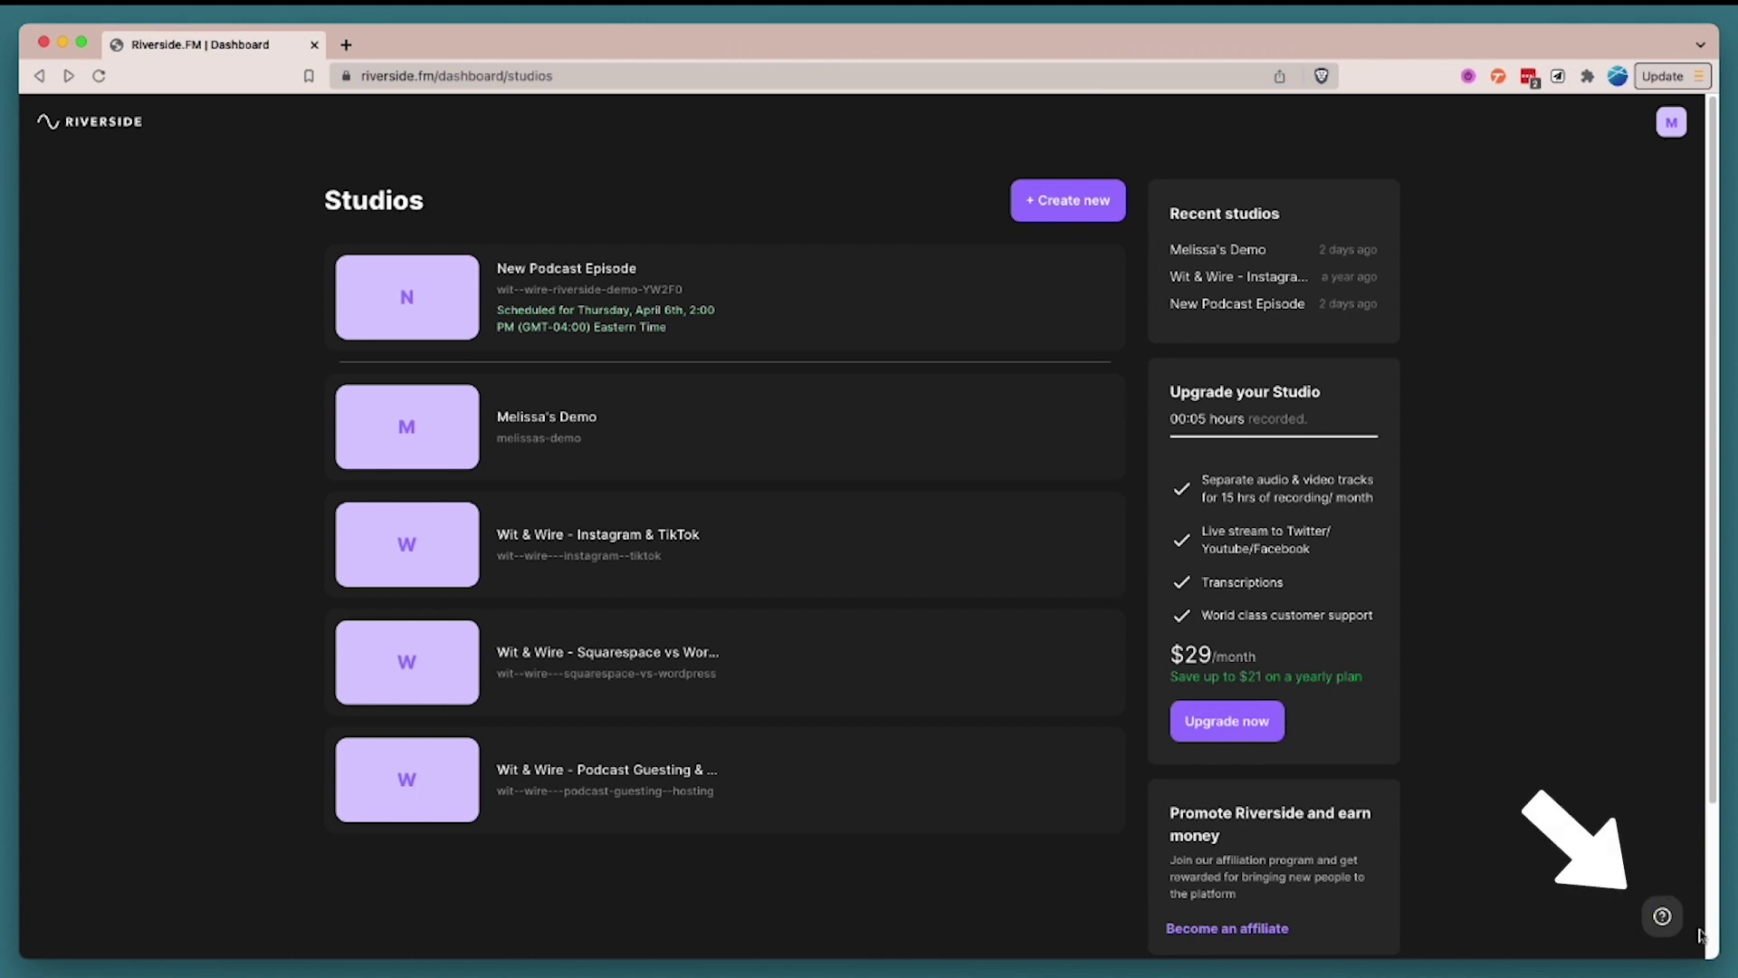
Start a new studio named 'Wit & Wire Riverside Demo' and continue to full setup
left_click(1675, 930)
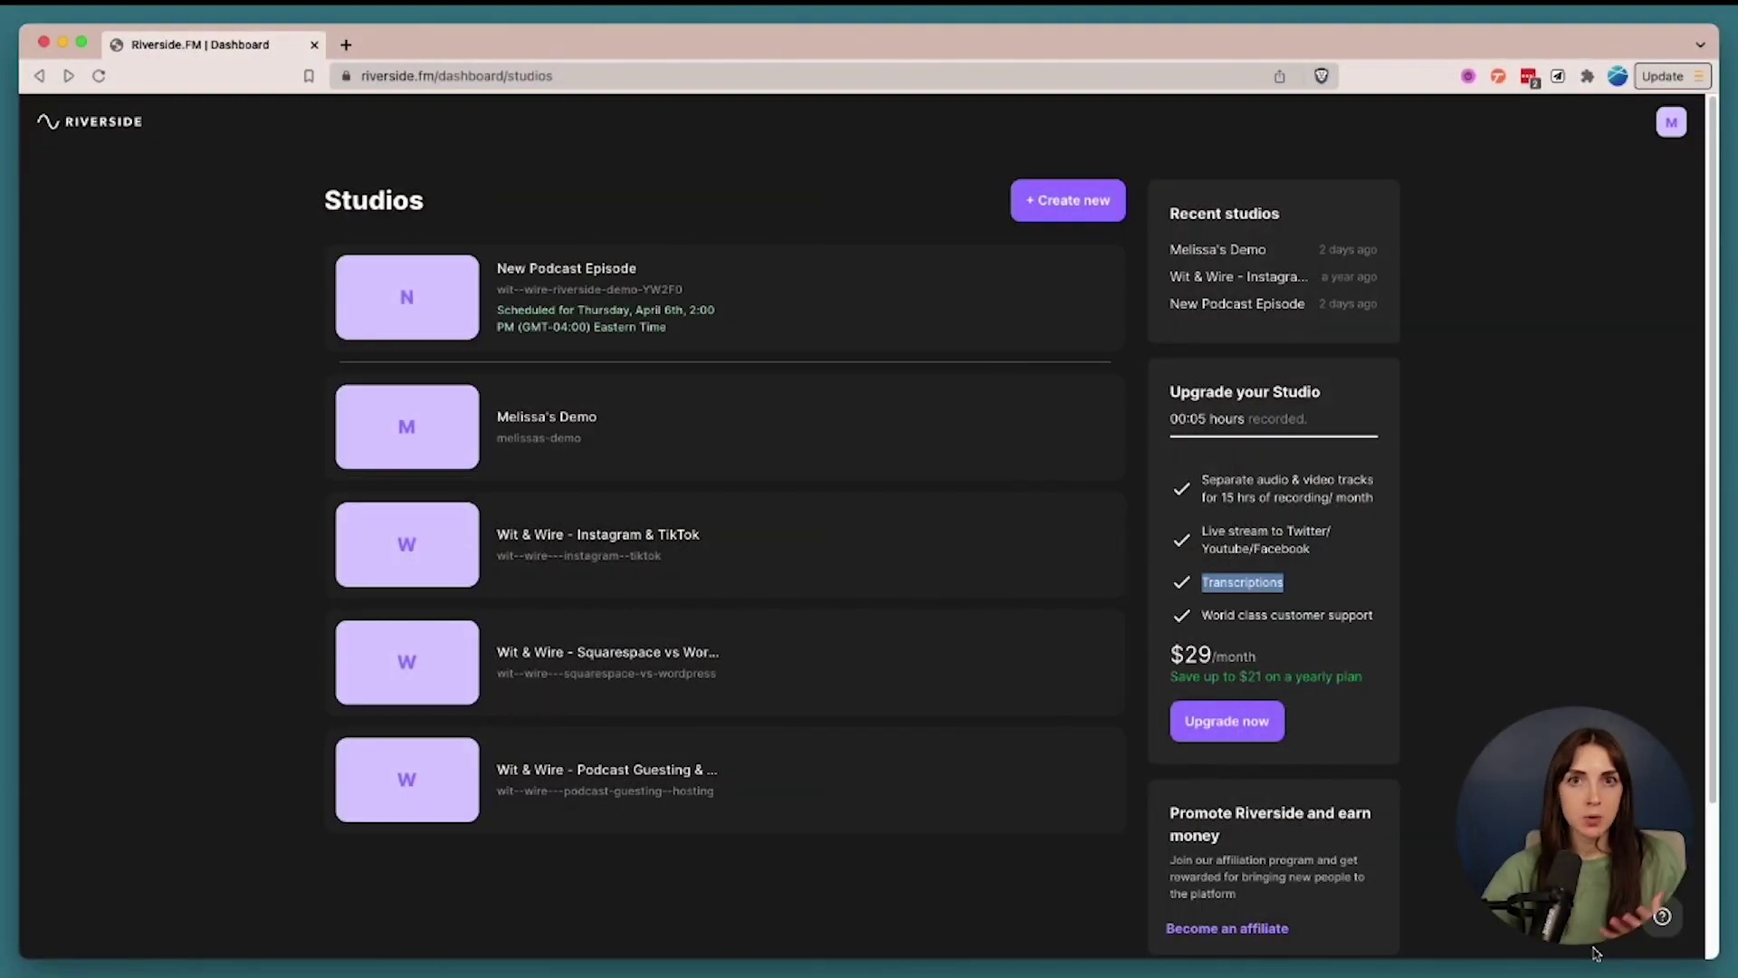
left_click(1085, 210)
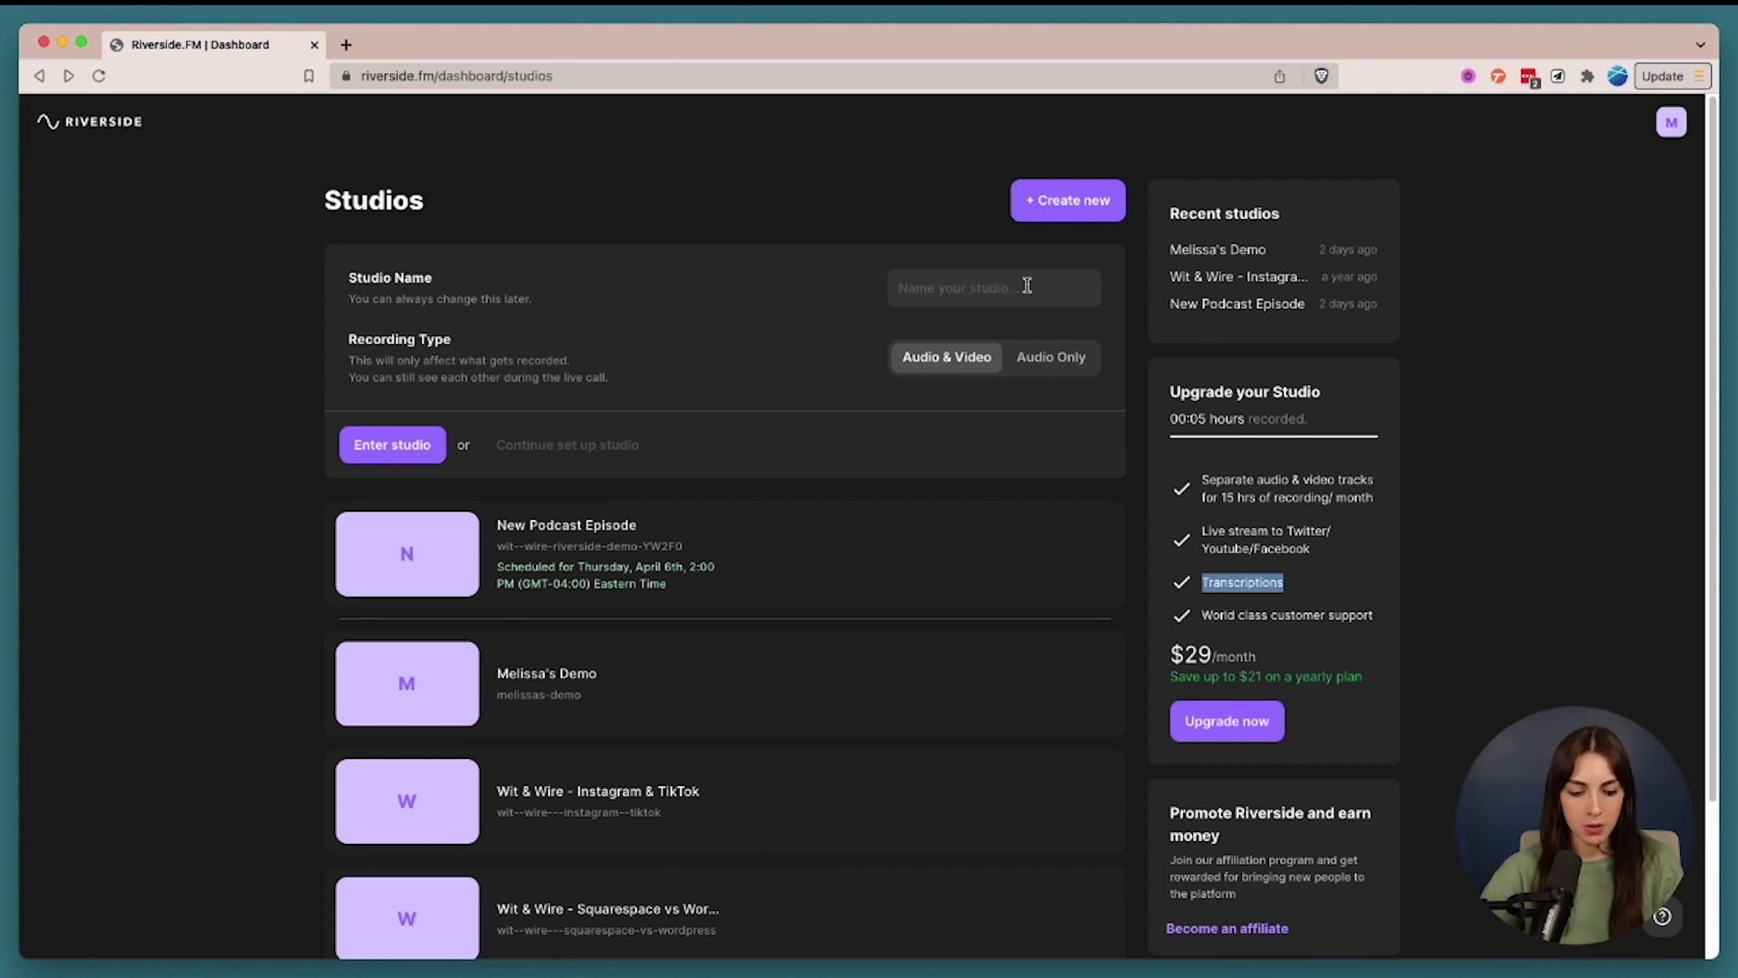
left_click(1027, 285)
type("Wit & Wire Riverside Demo")
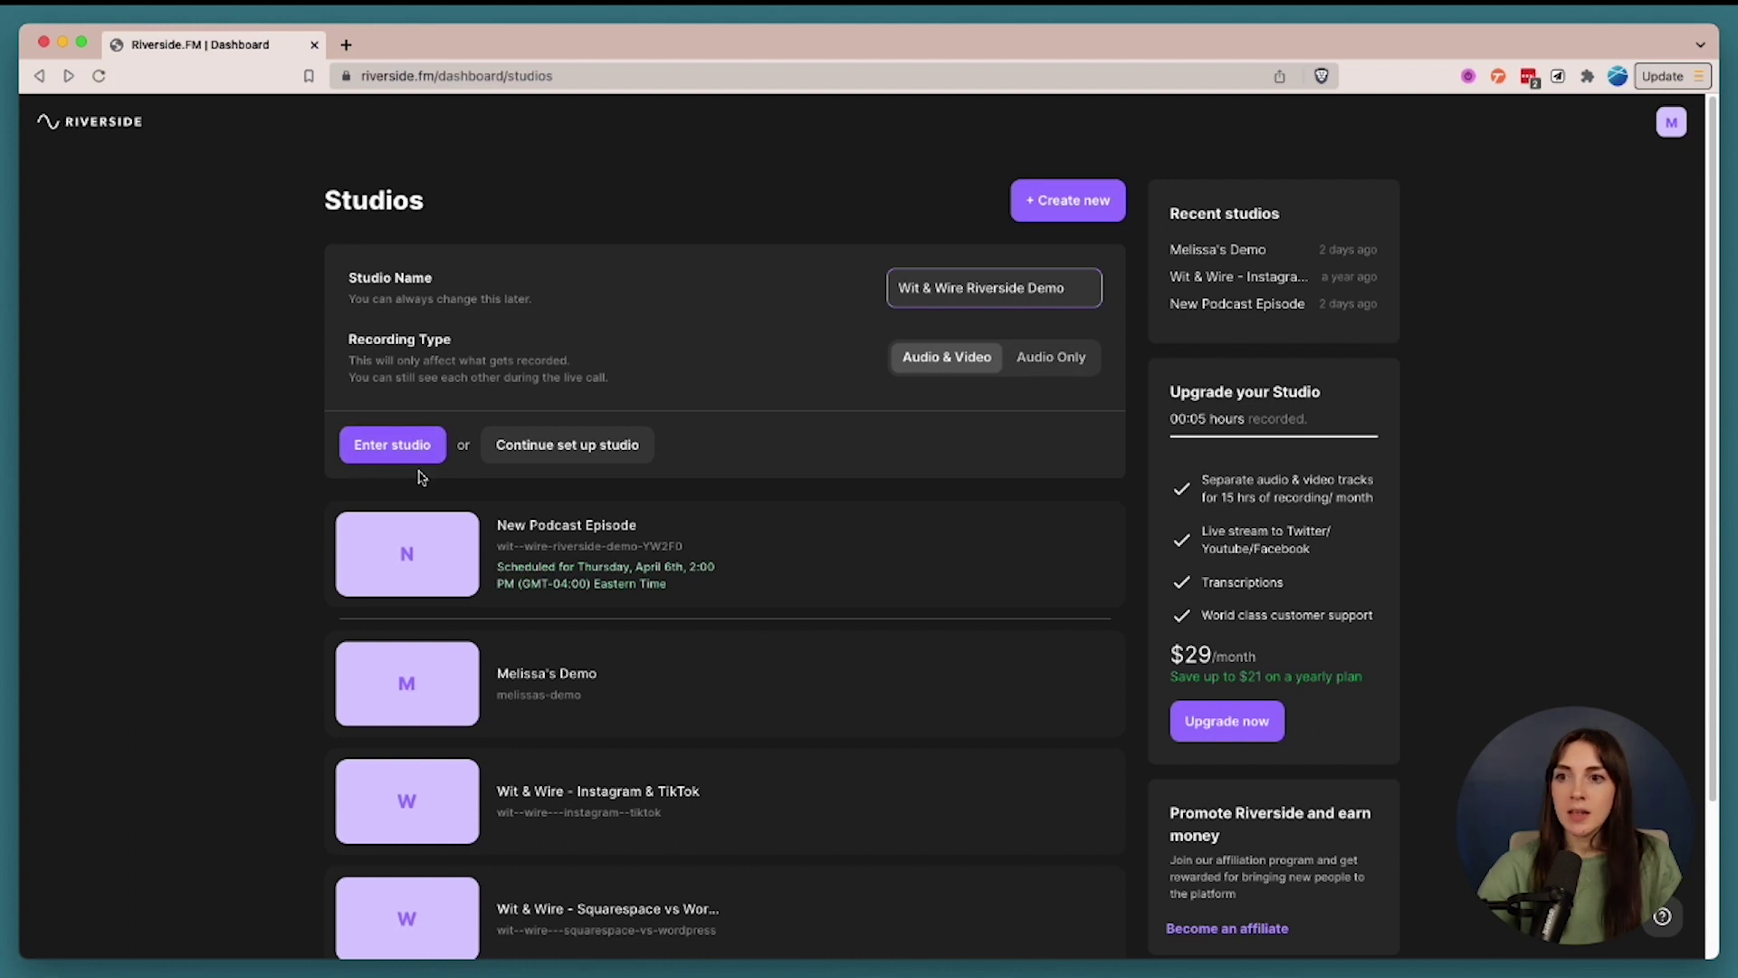
left_click(534, 457)
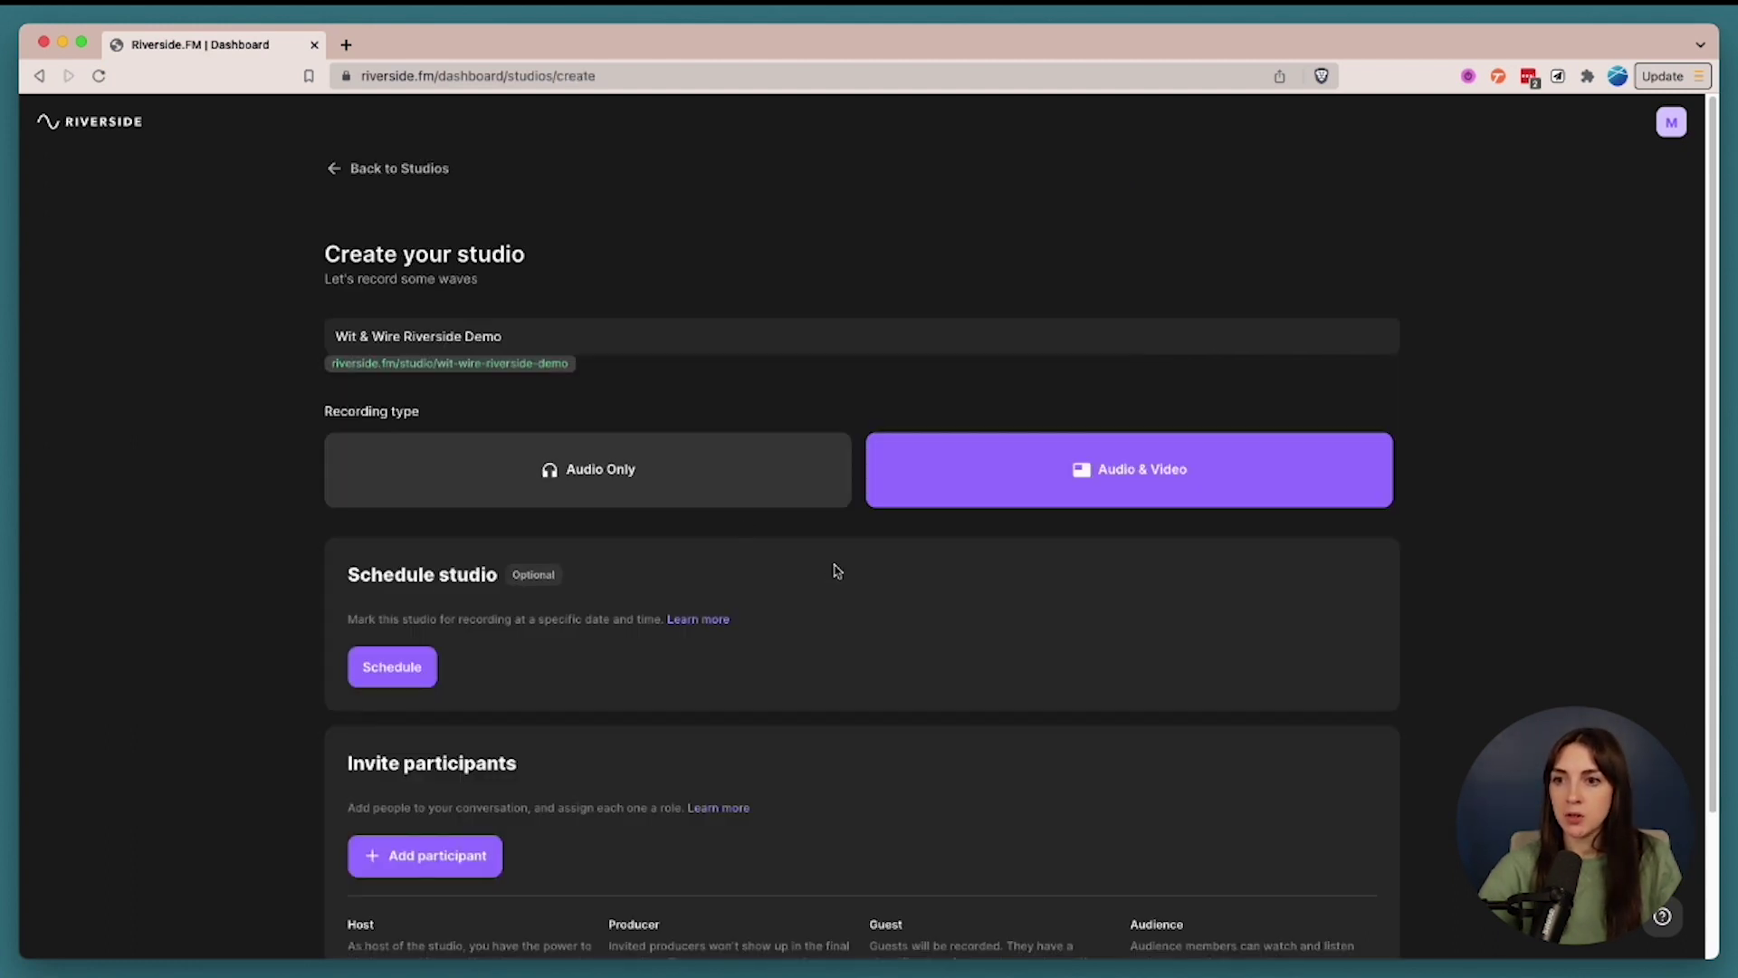
Schedule the studio for Thursday, April 6th at 2:00 PM
scroll(772, 709, "down", 2)
left_click(398, 544)
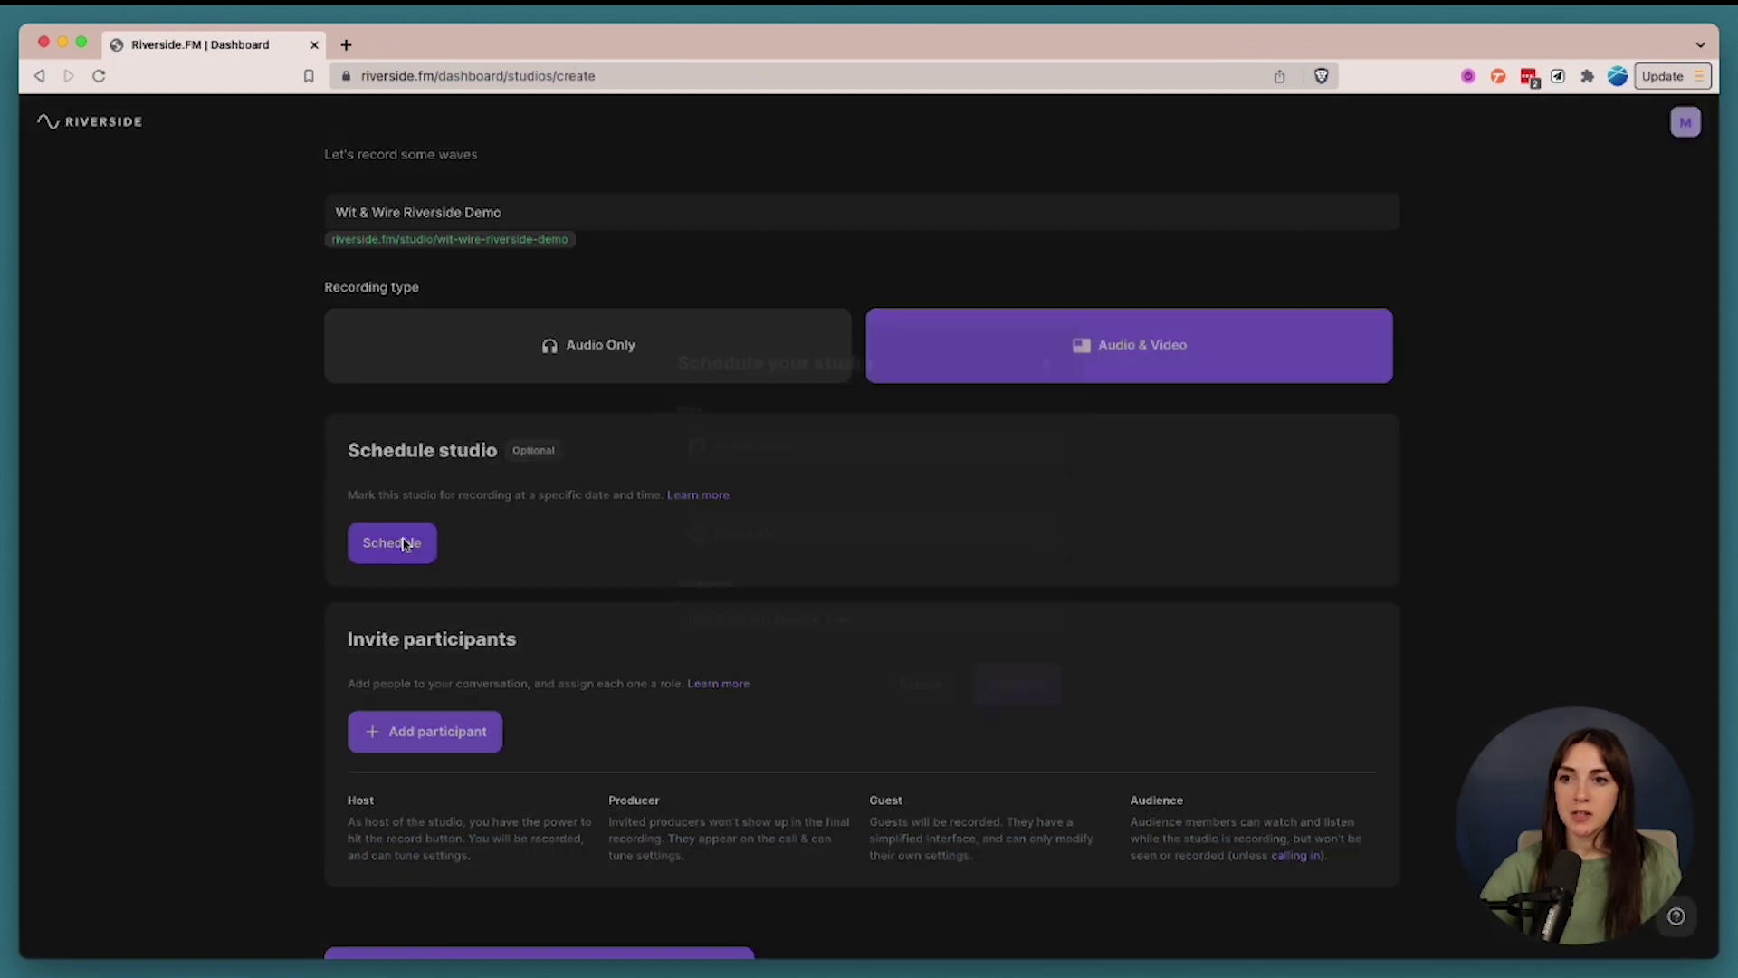
left_click(996, 685)
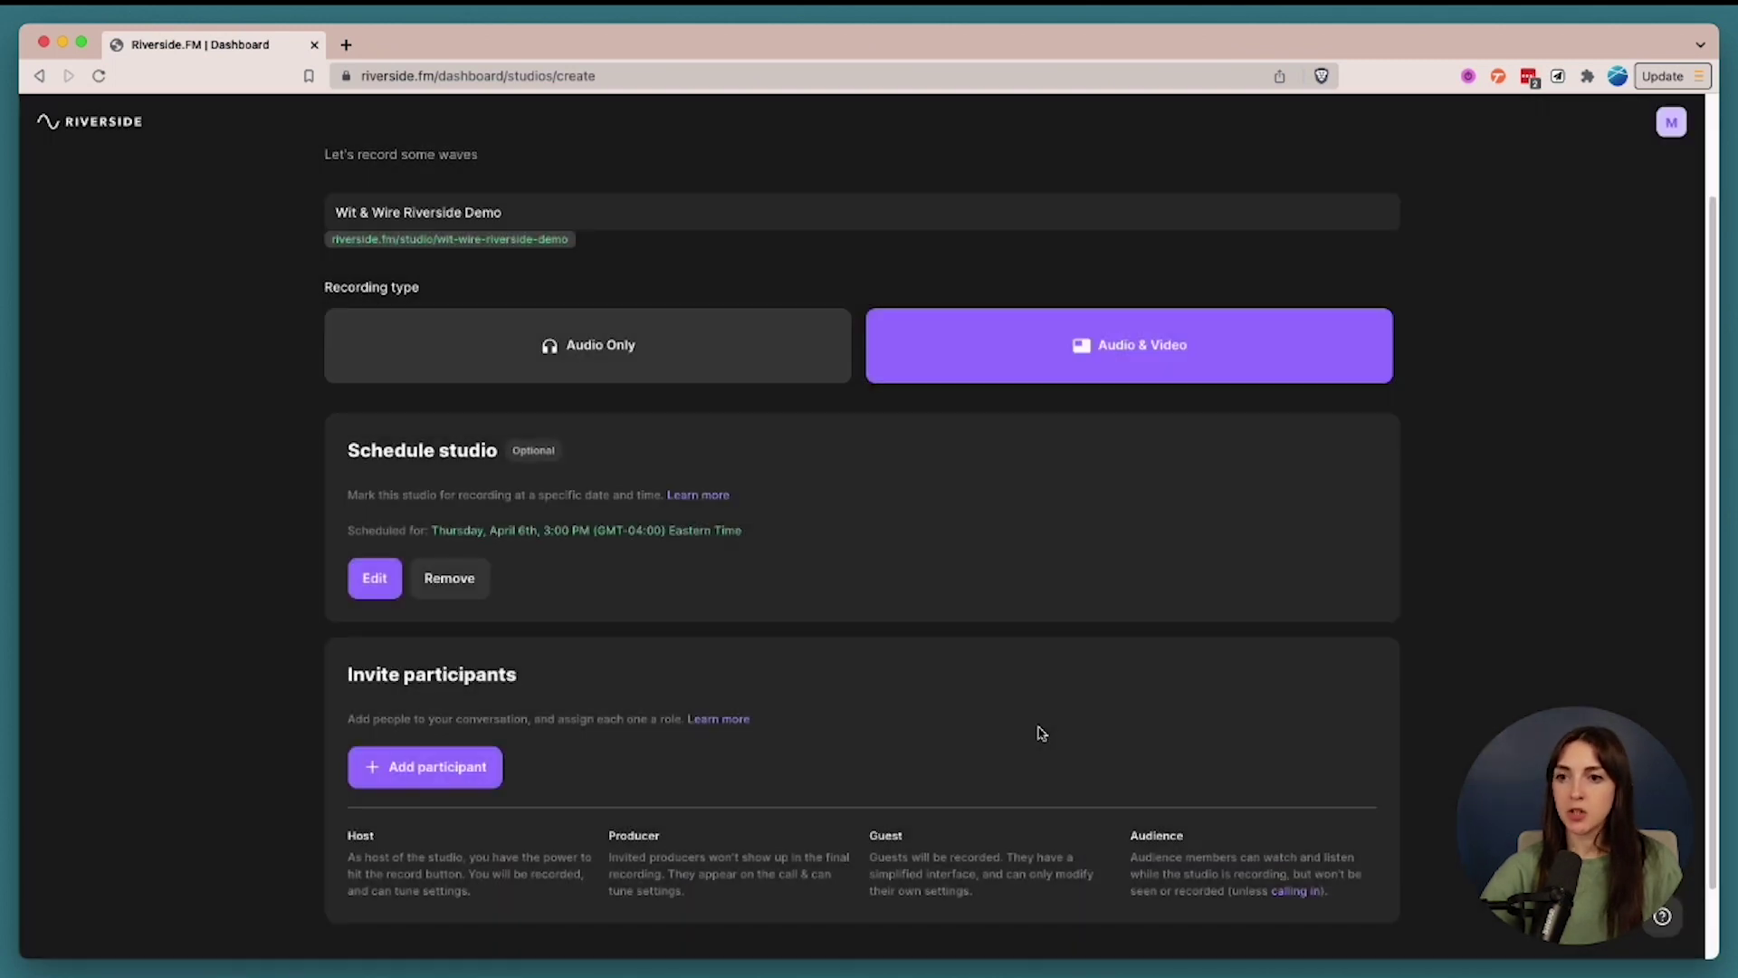
Try adding a Guest participant, remove the empty entry, and create the studio
scroll(1041, 732, "down", 1)
left_click(500, 685)
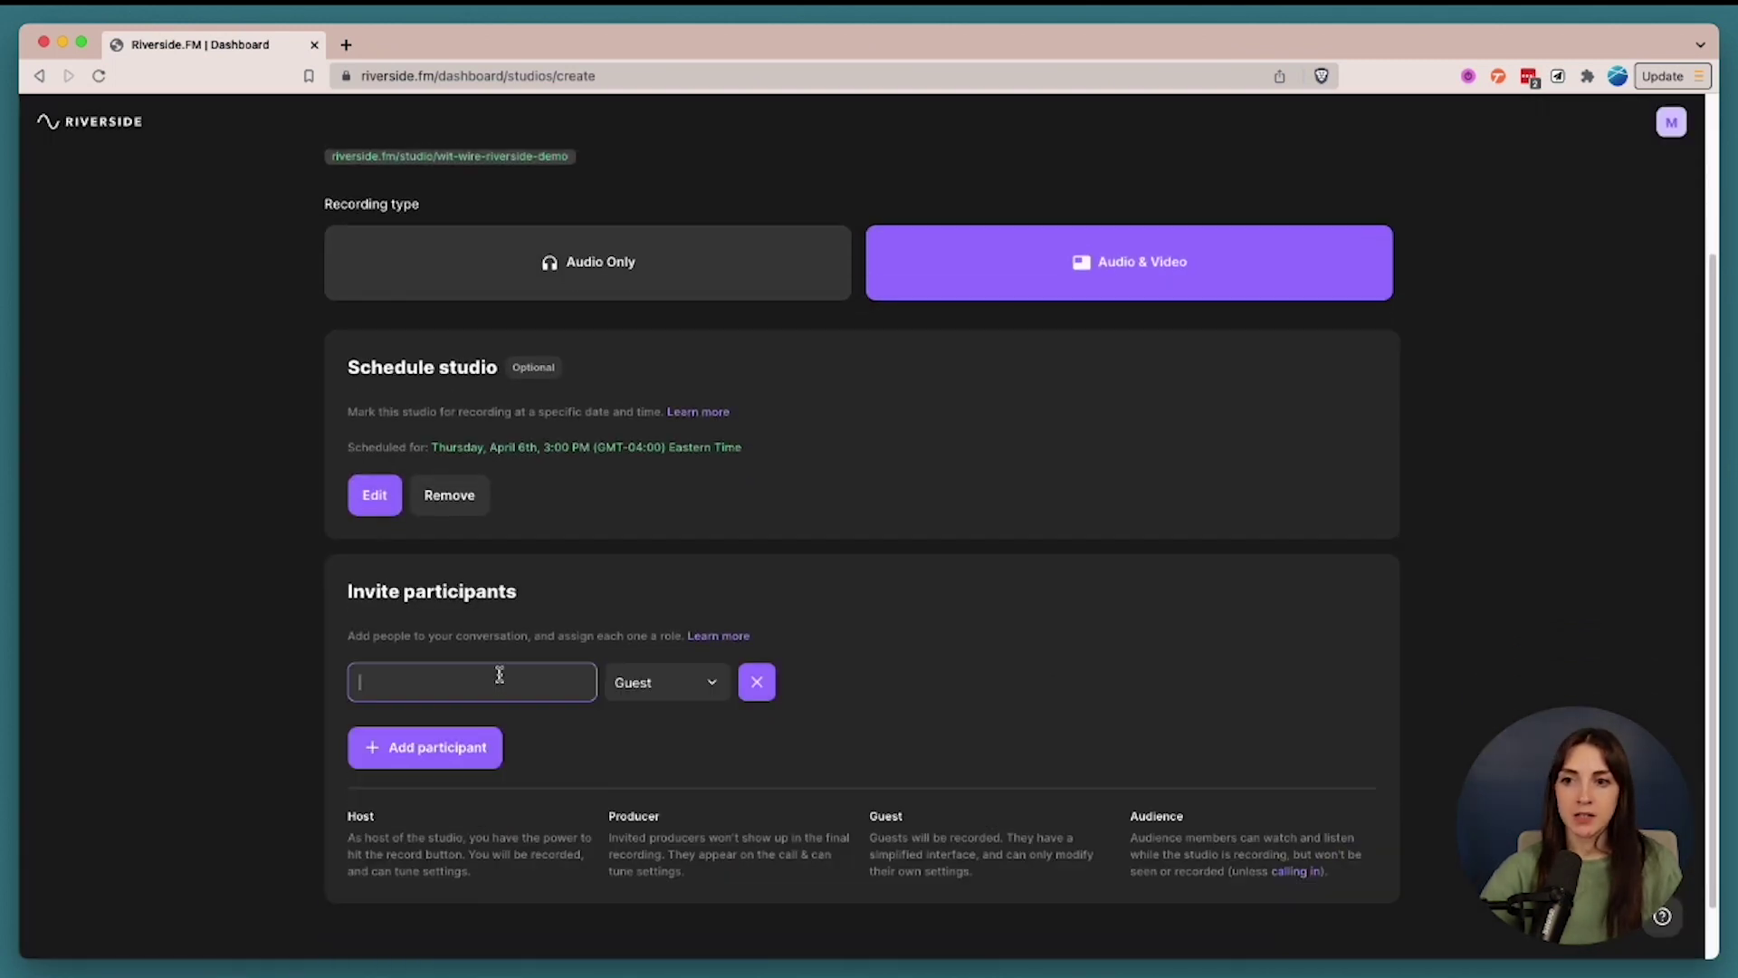
left_click(658, 692)
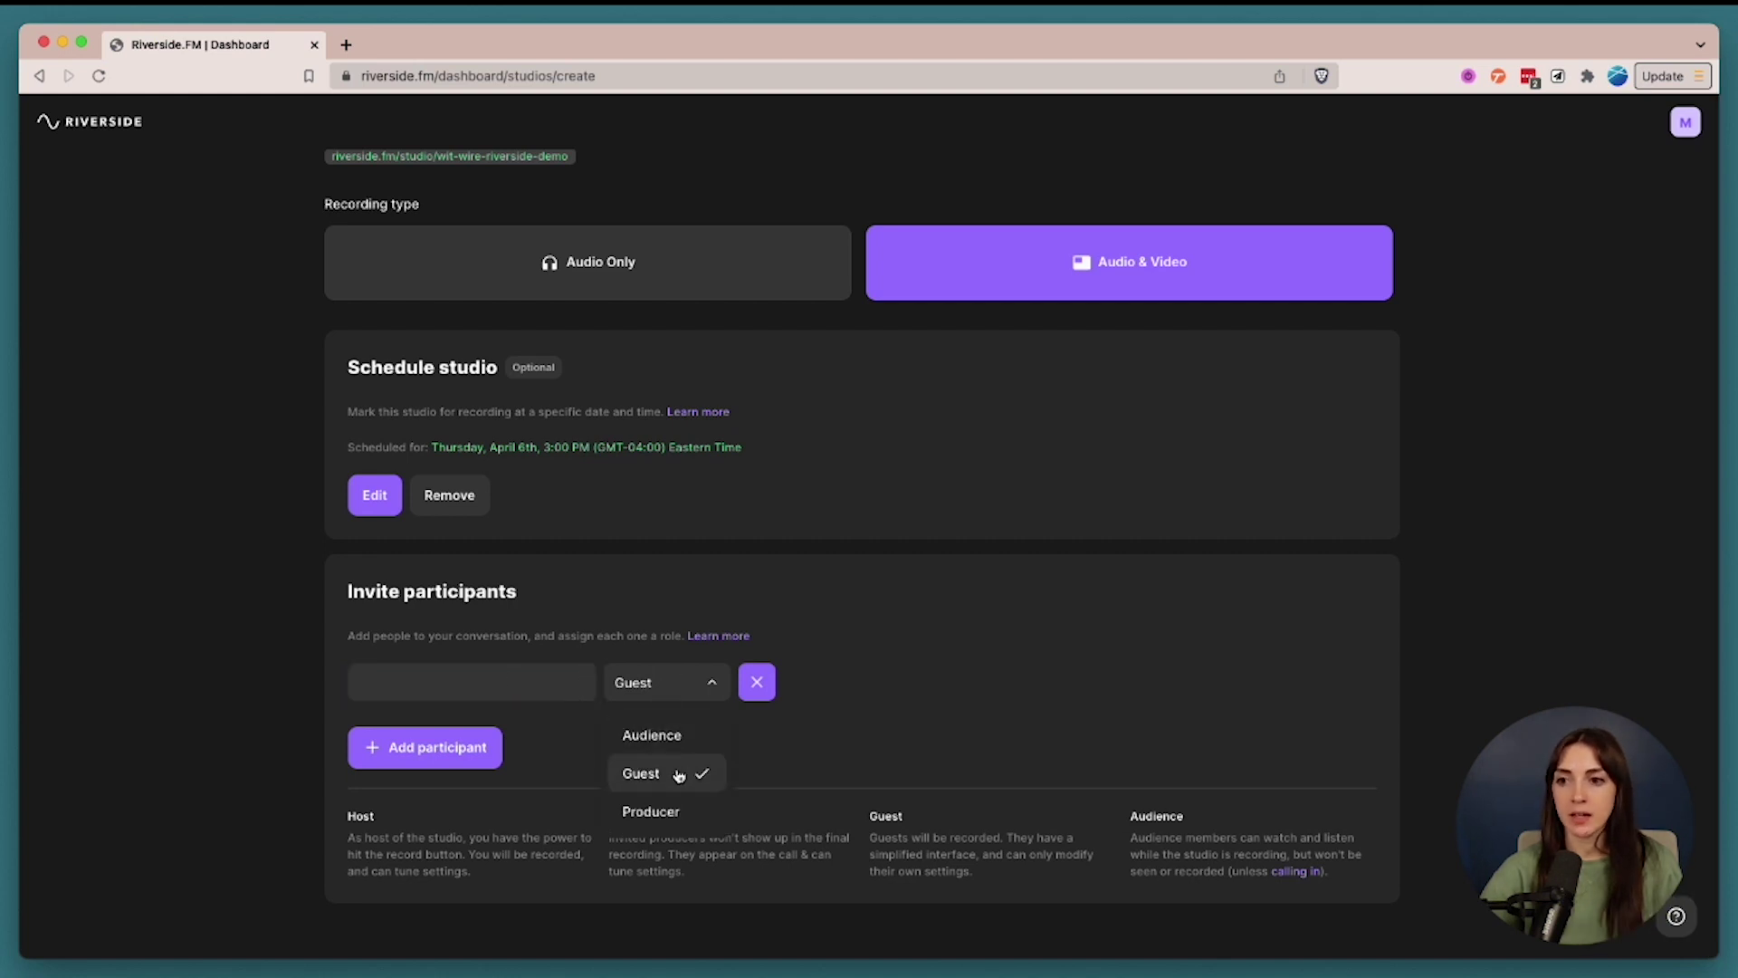
left_click(885, 745)
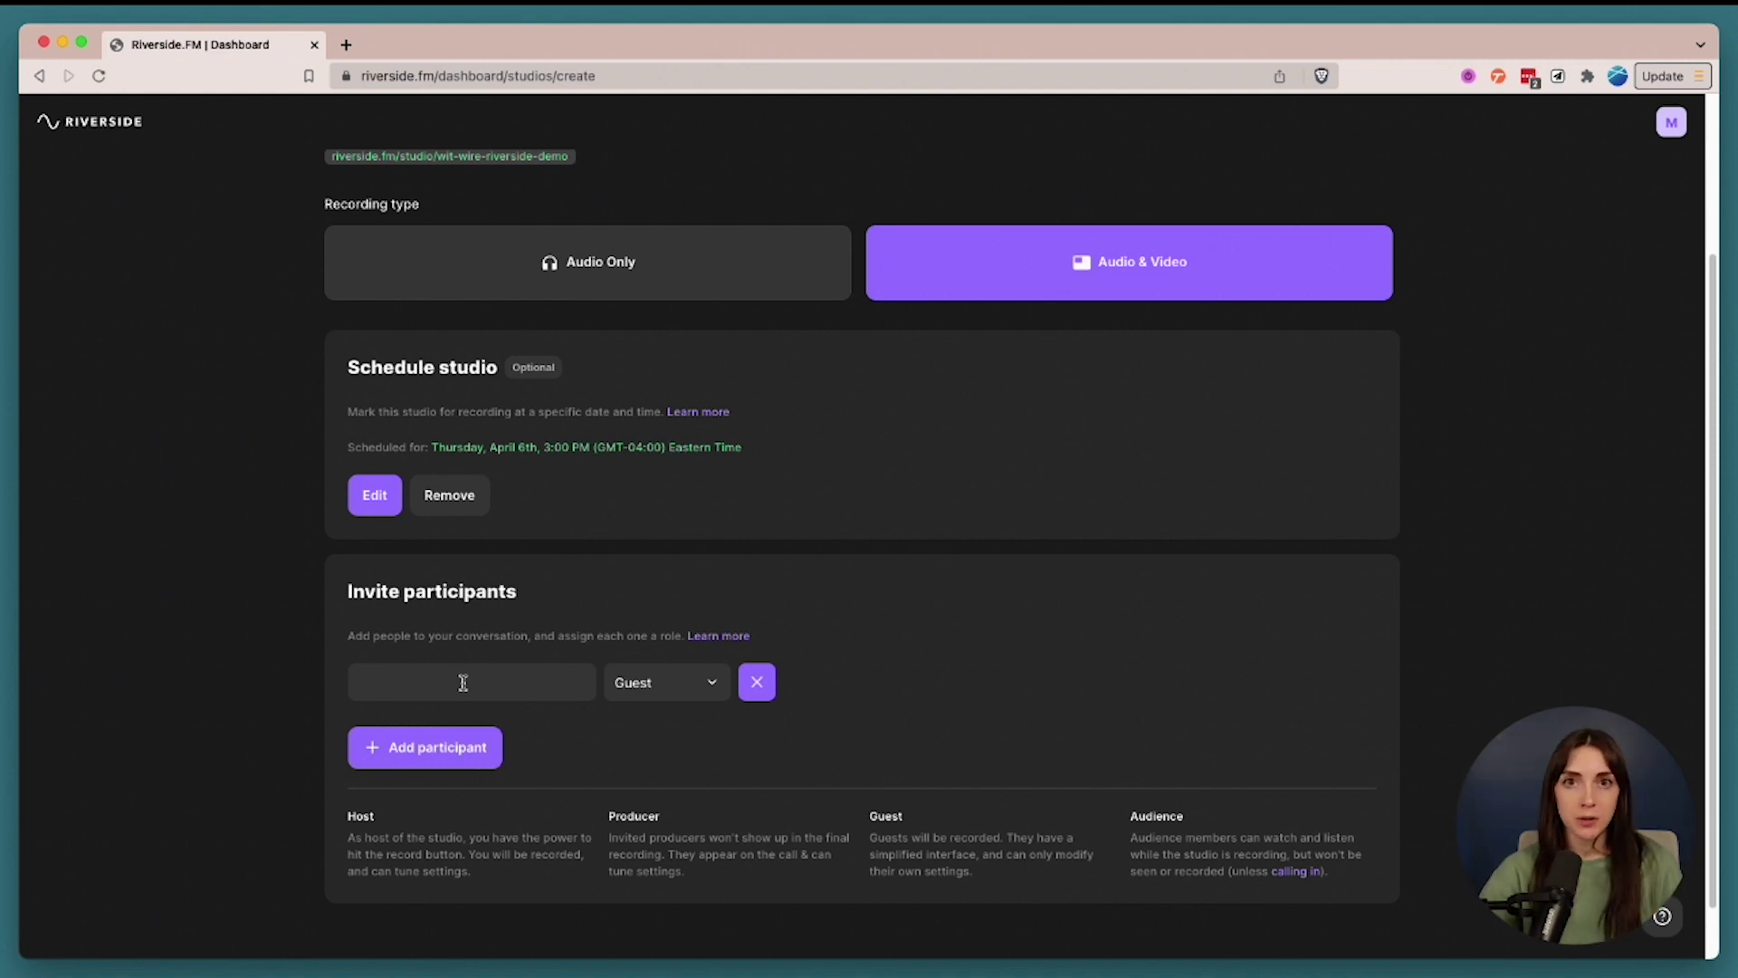
left_click(758, 684)
left_click(608, 927)
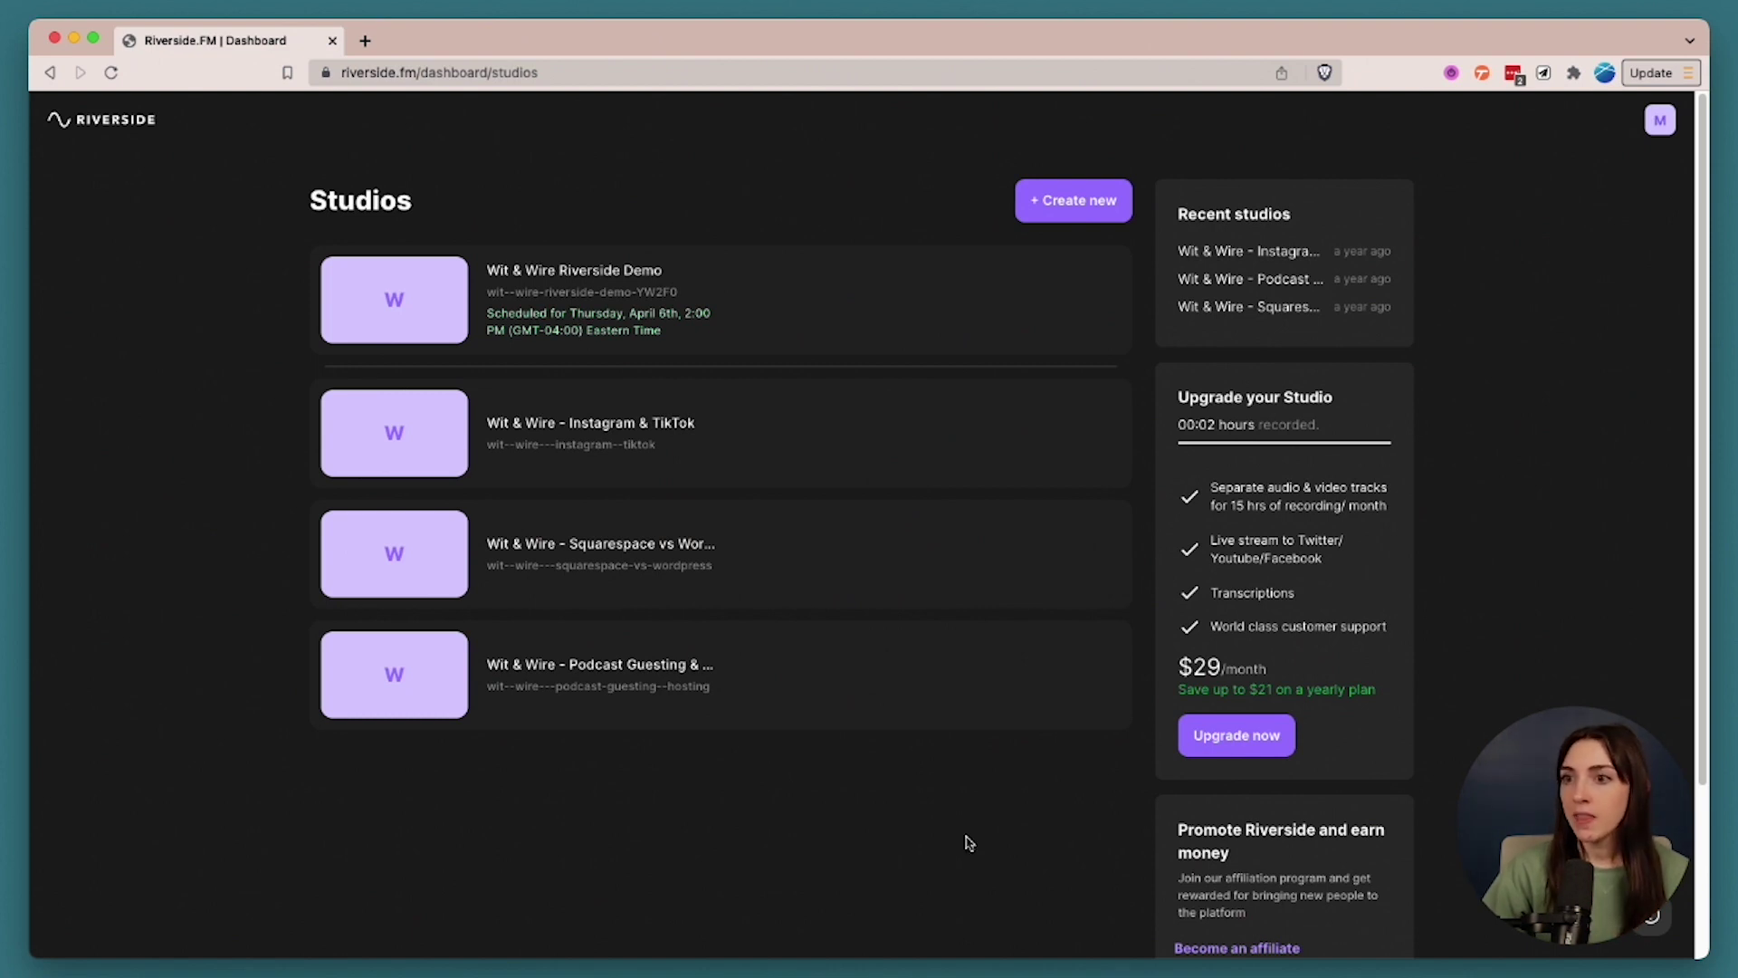
Open the Wit & Wire Riverside Demo studio, declare headphones, and join as host
mouse_move(600, 297)
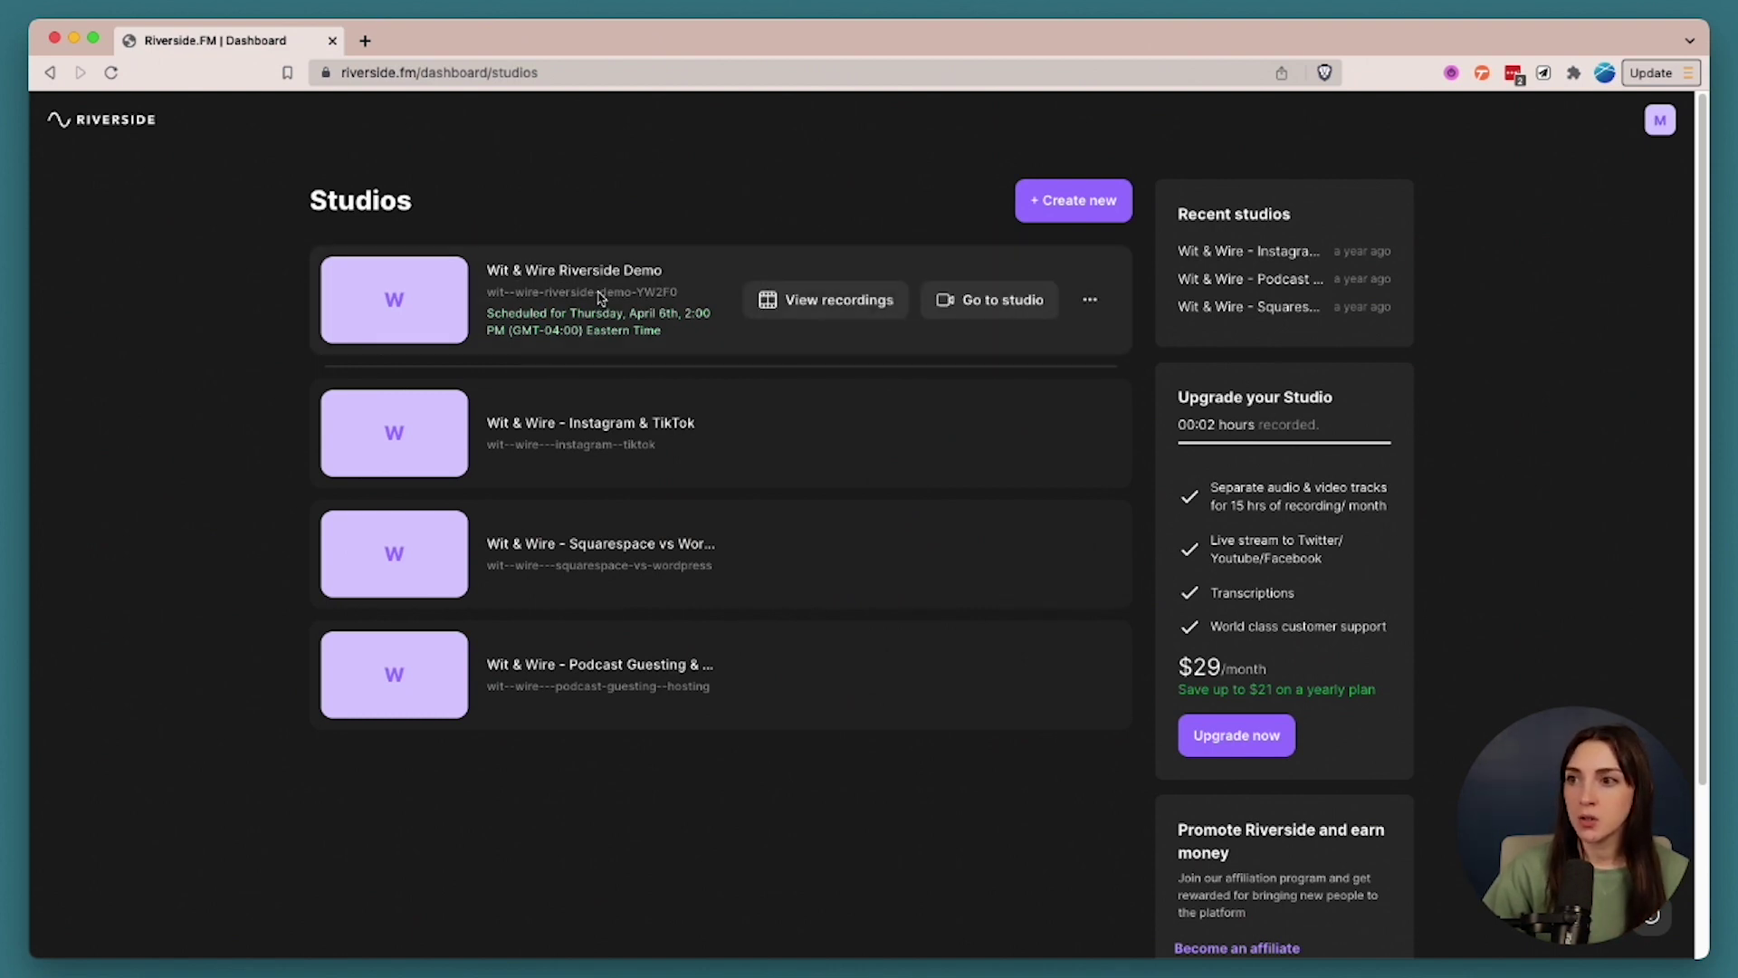
left_click(978, 300)
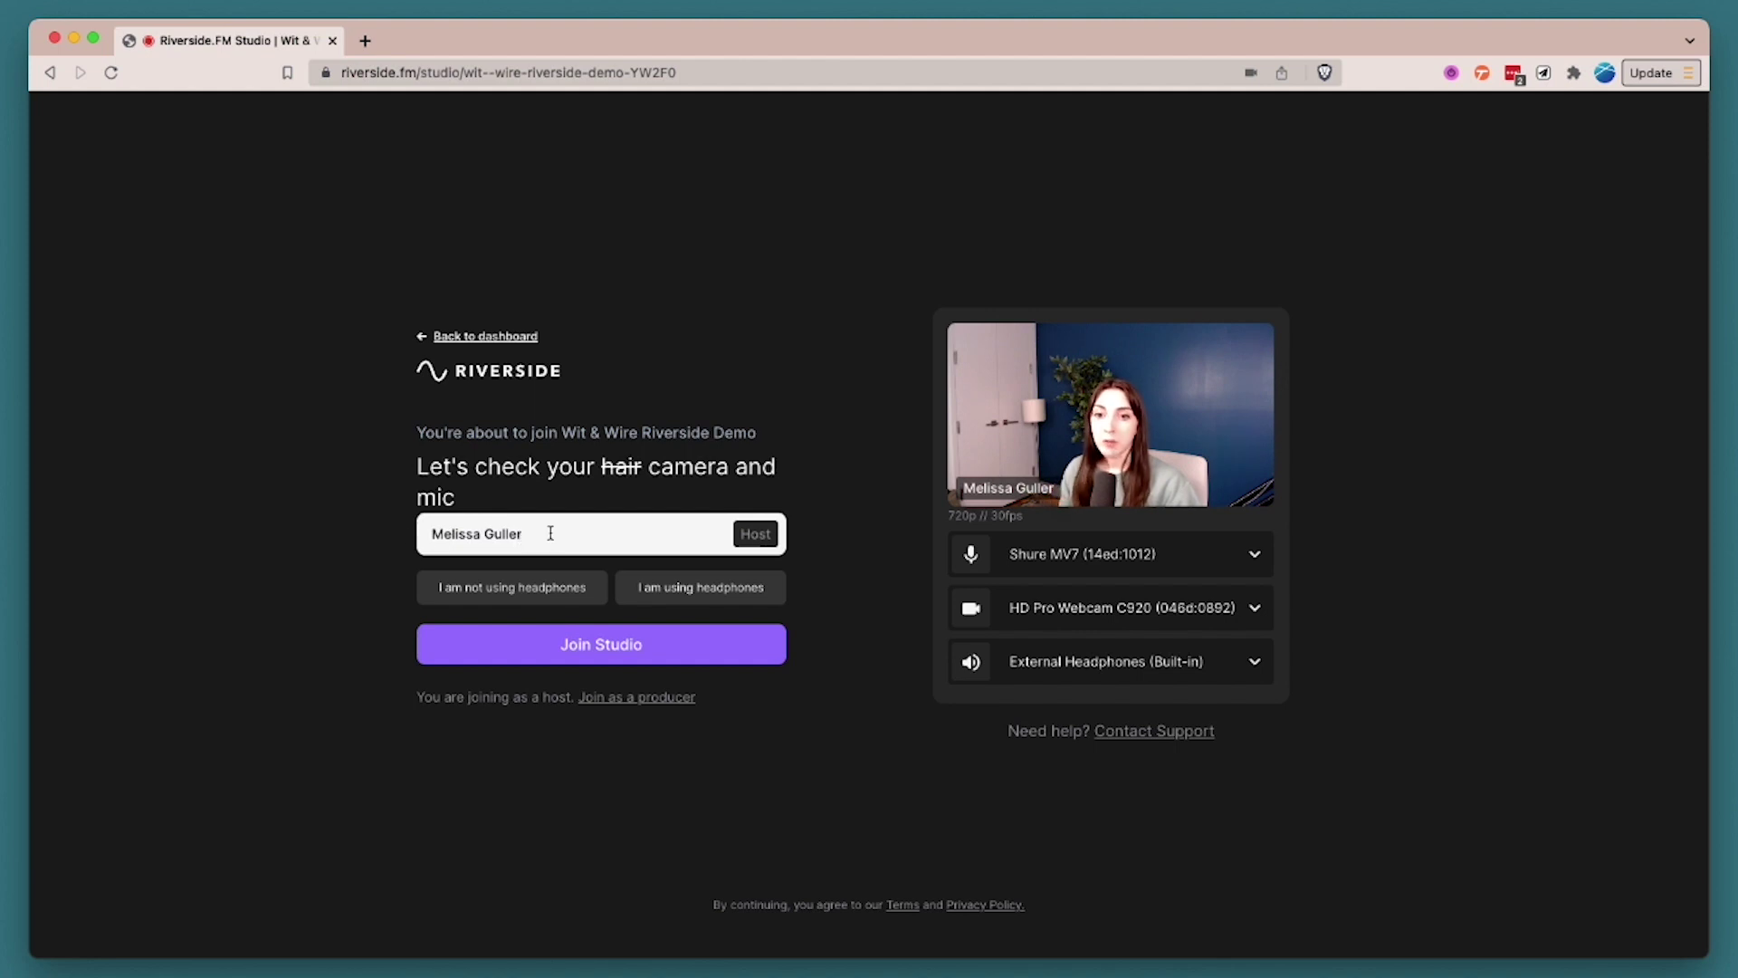
left_click(704, 589)
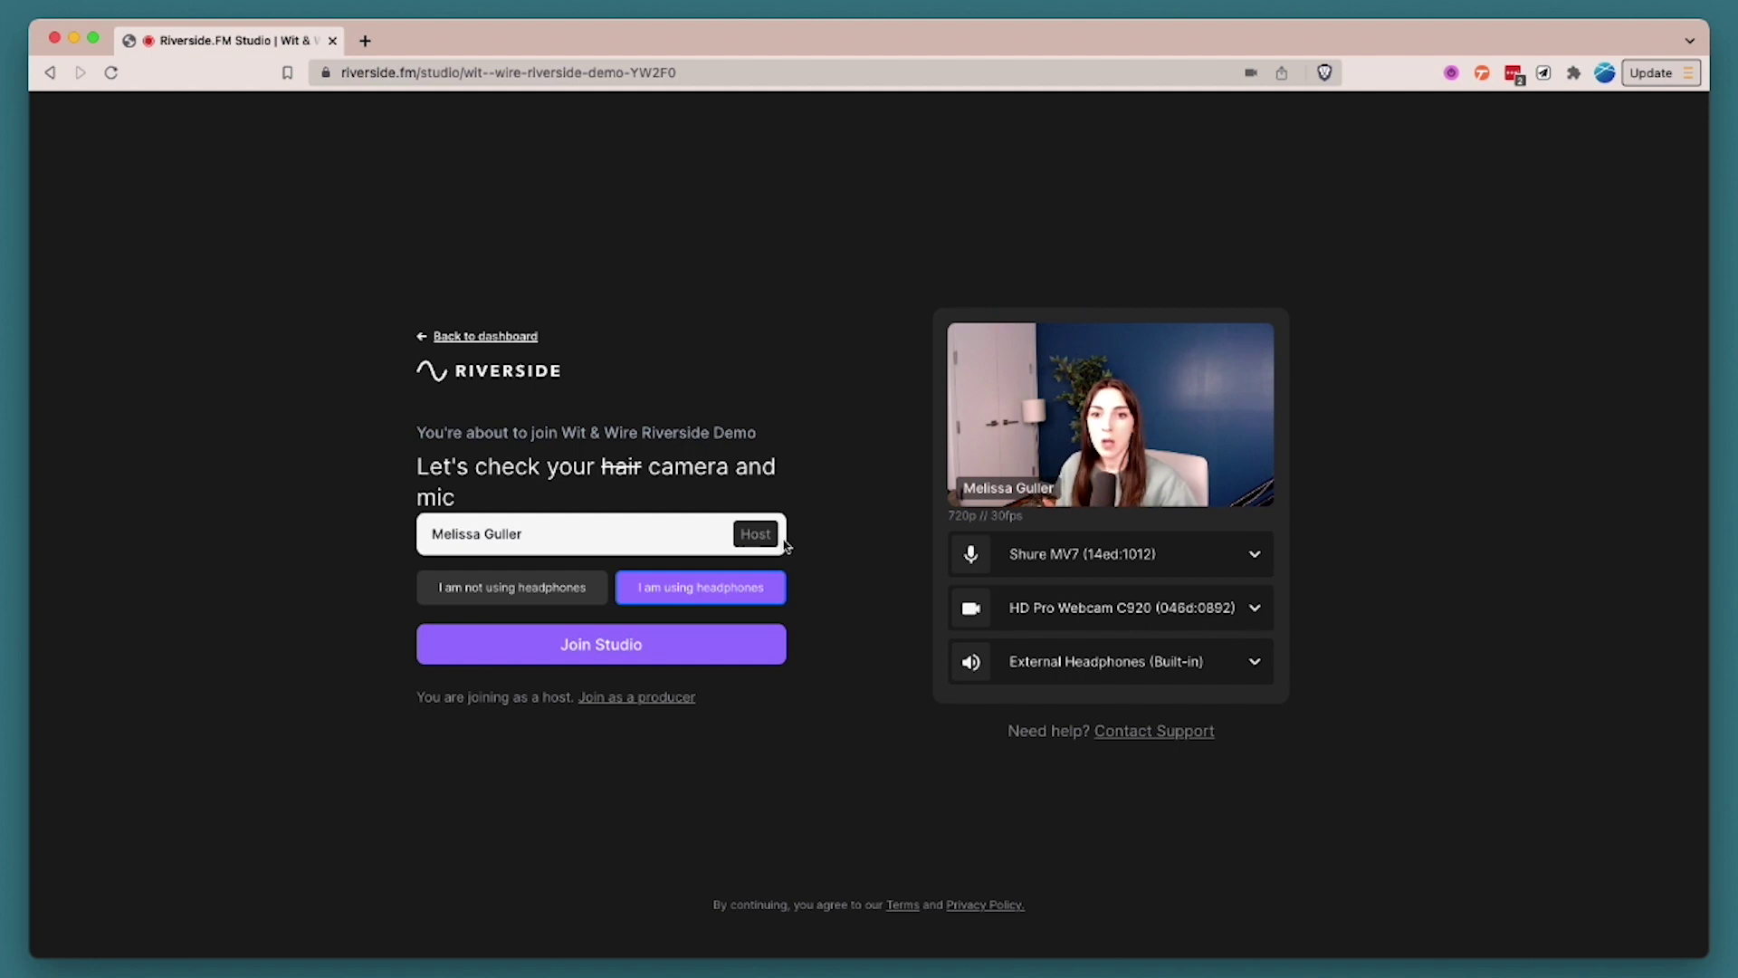
left_click(748, 654)
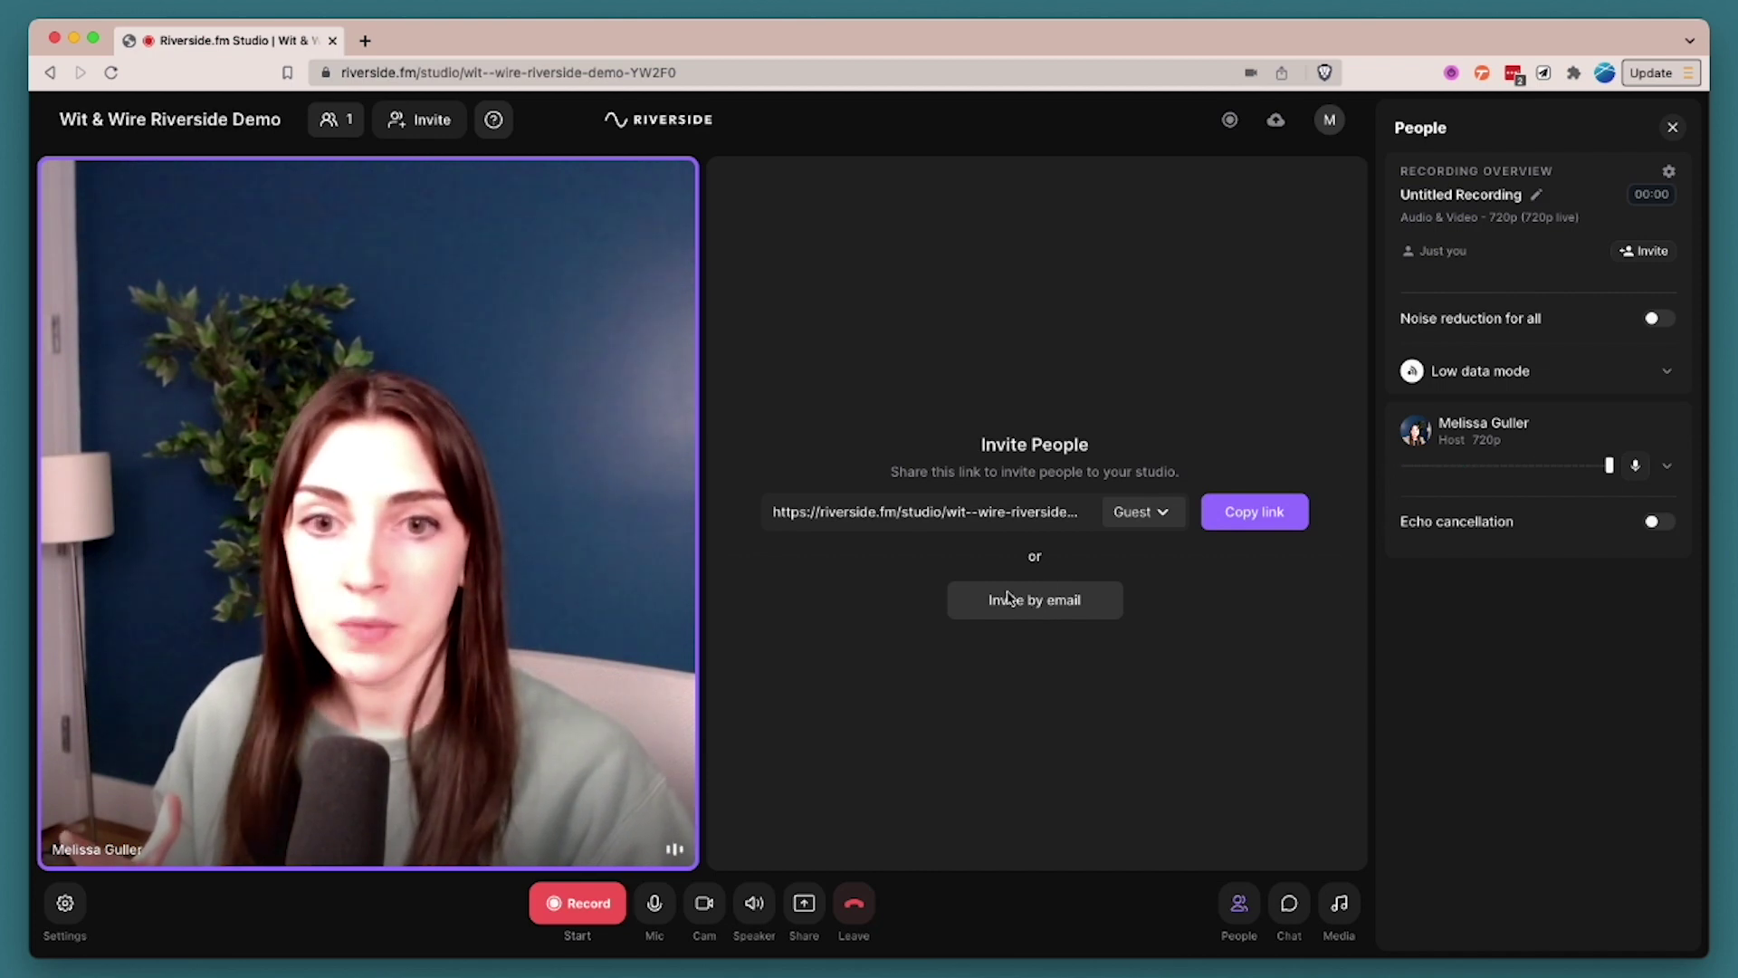
Rename the Untitled Recording to 'Recording 1'
left_click(1535, 198)
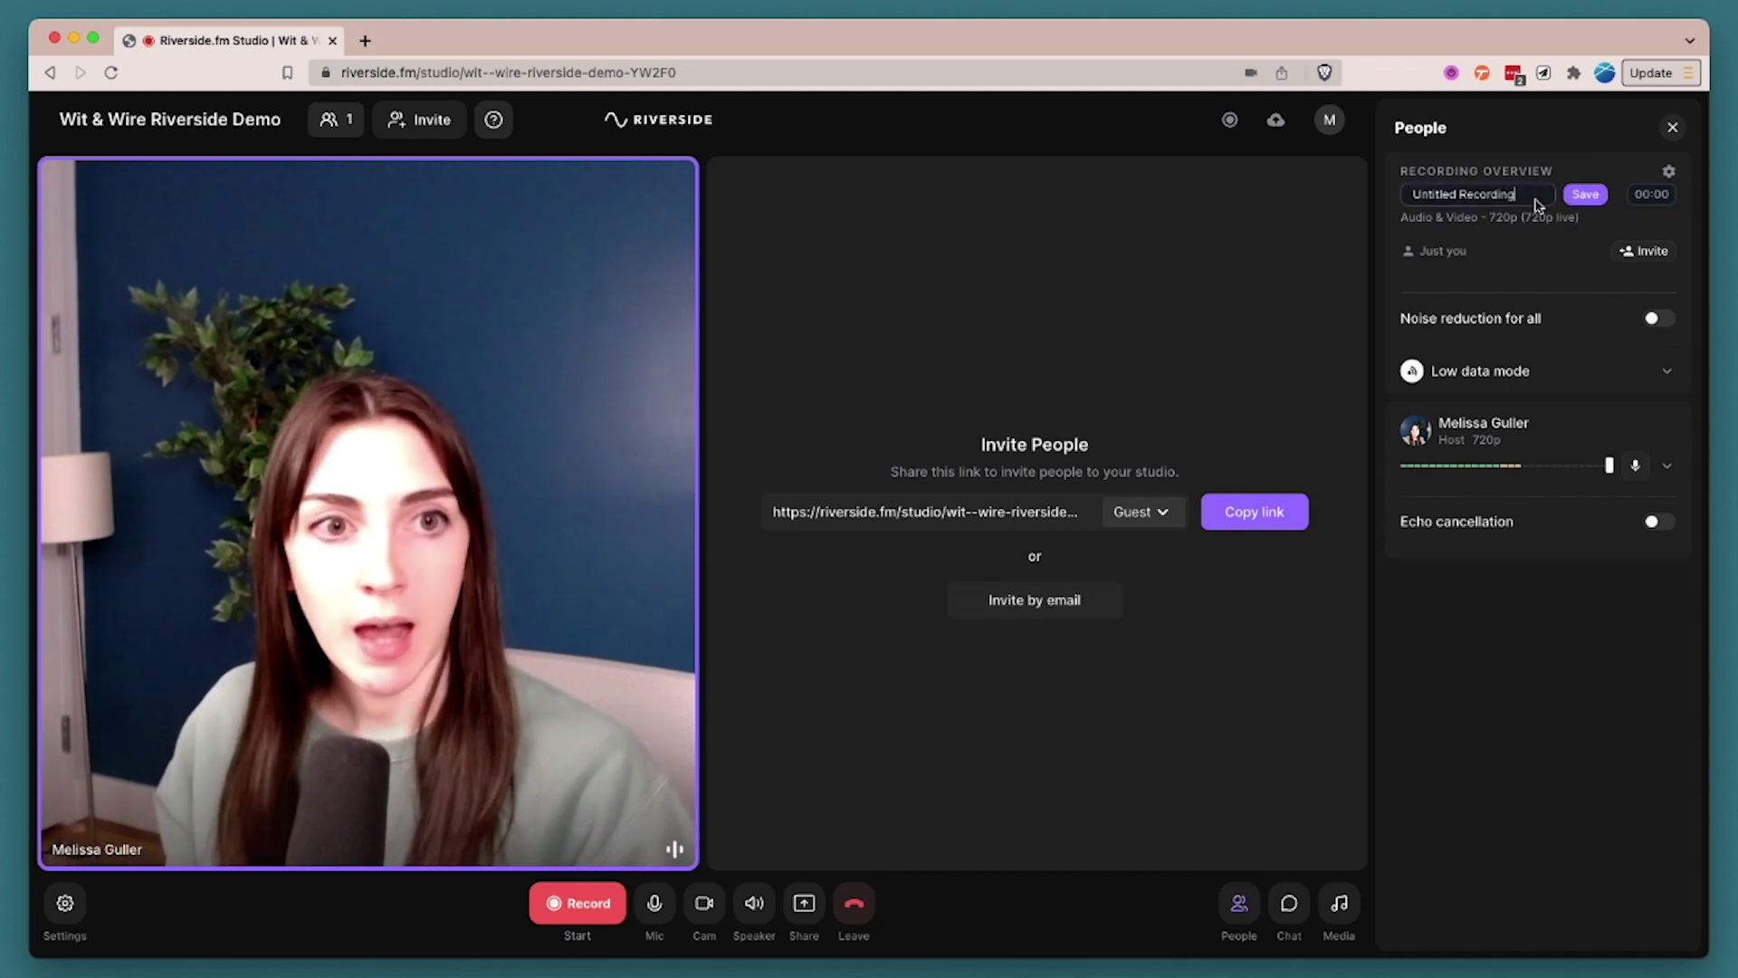
triple_click(1535, 198)
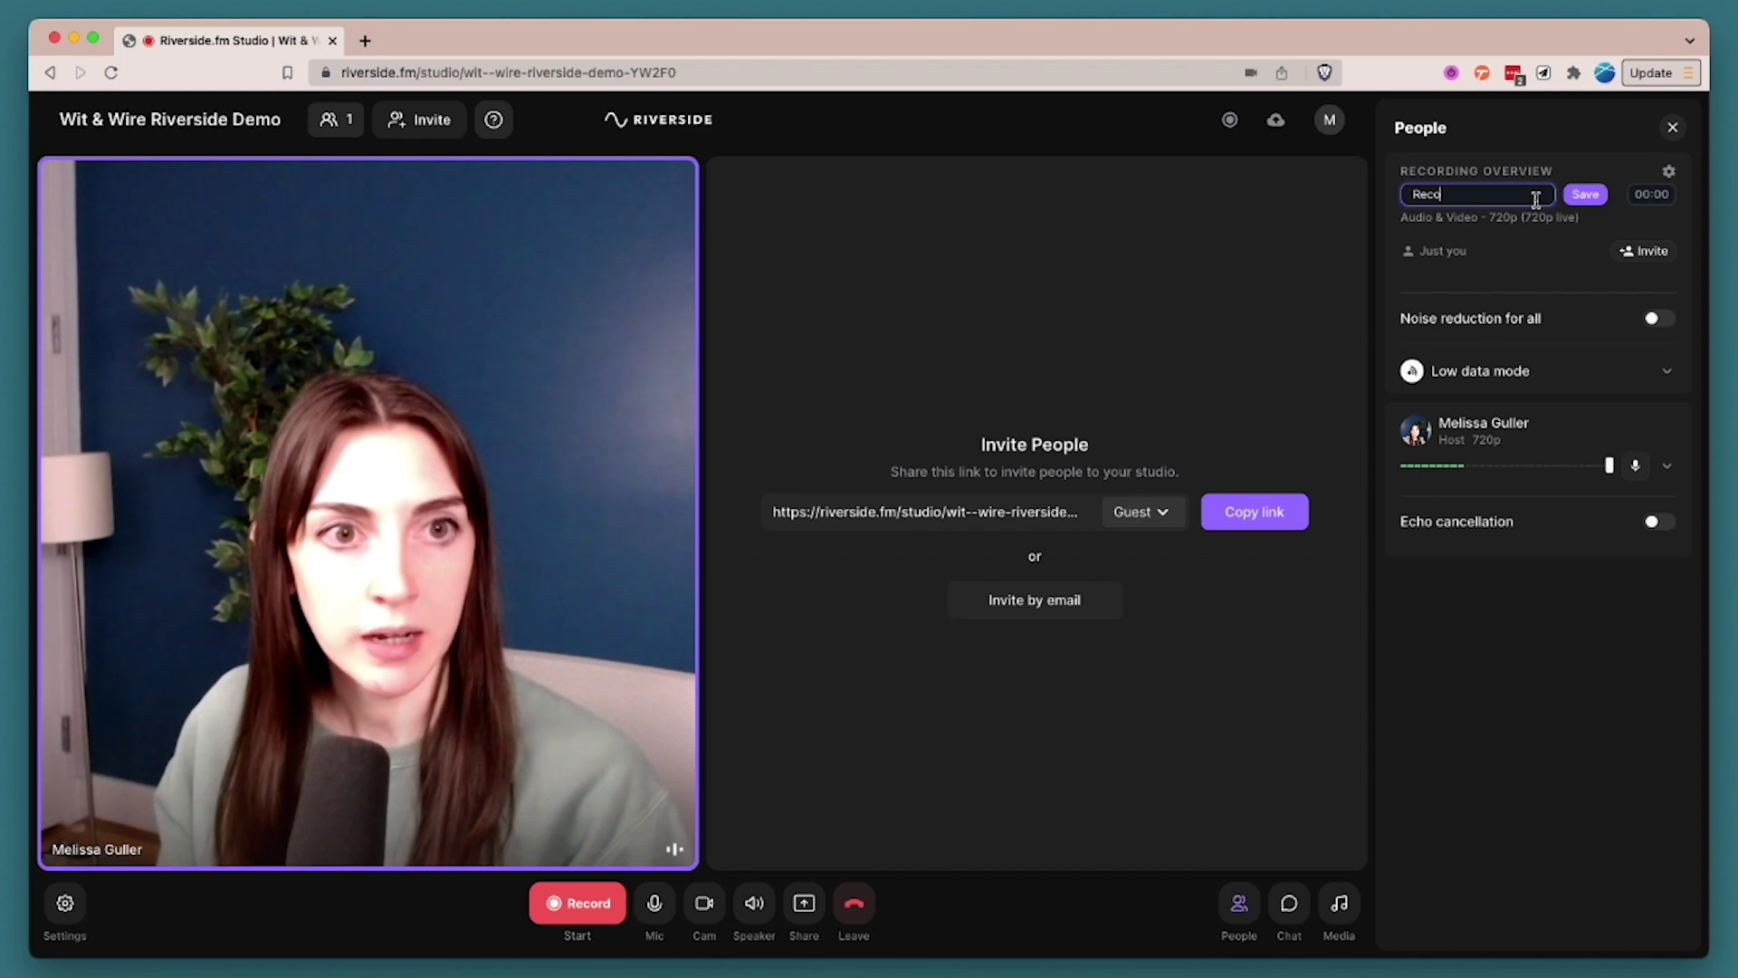
key("Return")
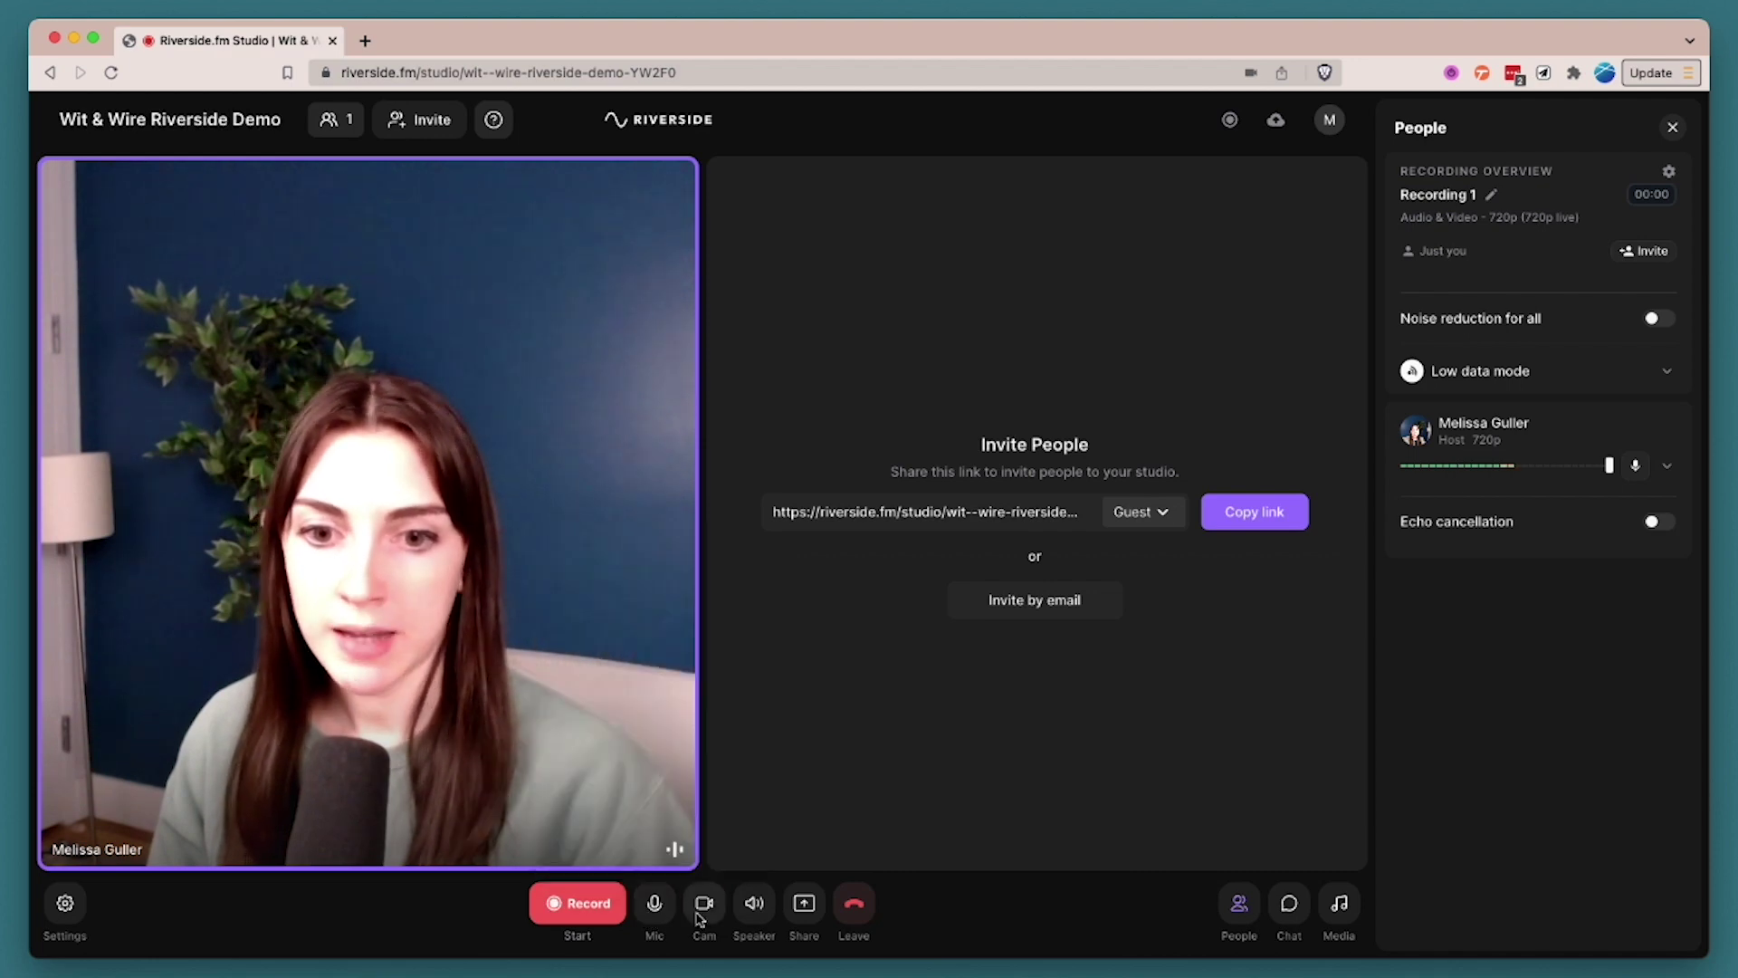
Check the active microphone and mute it
mouse_move(806, 920)
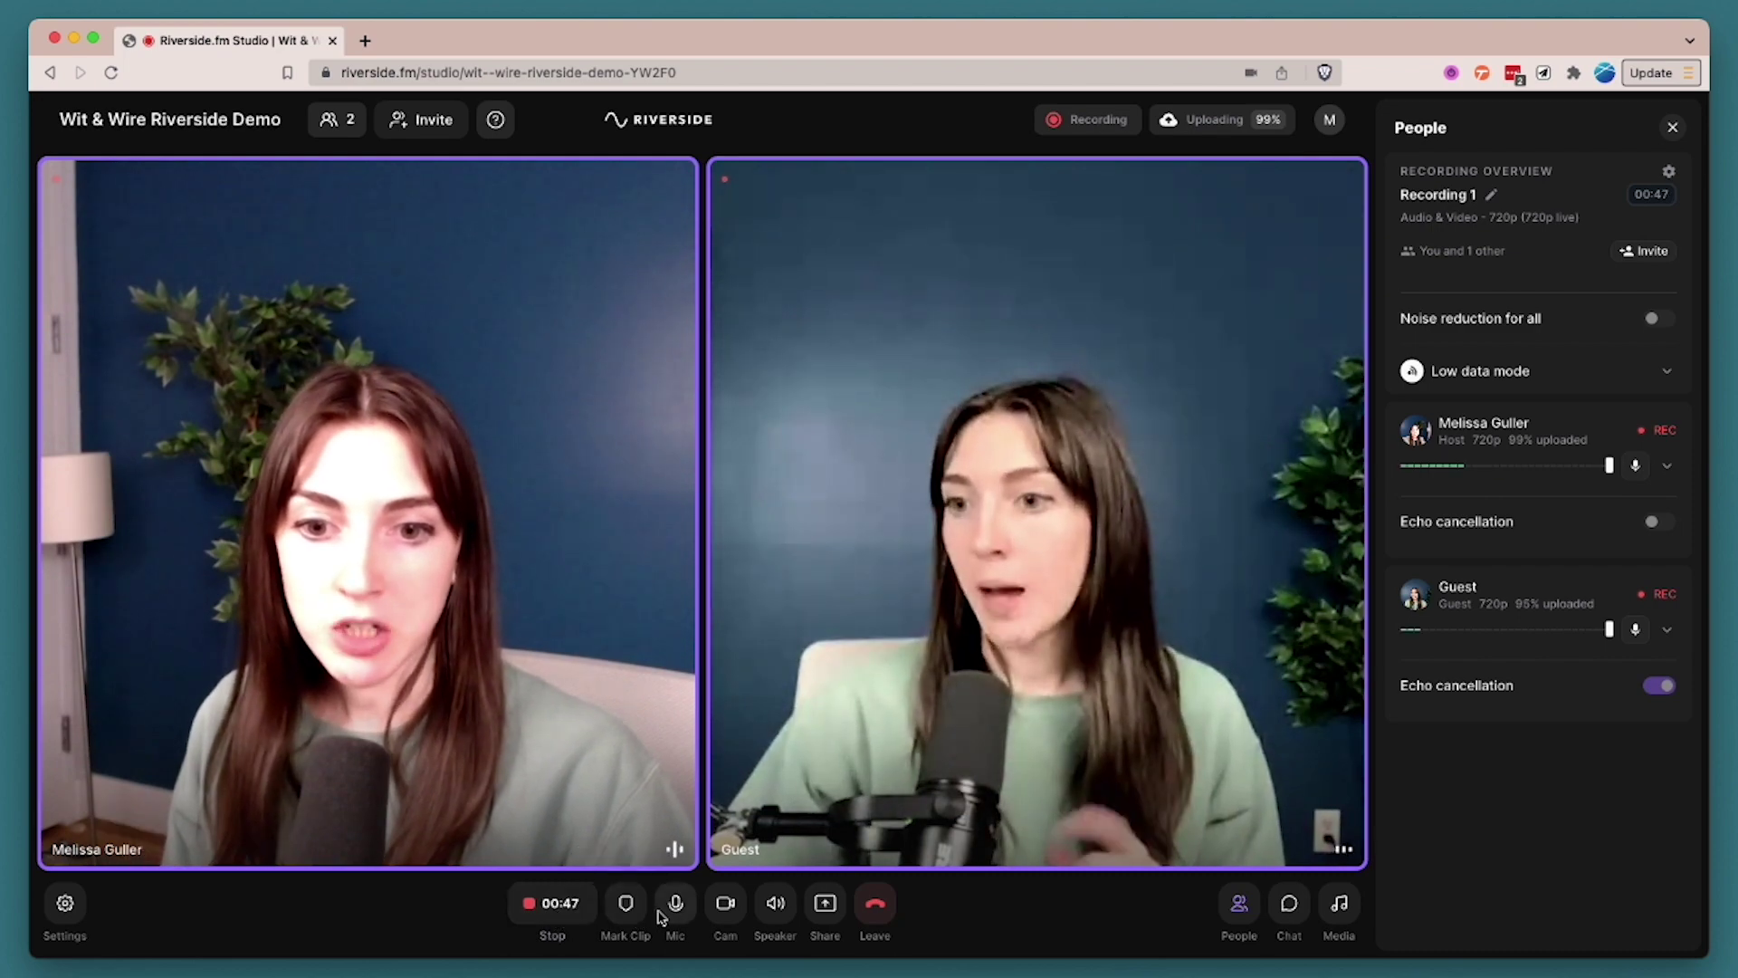
left_click(671, 905)
left_click(637, 845)
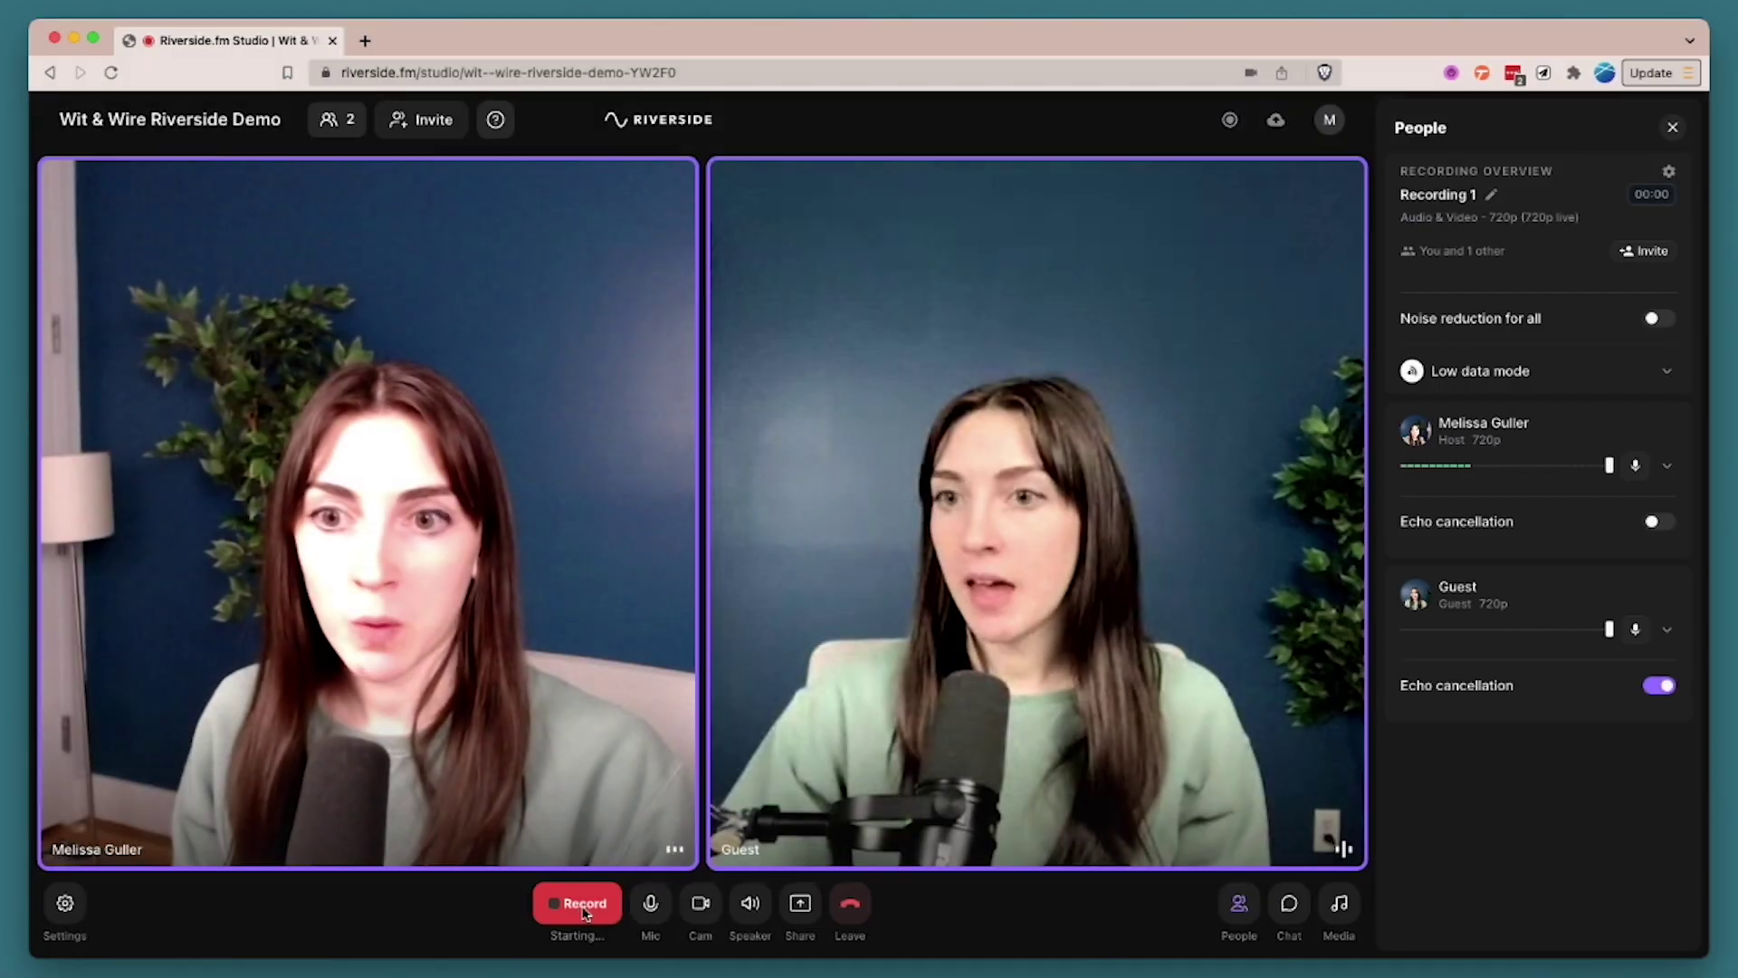
Record a 01:15 session with the guest, then stop the recording
left_click(580, 903)
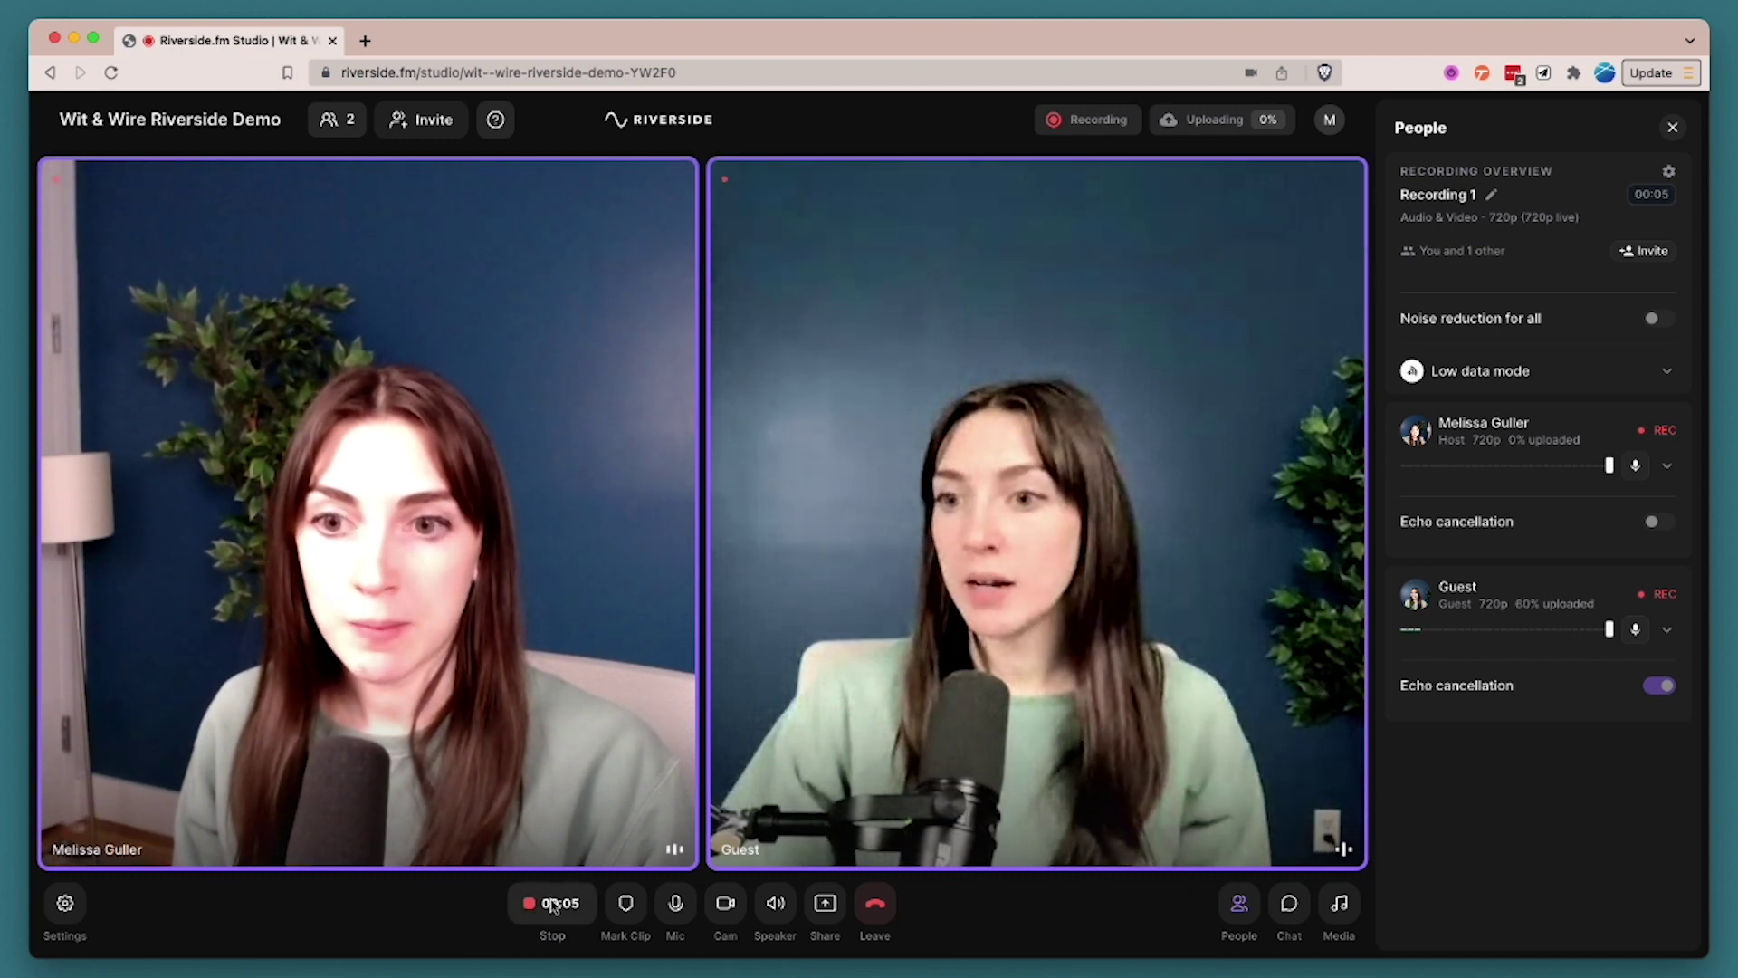
mouse_move(1067, 132)
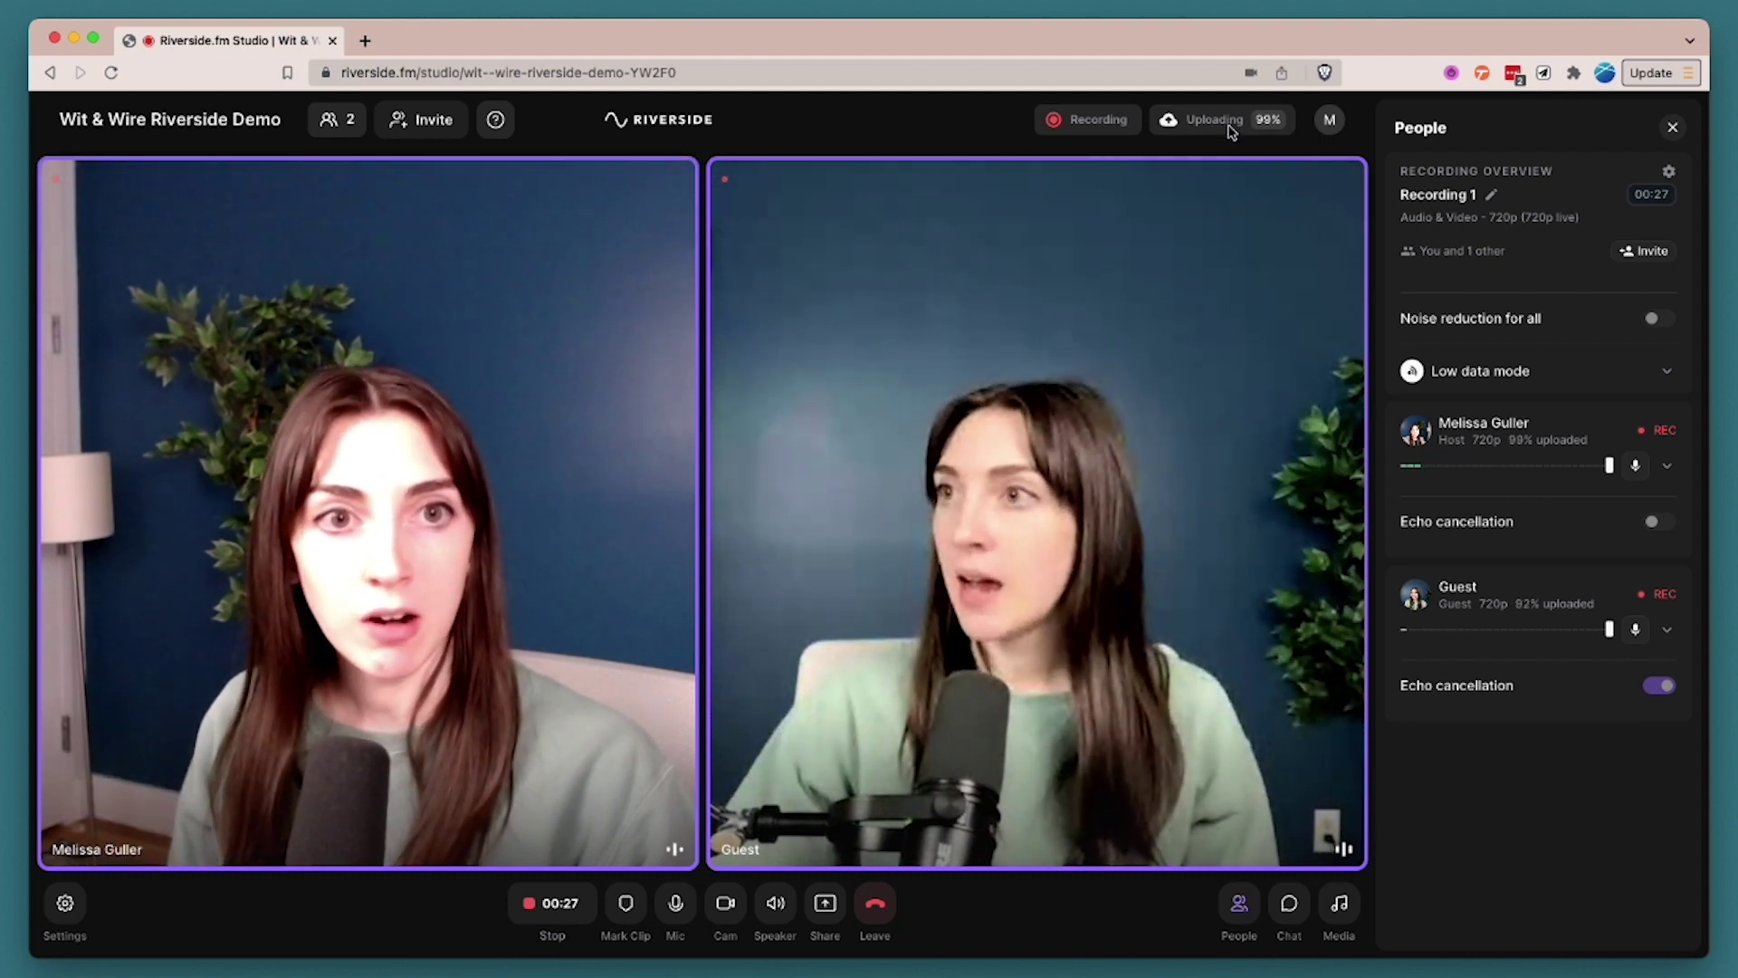
mouse_move(1246, 132)
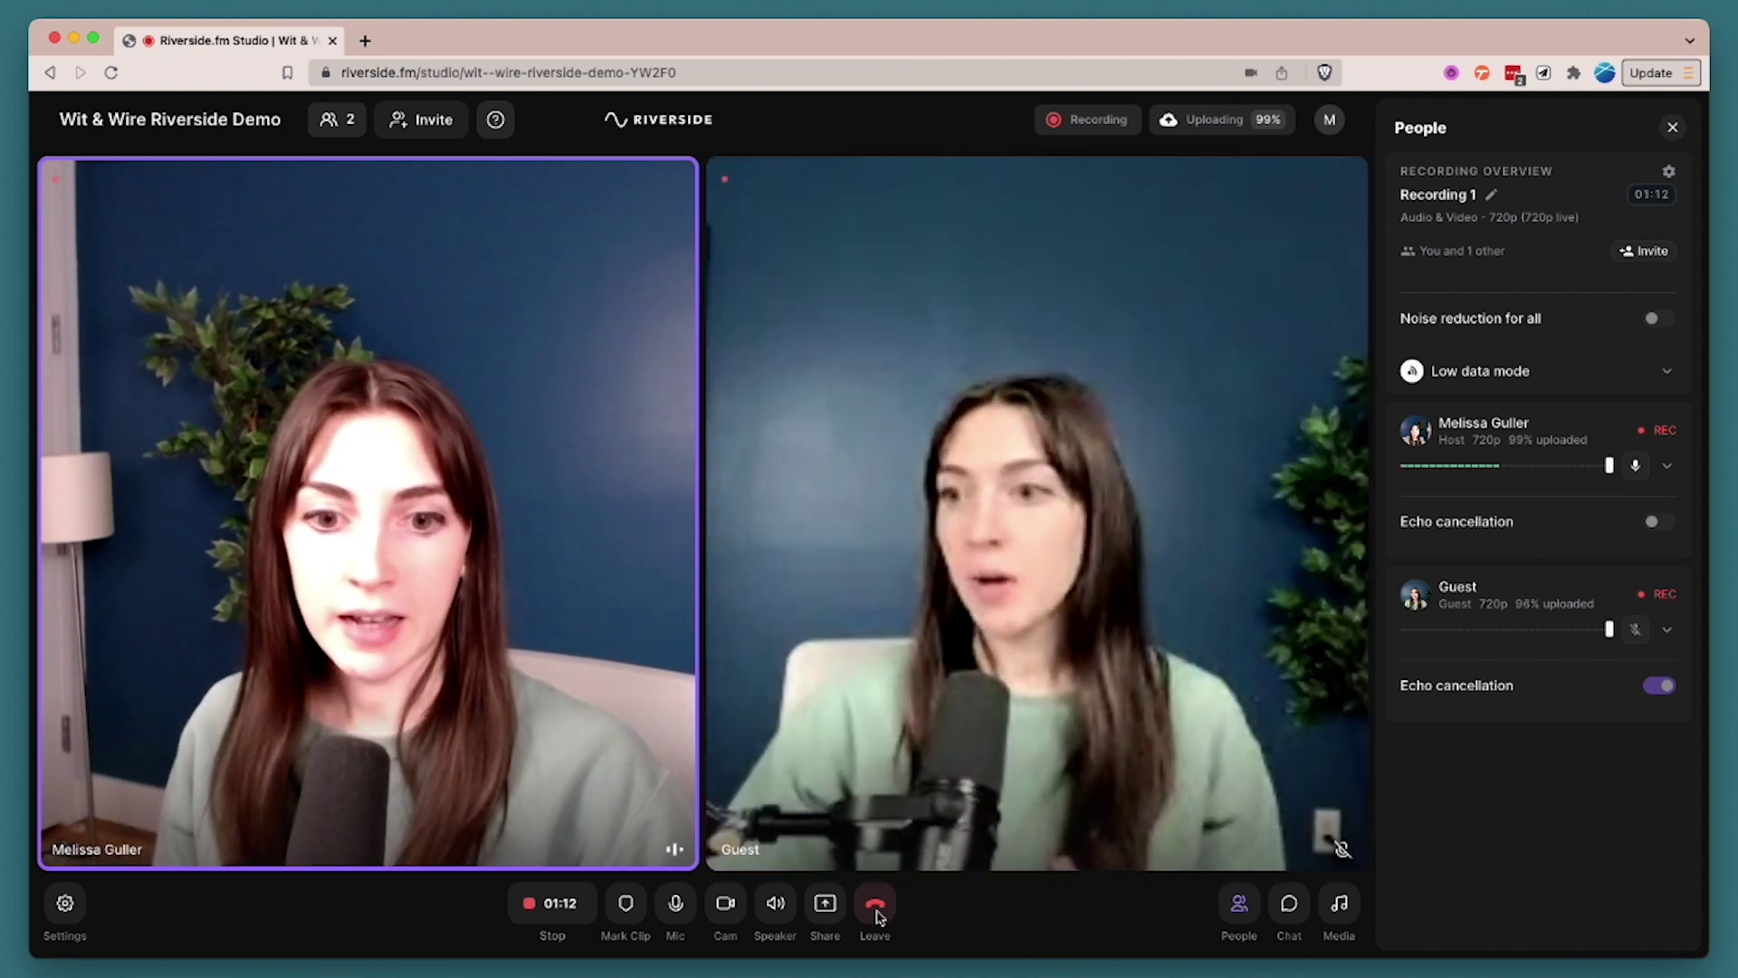
left_click(876, 909)
left_click(876, 909)
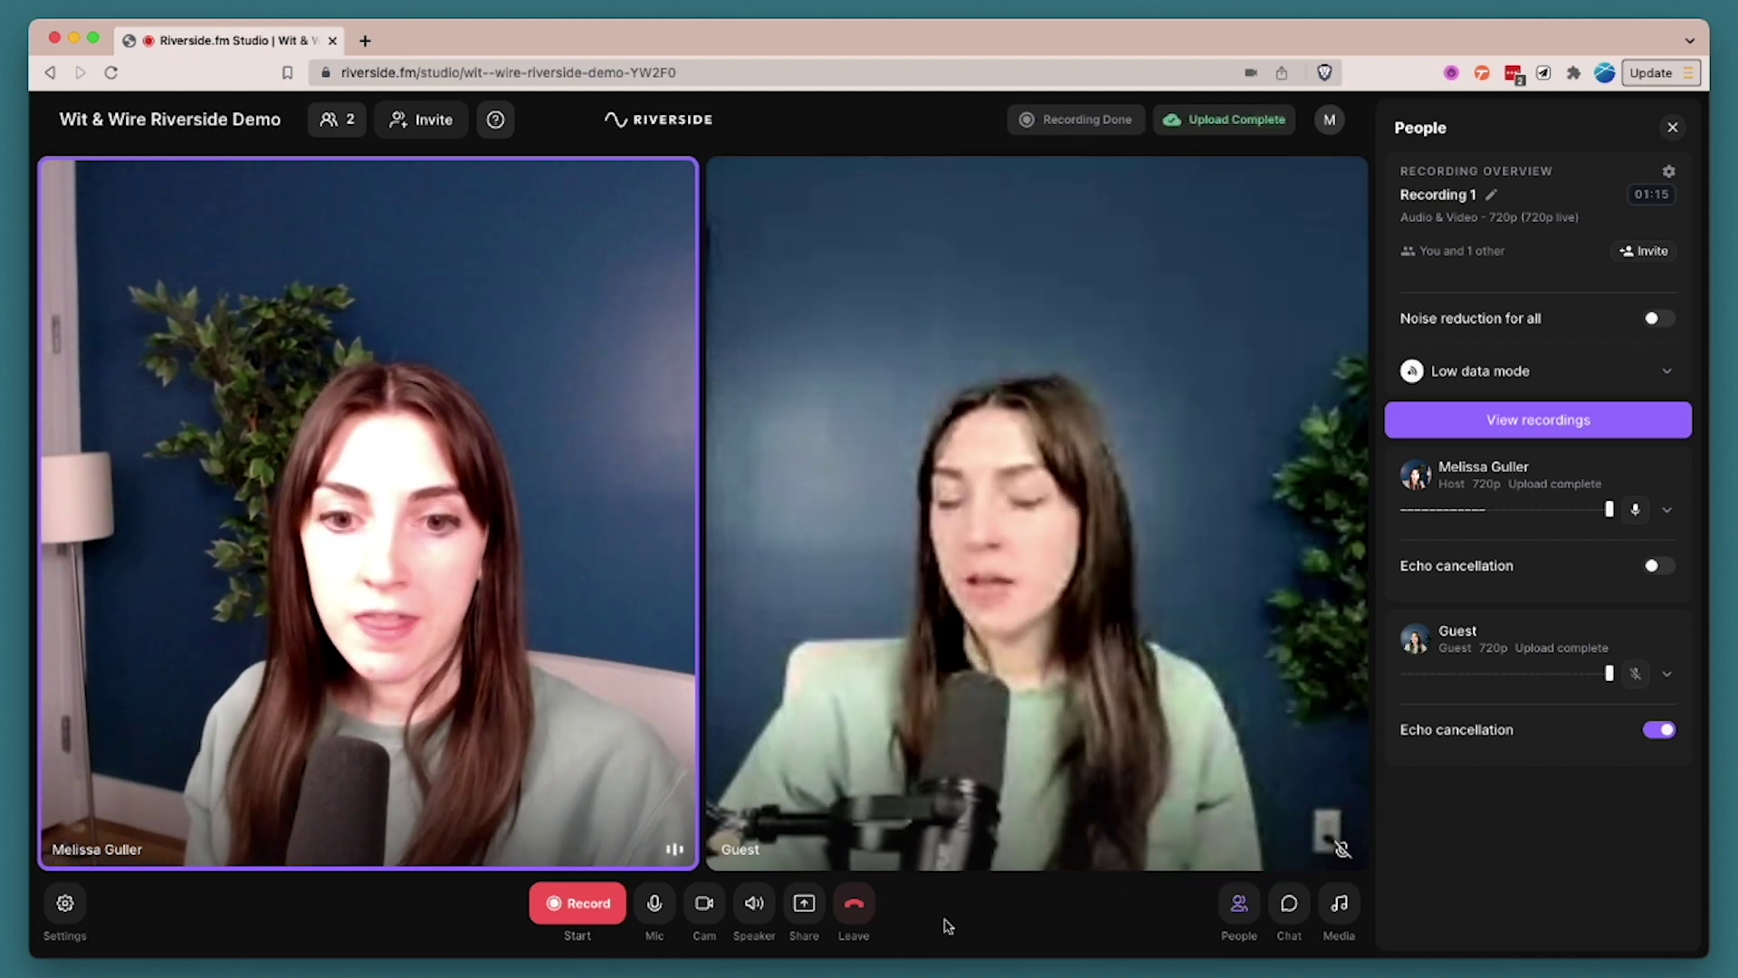
Leave the studio, ending the session for all participants
left_click(852, 905)
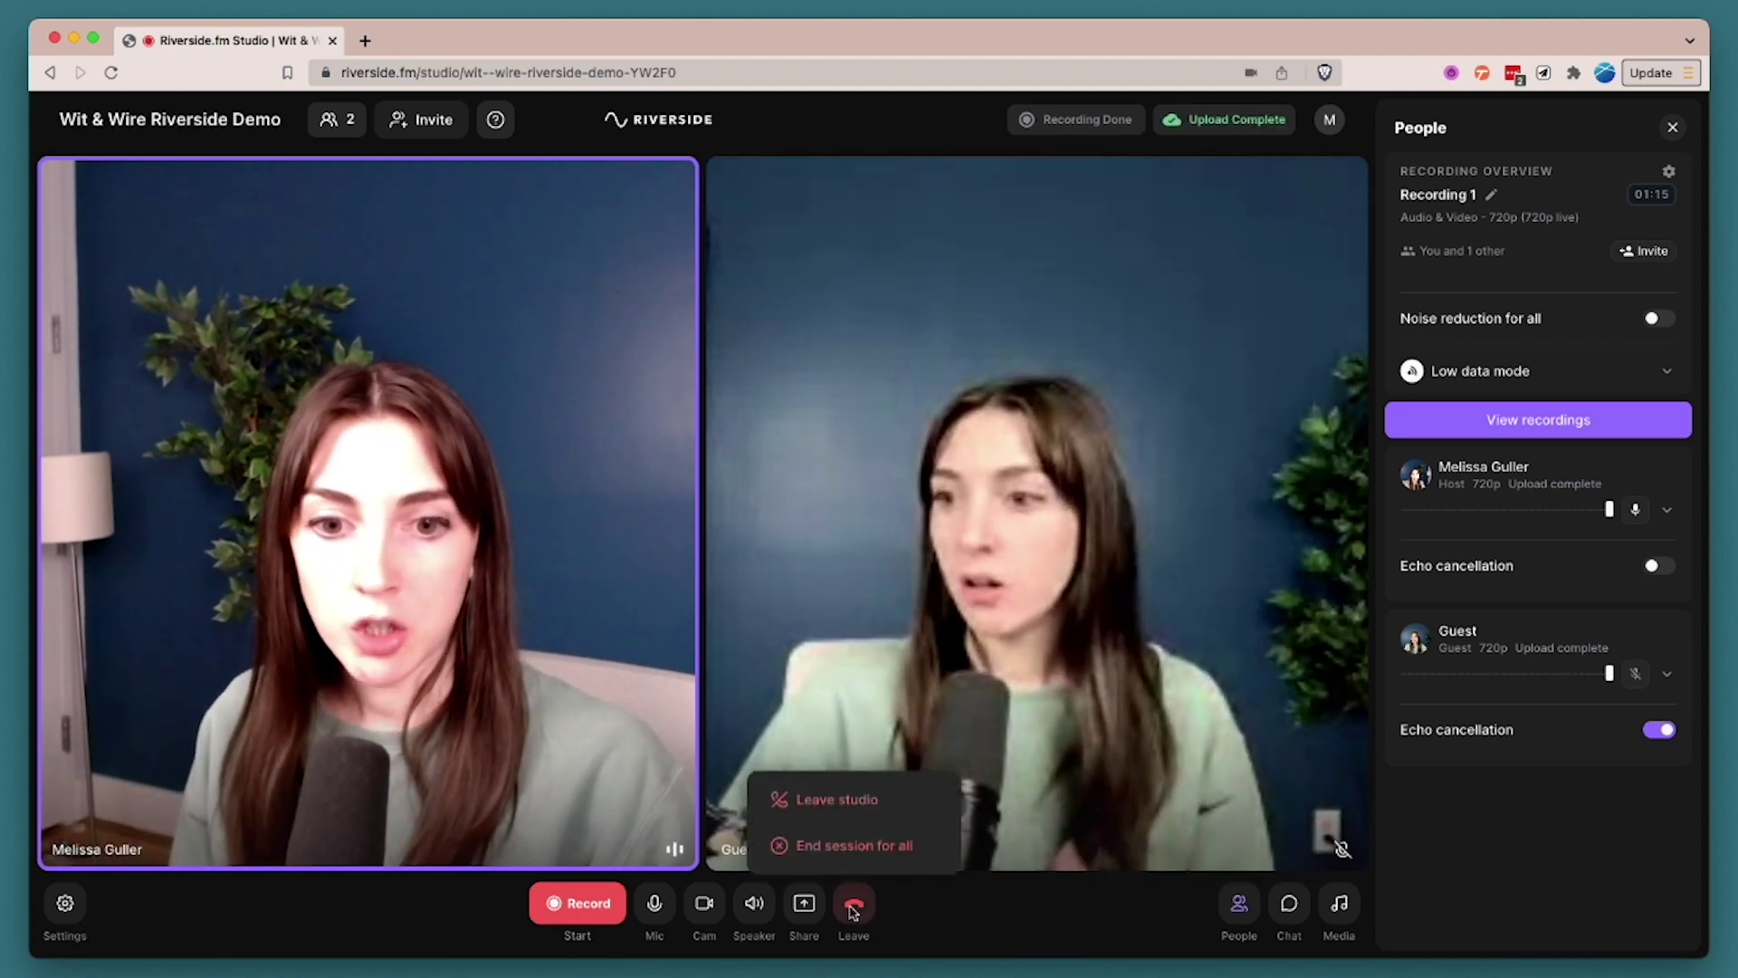
left_click(842, 846)
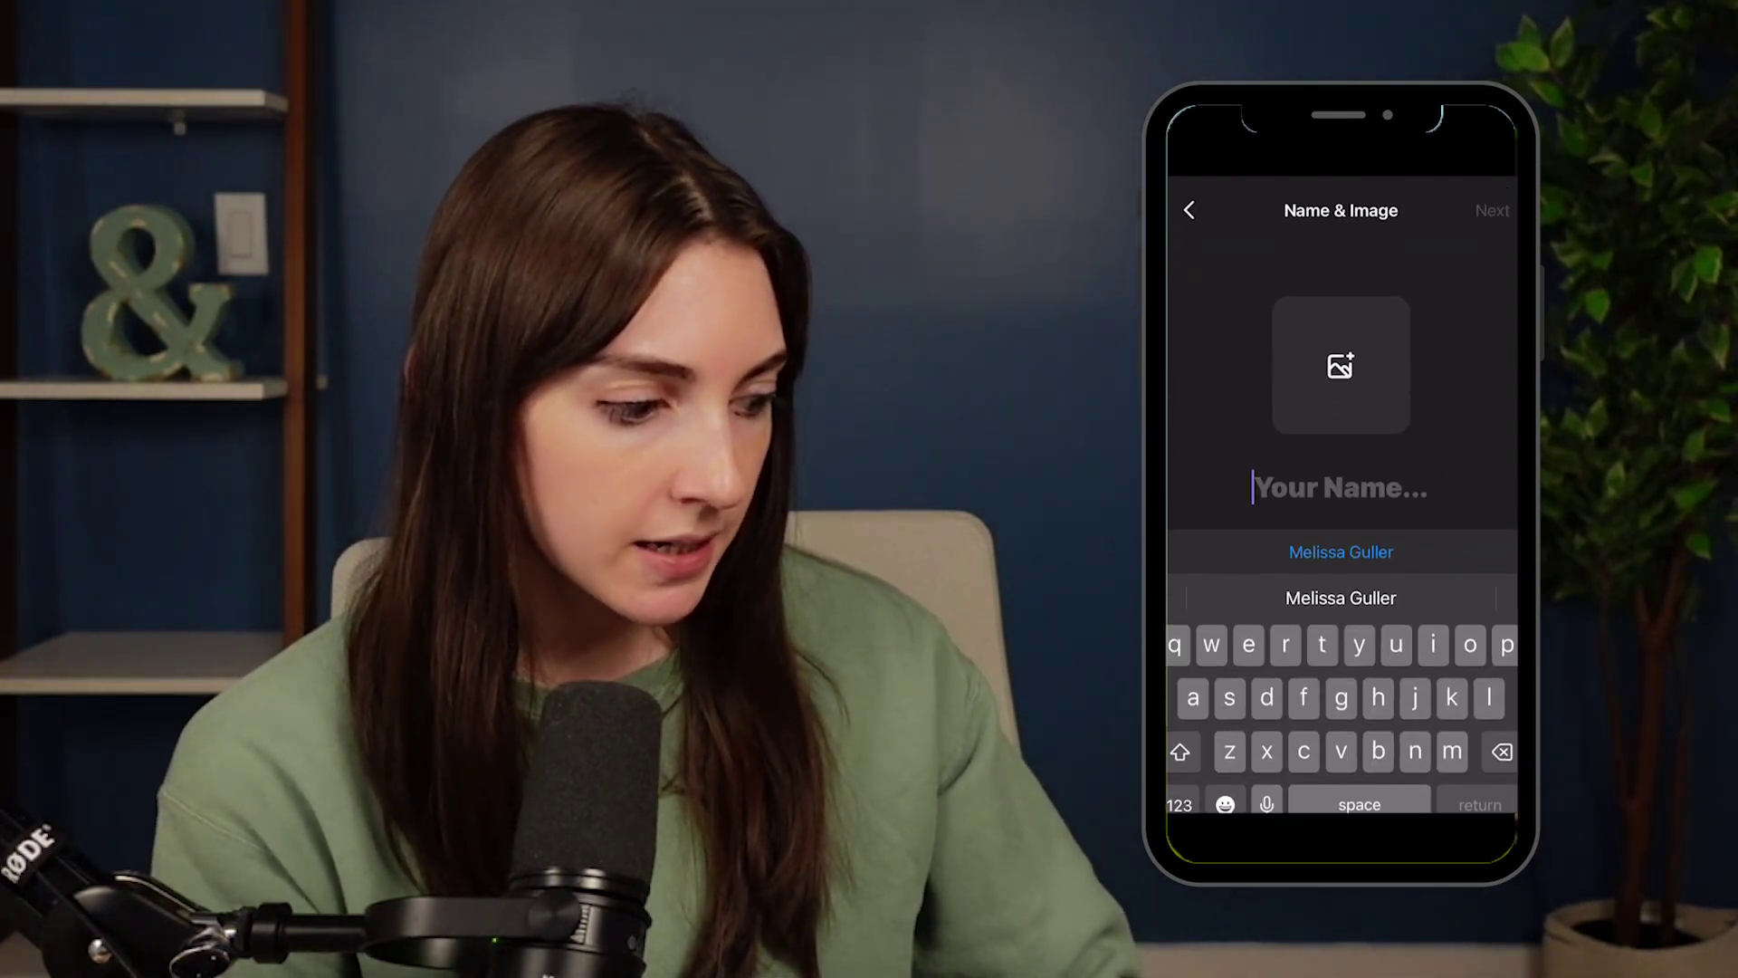
Fill in the guest name from the keyboard suggestion on the Name & Image screen
left_click(1341, 598)
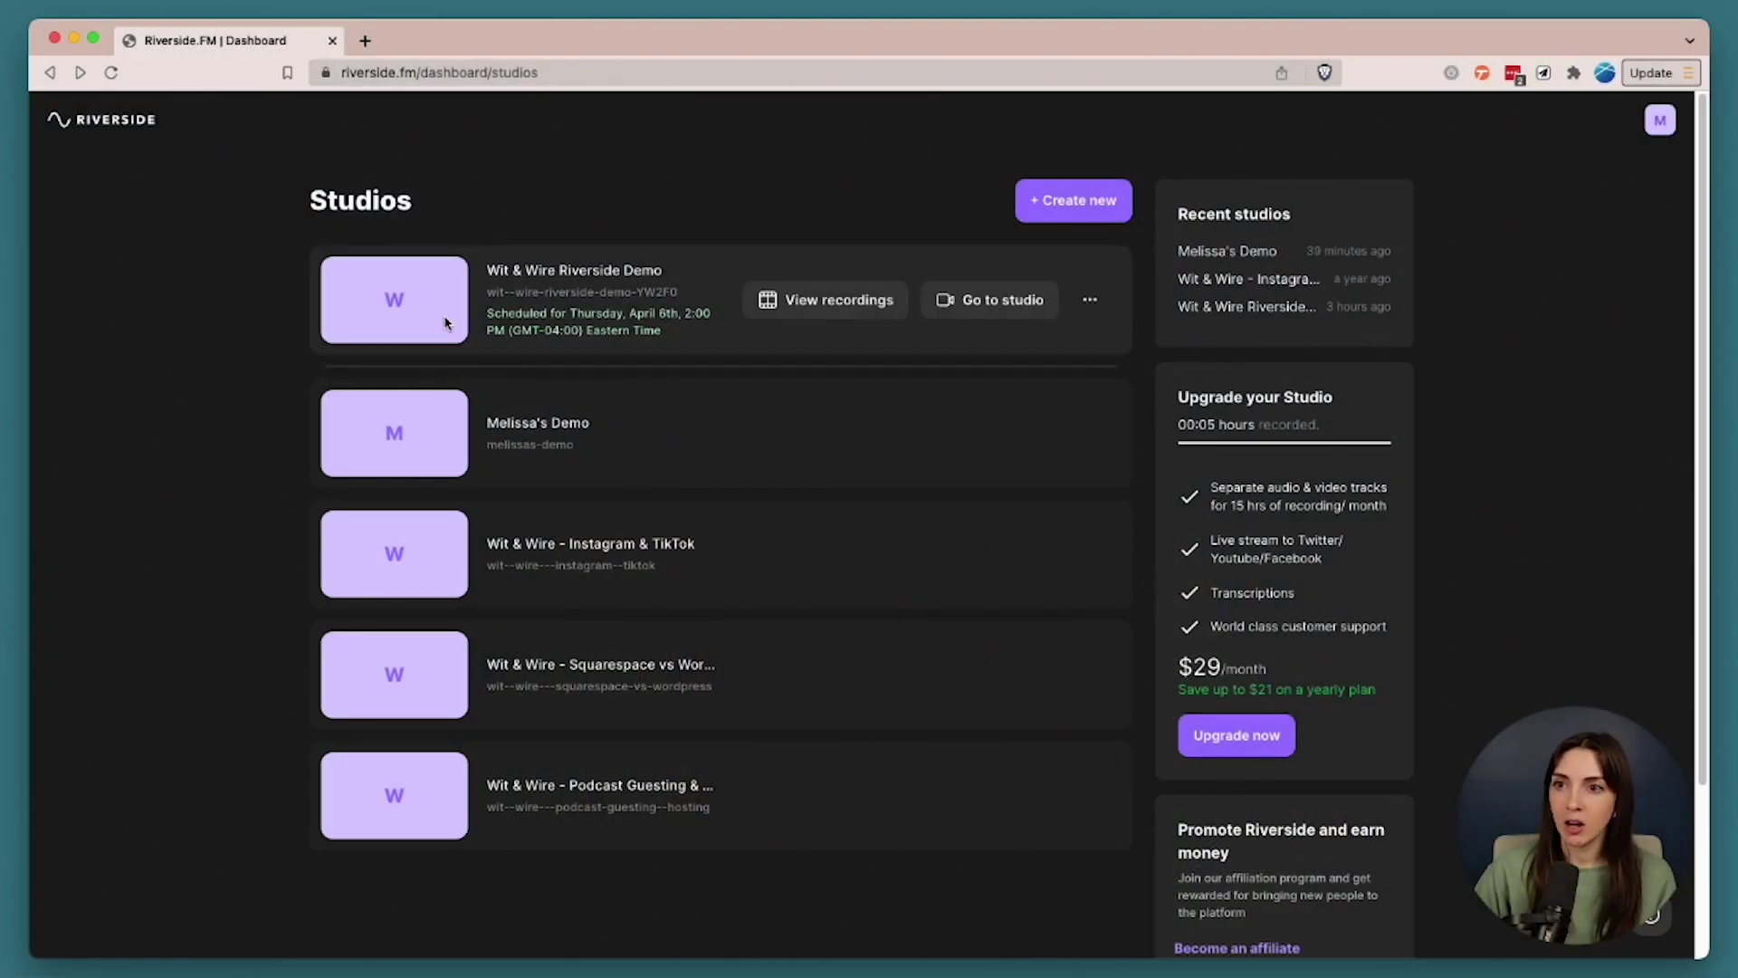
Open the demo's recorded session and view a track's download file types
left_click(448, 324)
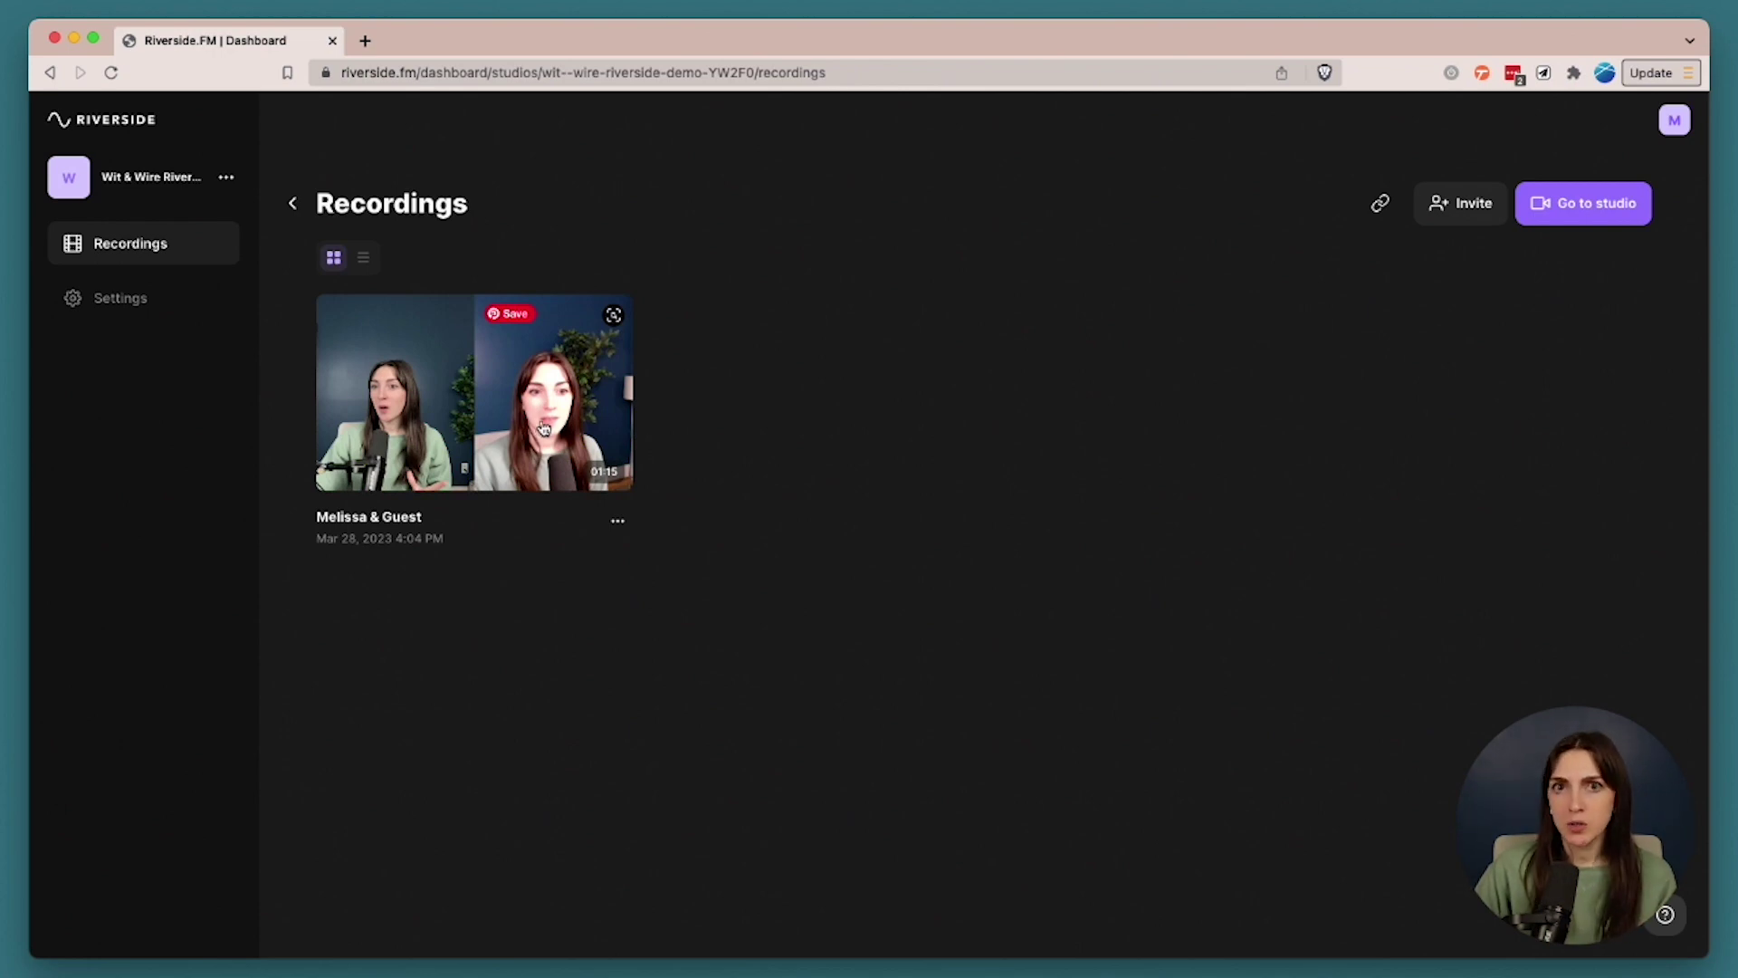
left_click(541, 450)
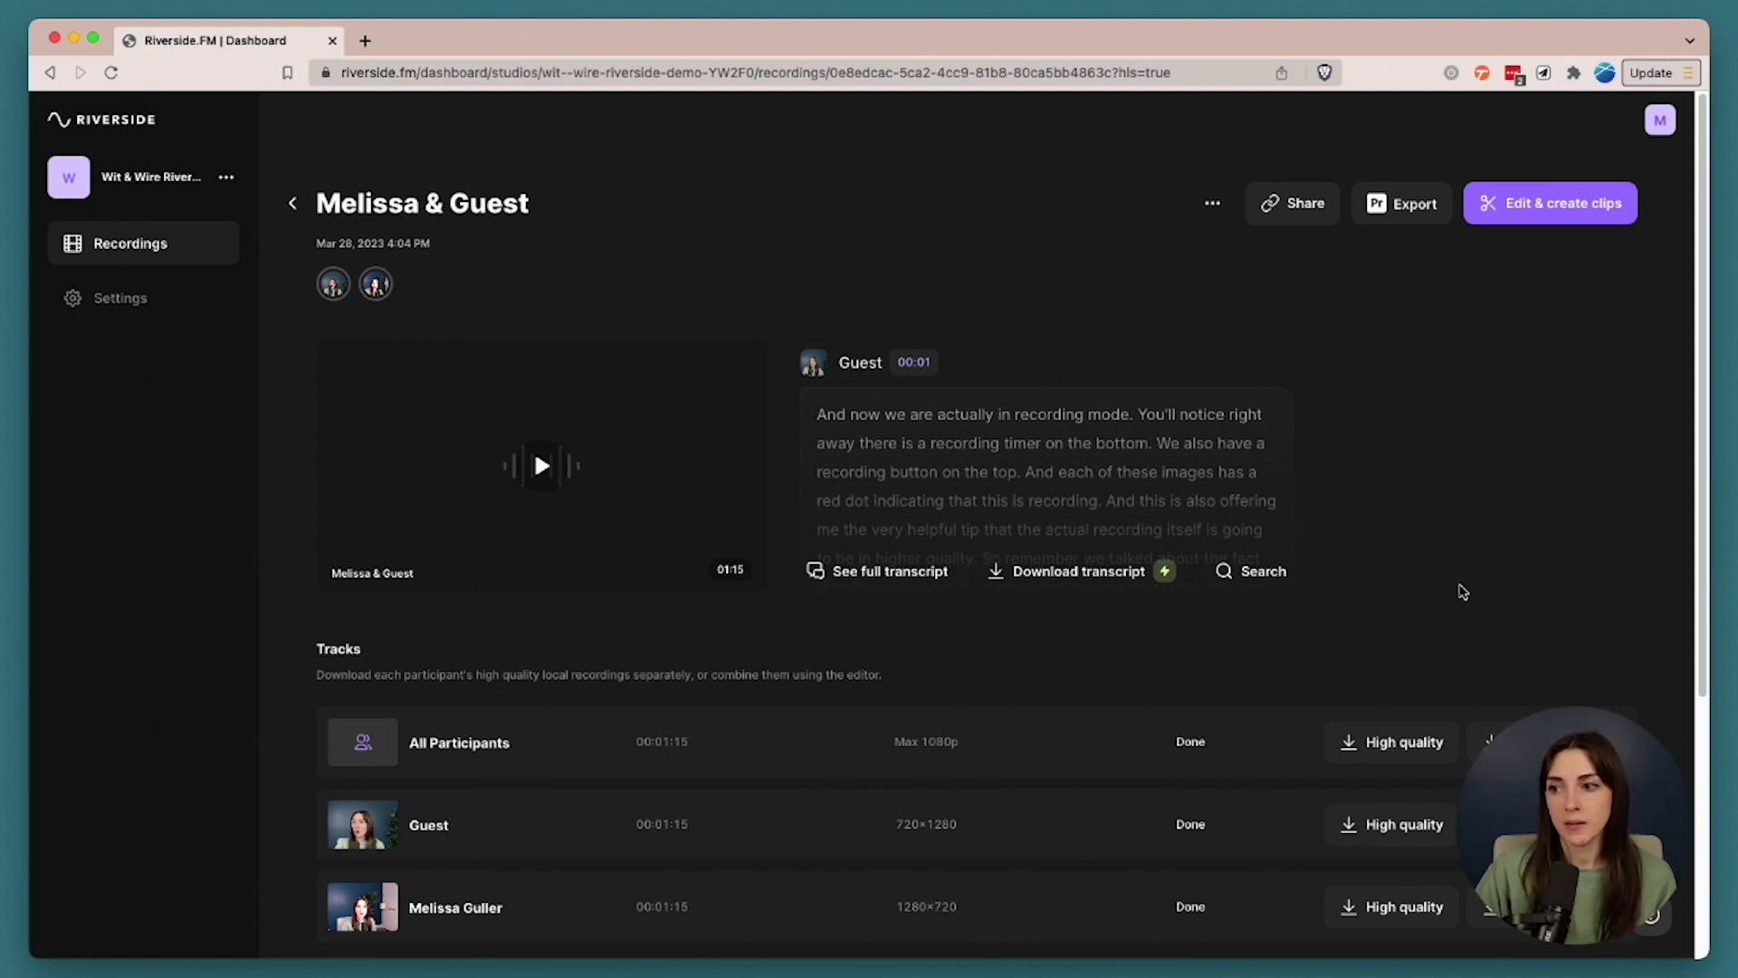
scroll(1494, 593, "down", 1)
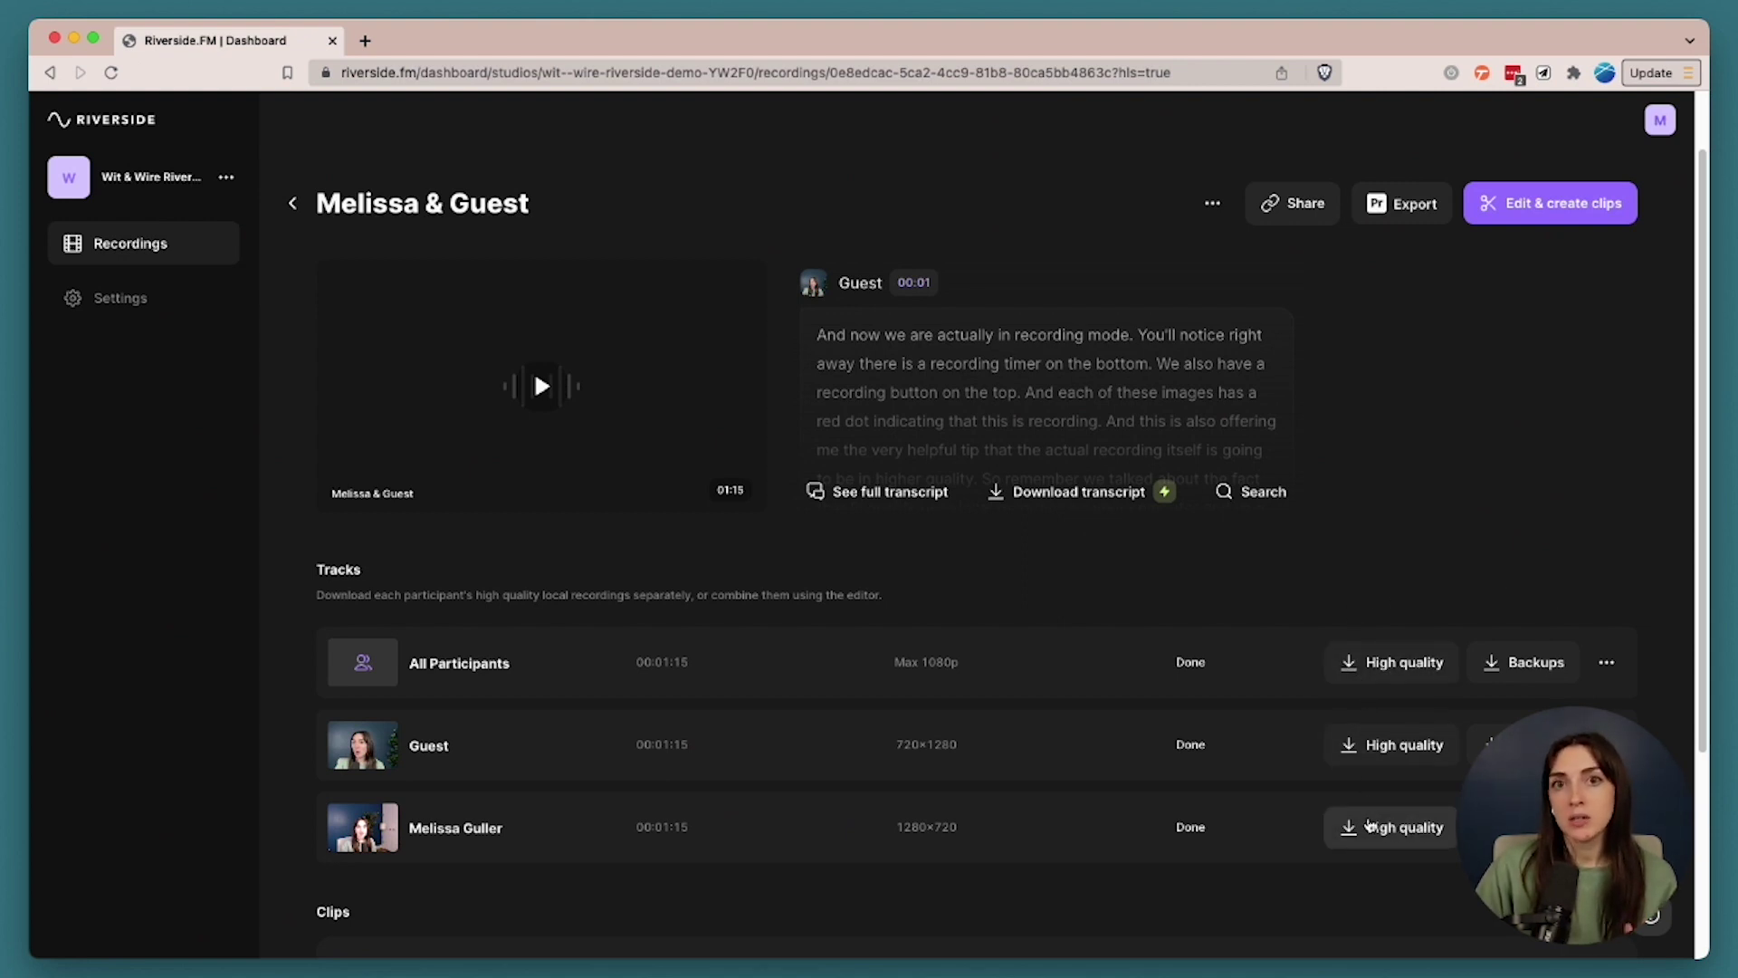
left_click(1371, 747)
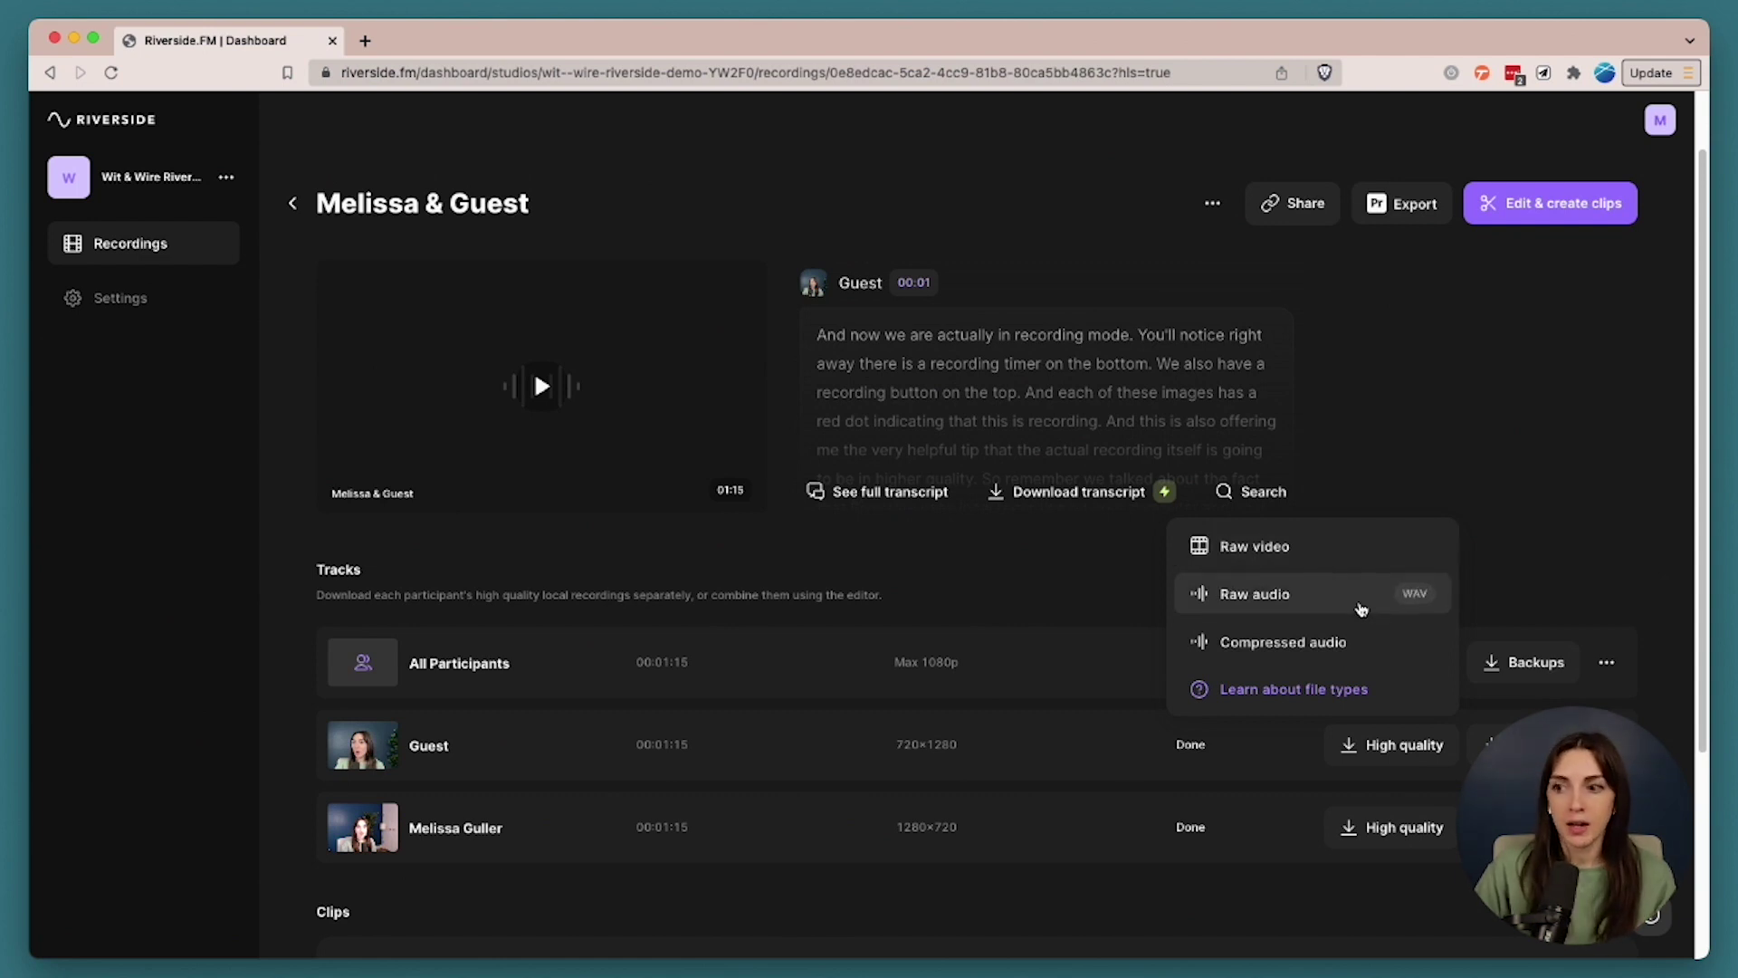
left_click(1574, 510)
Check the timeline export options, then open the recording as a Full length 16:9 clip
left_click(1401, 223)
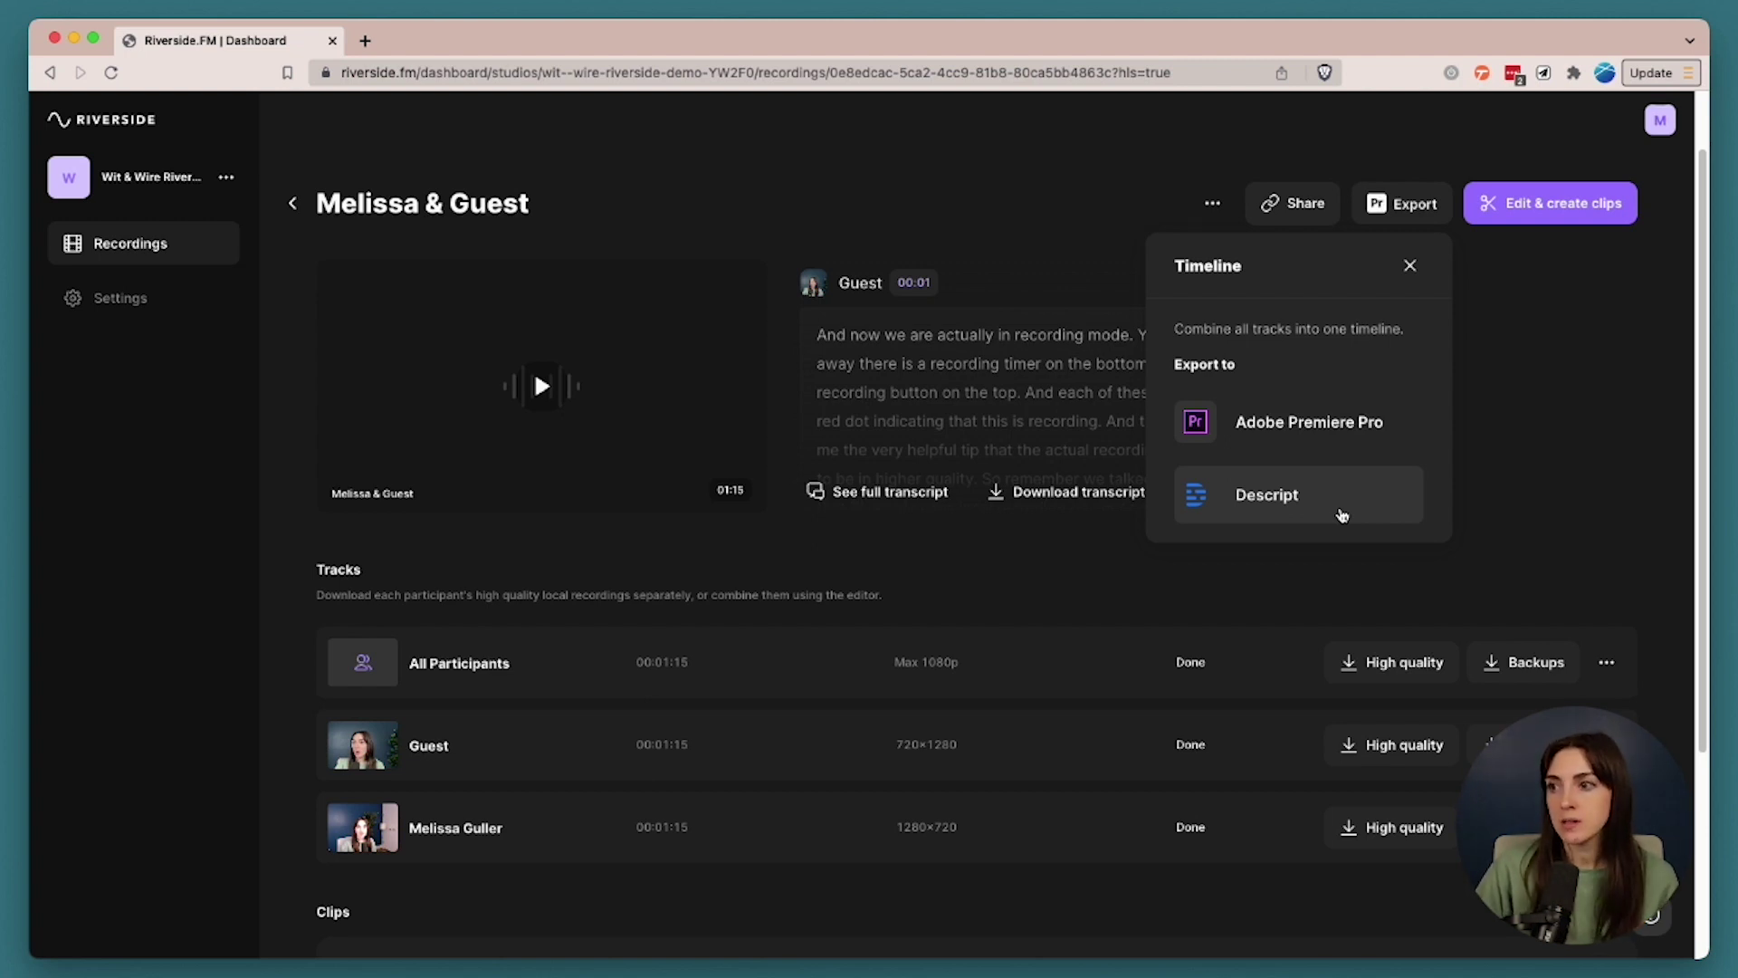
left_click(1533, 507)
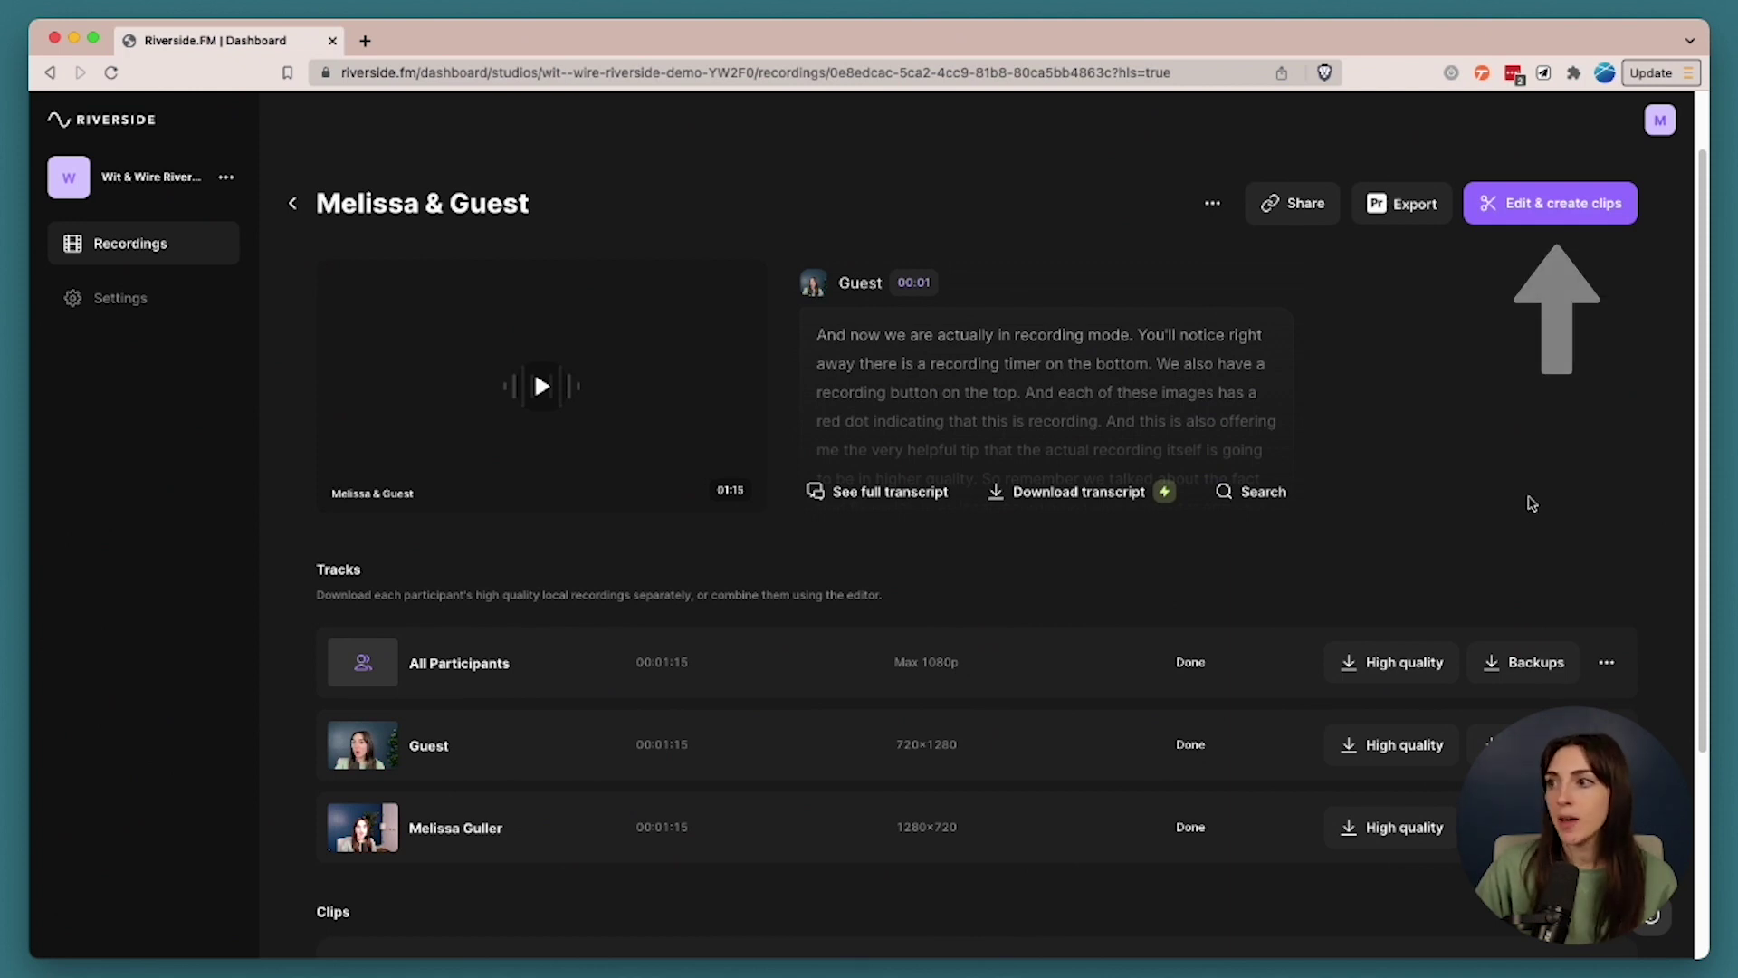
left_click(1545, 207)
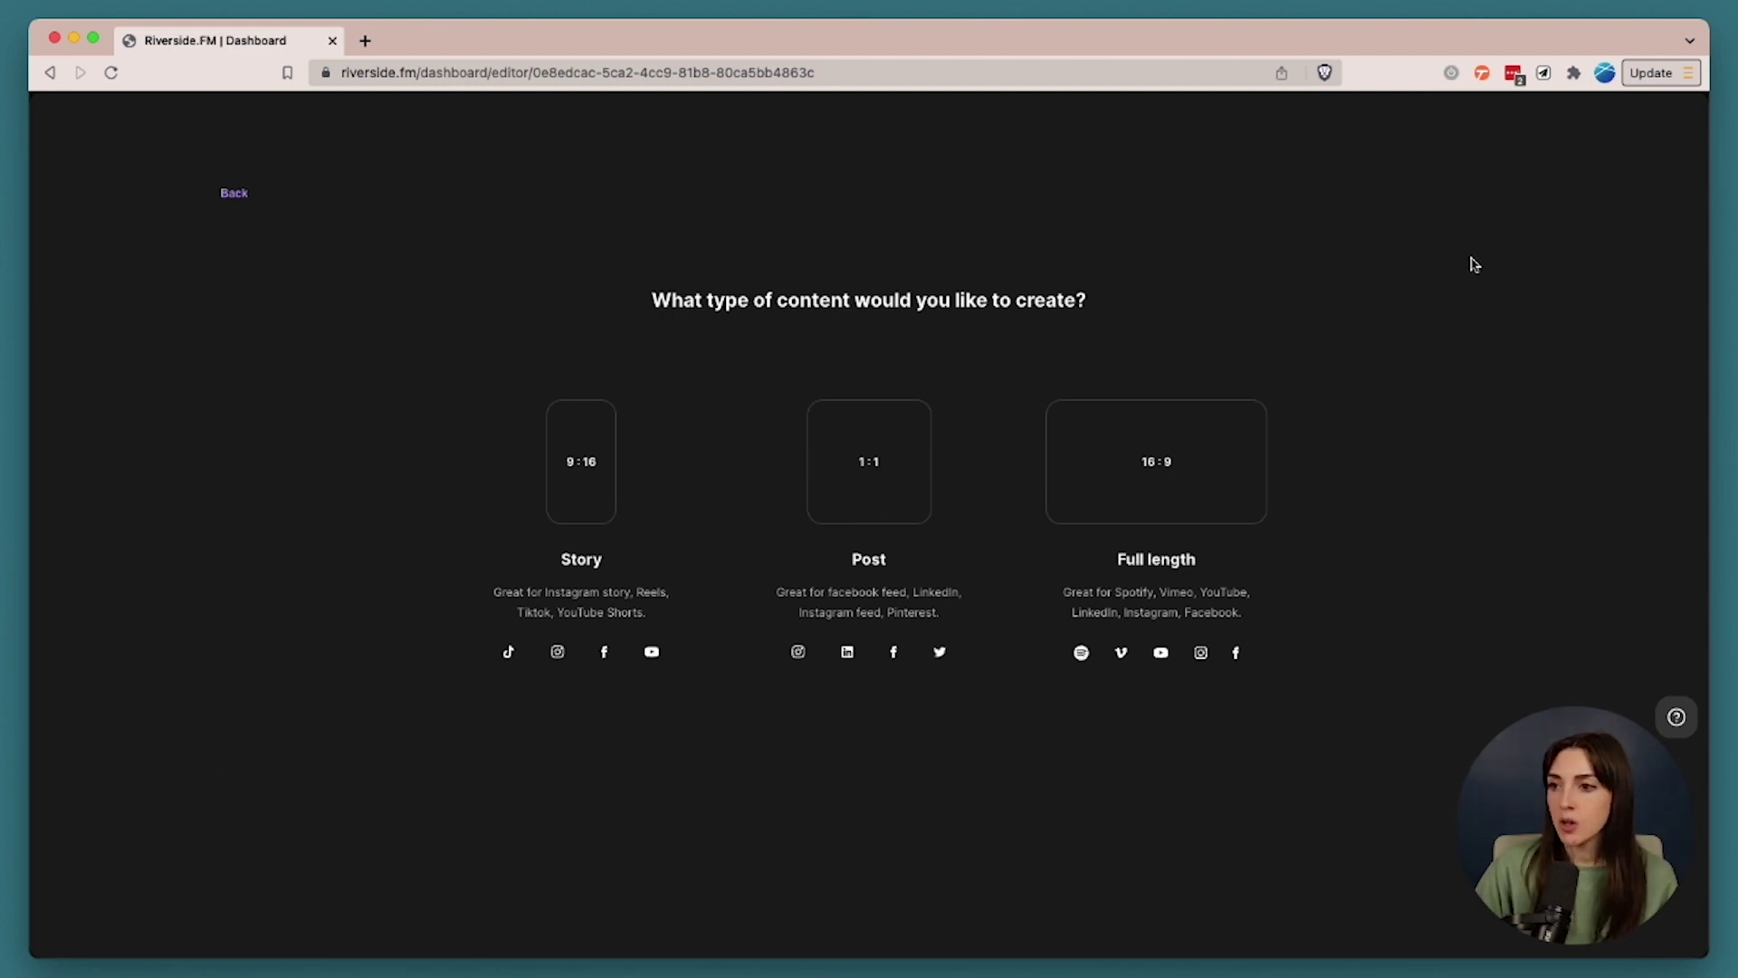
mouse_move(1241, 488)
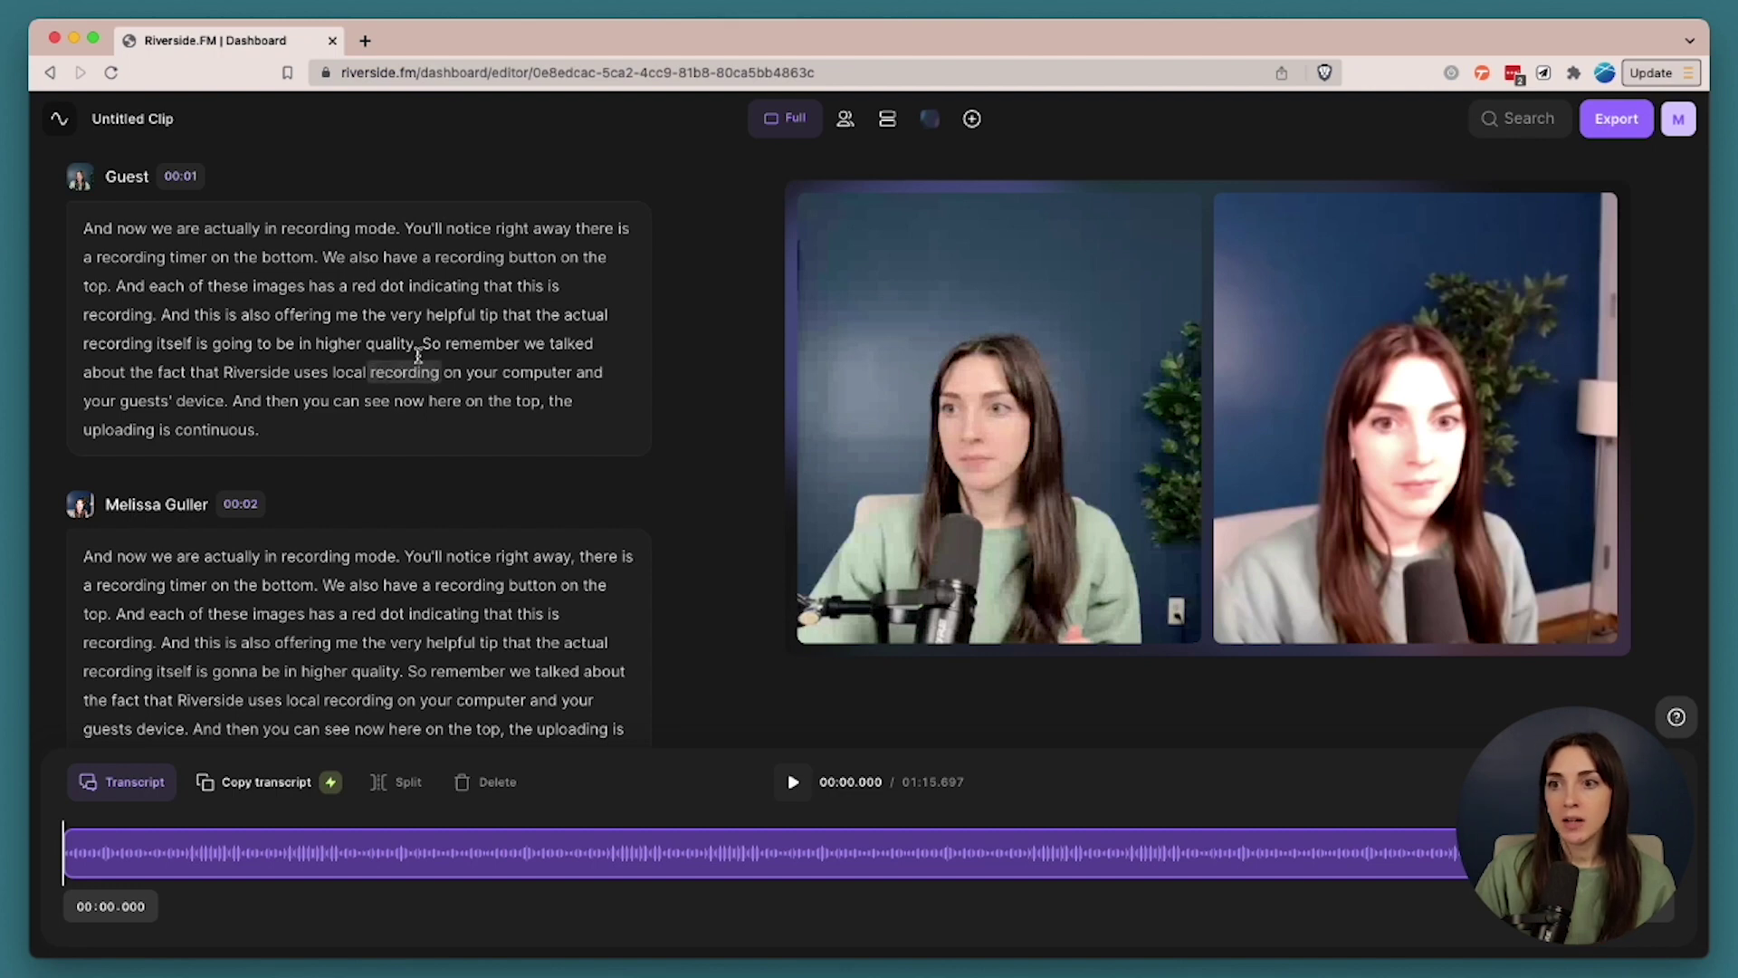
Delete the Guest passage from 'So remember we talked' through 'continuous.', leaving a 01:05.728 clip
left_click_drag(421, 346, 443, 439)
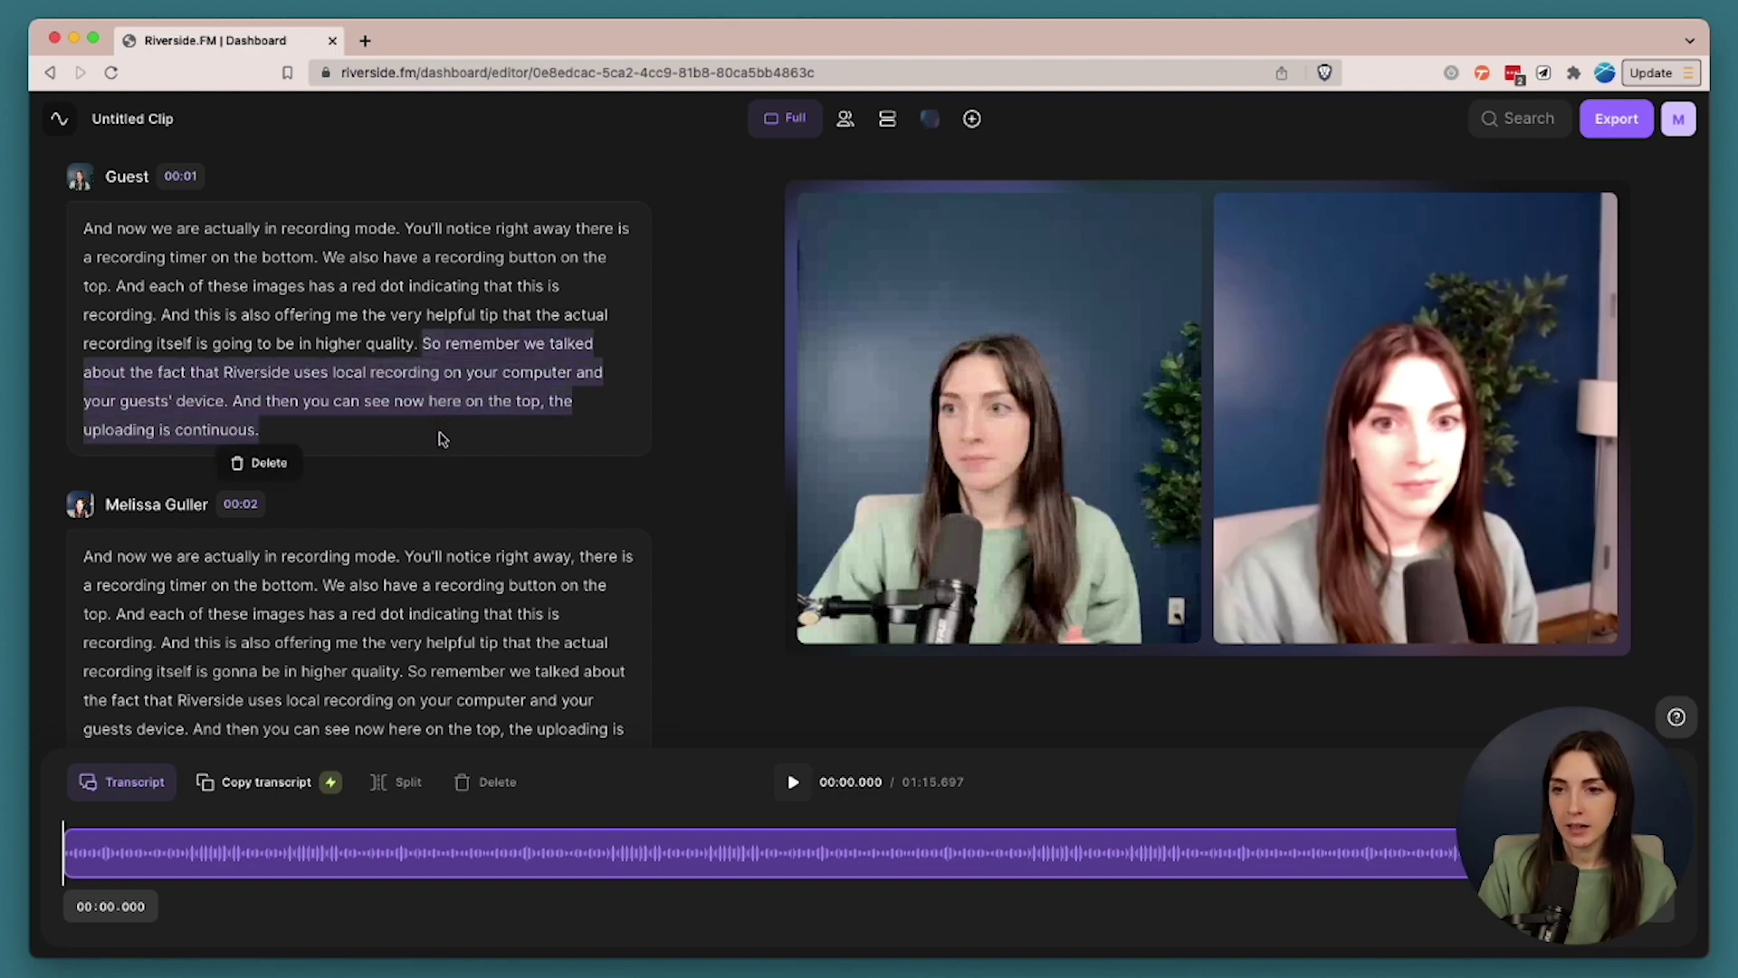
key("BackSpace")
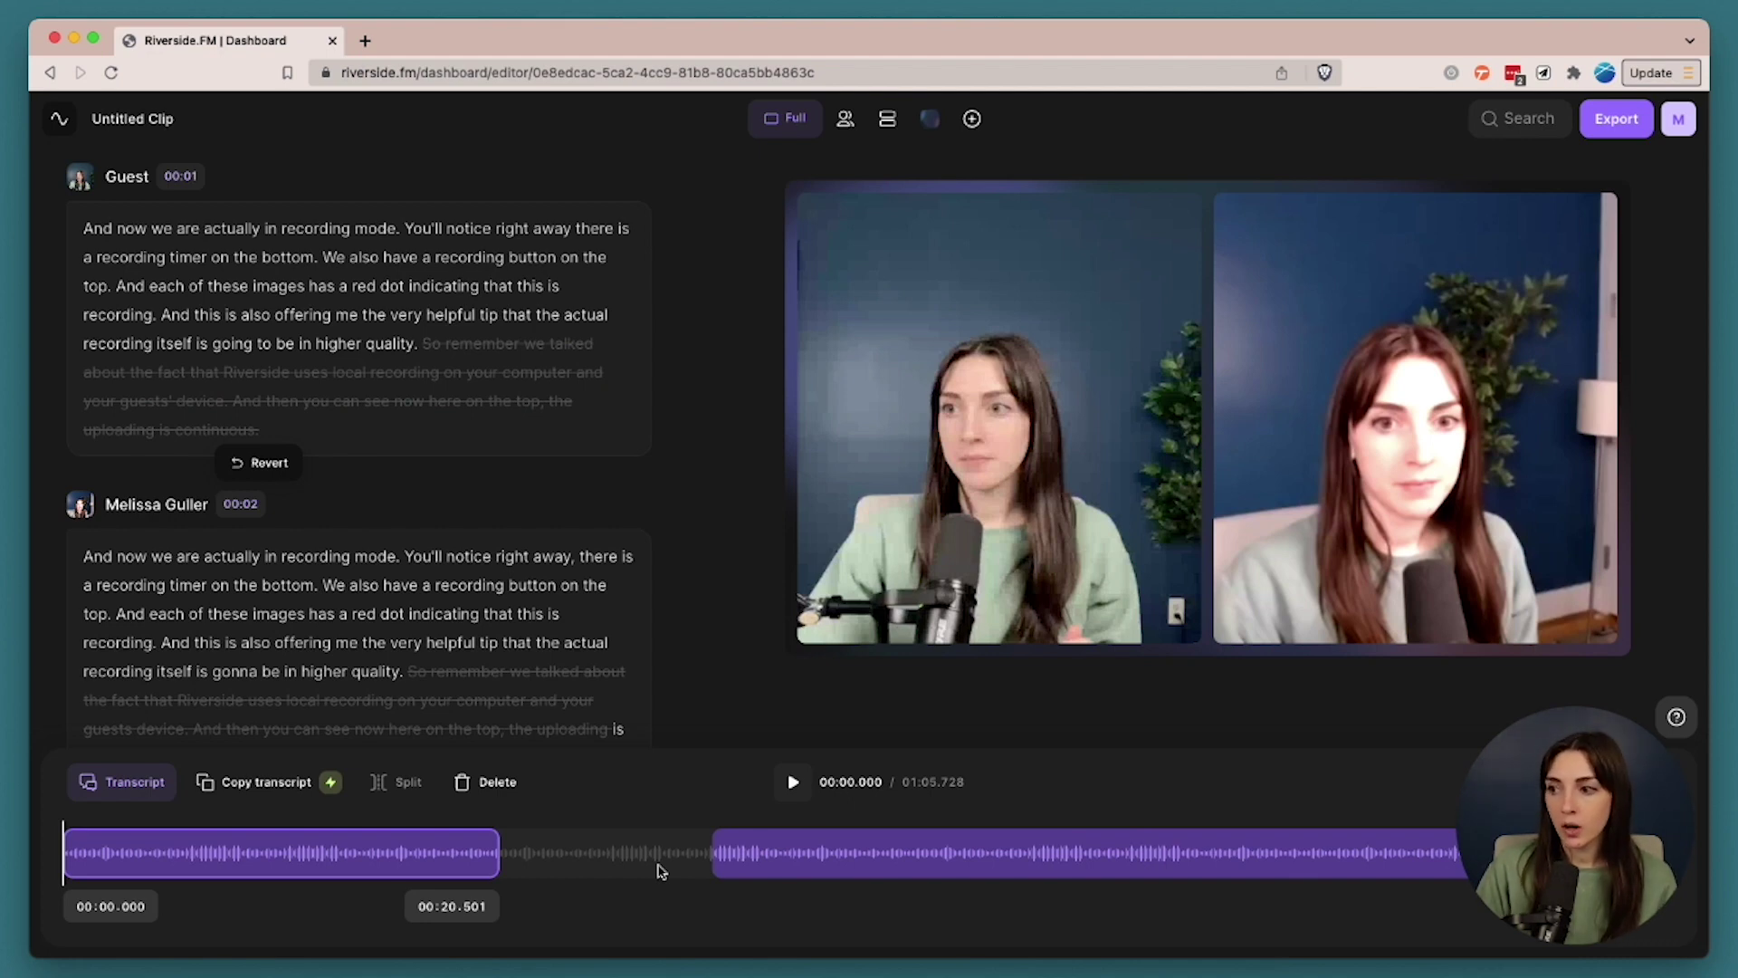
Undo the passage cut, split at 6.9 s and 12.4 s, and delete the segment between
key("super+z")
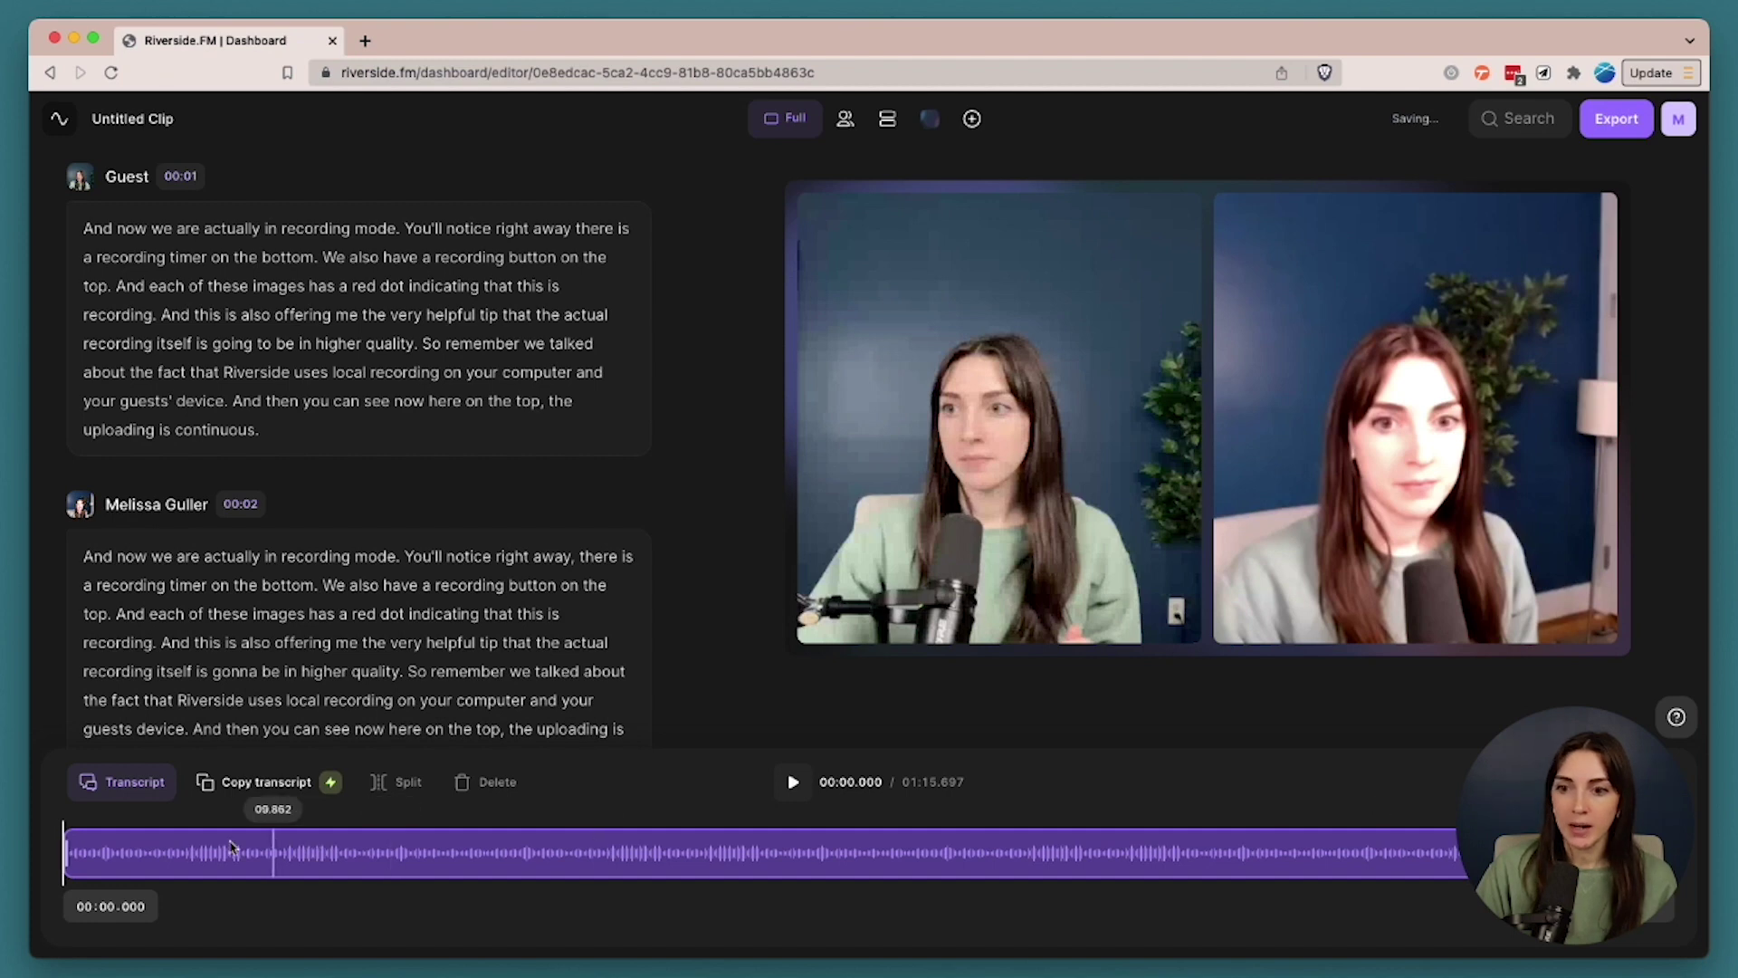
left_click(210, 851)
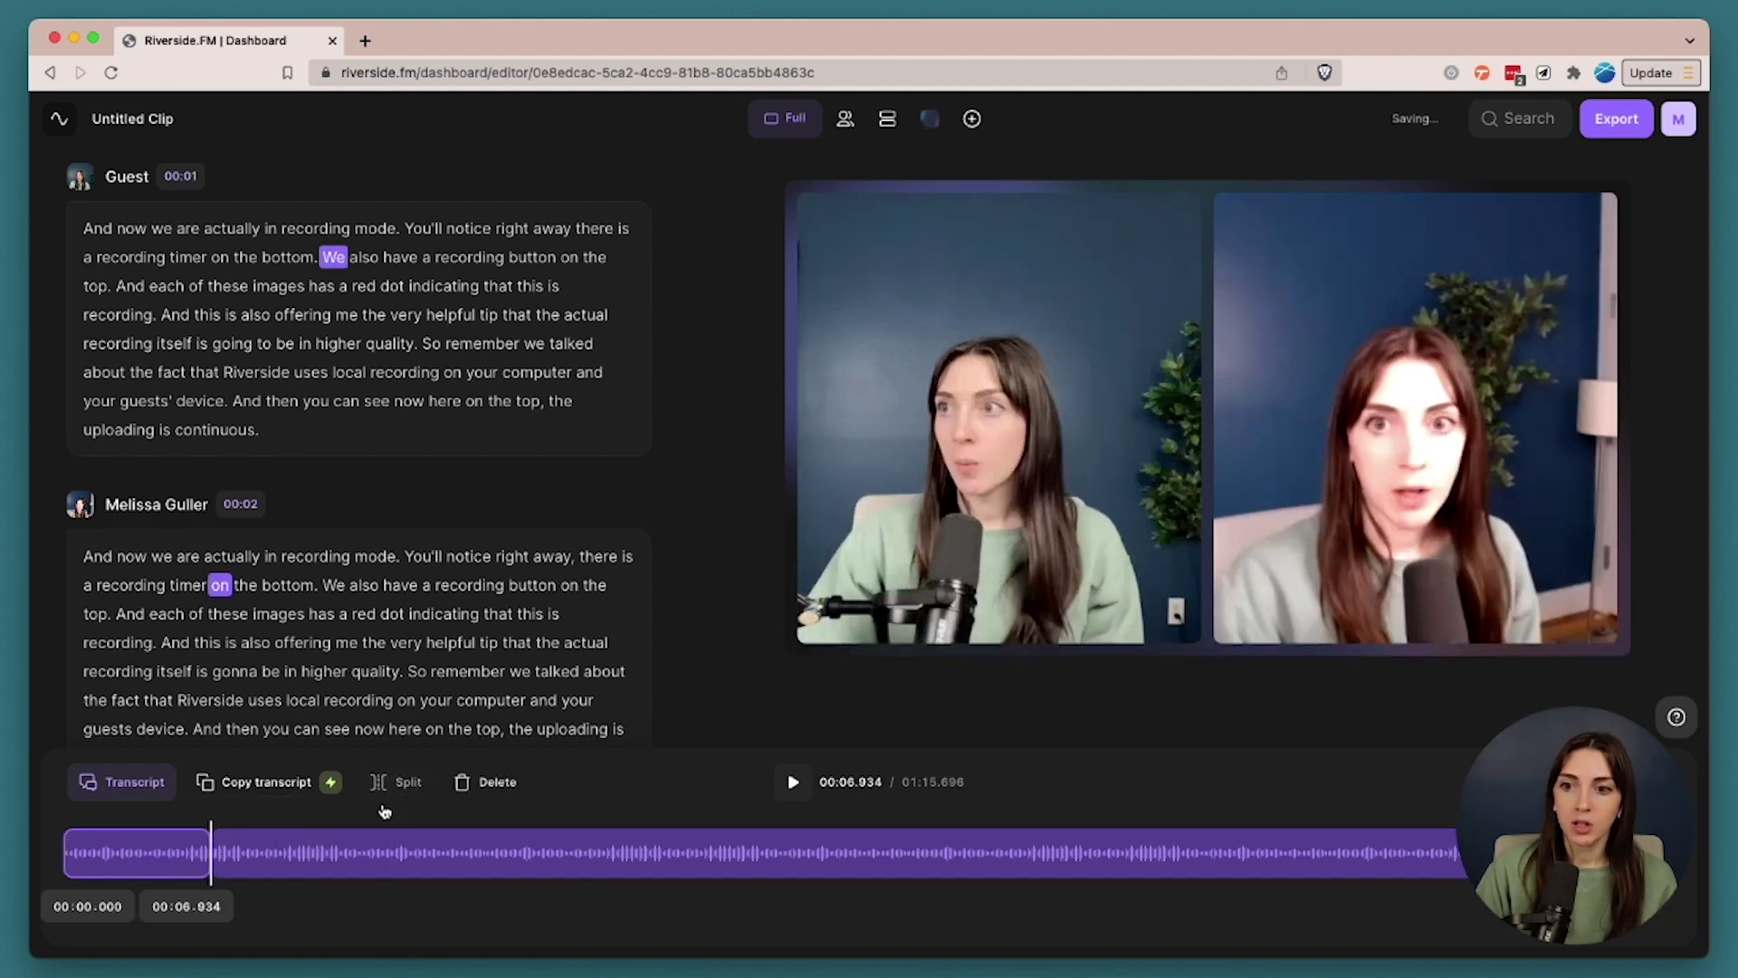
left_click(327, 851)
left_click(395, 782)
left_click(300, 851)
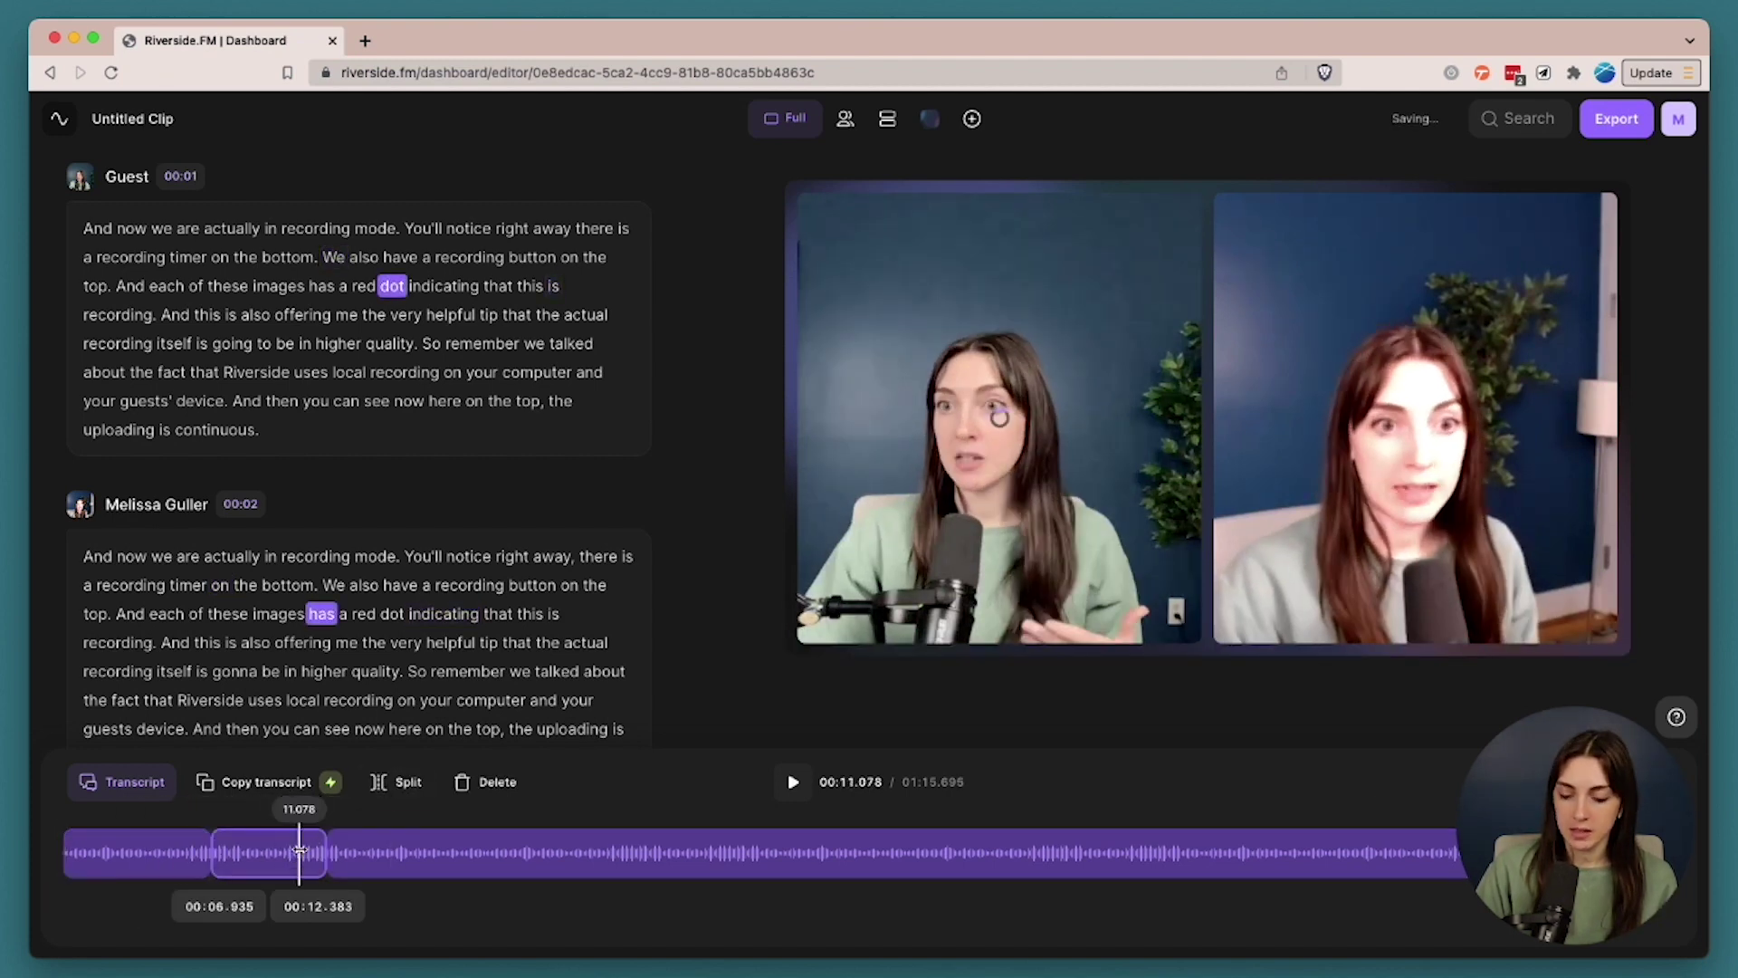
key("Delete")
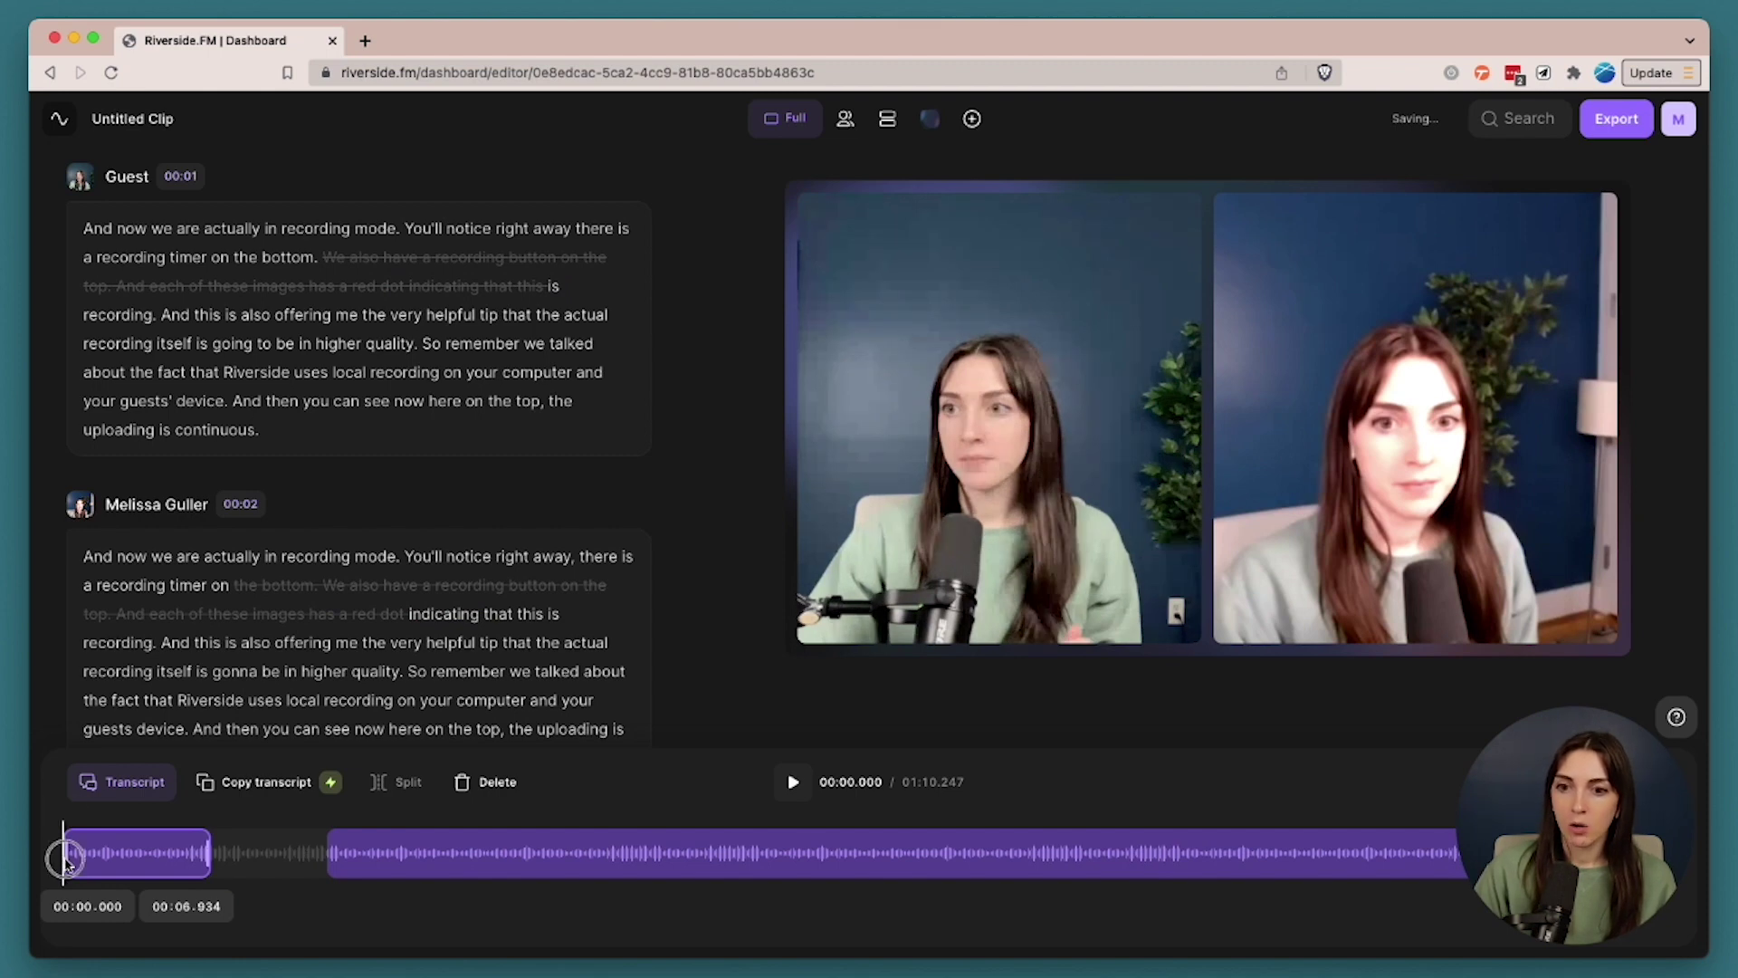
Trim the first segment to 1.666–5.904 s, play it back, then undo all edits
left_click_drag(60, 852, 100, 852)
left_click_drag(209, 852, 189, 853)
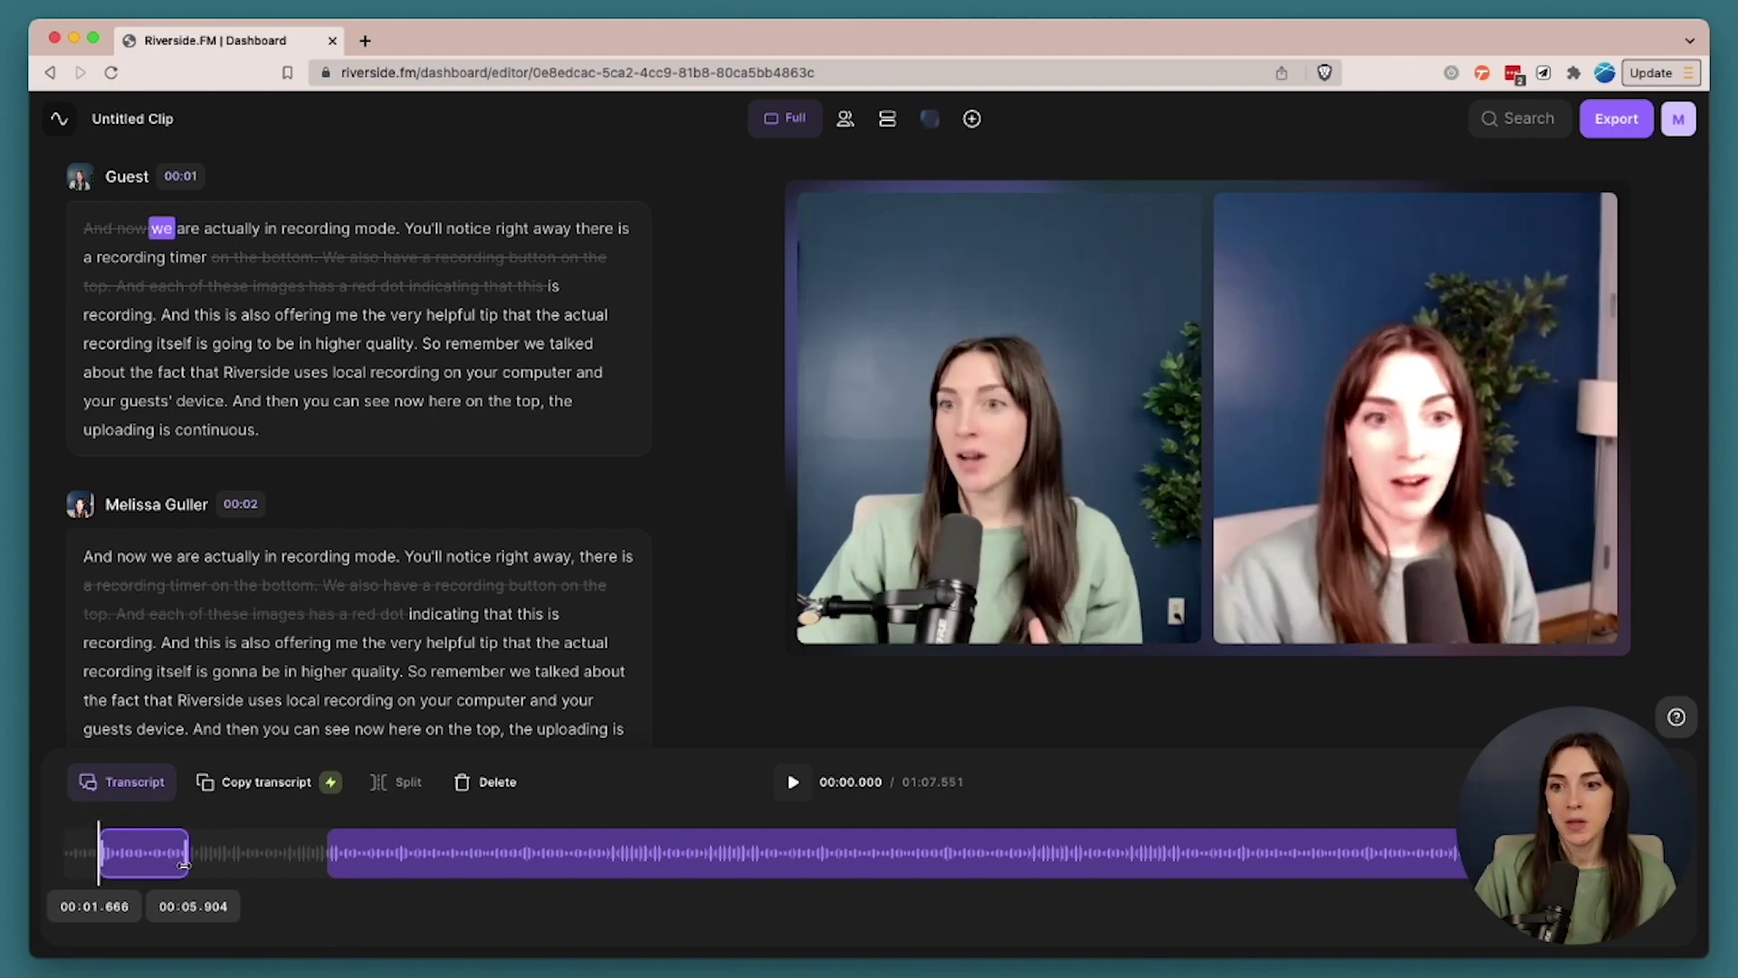
left_click(172, 852)
key("space")
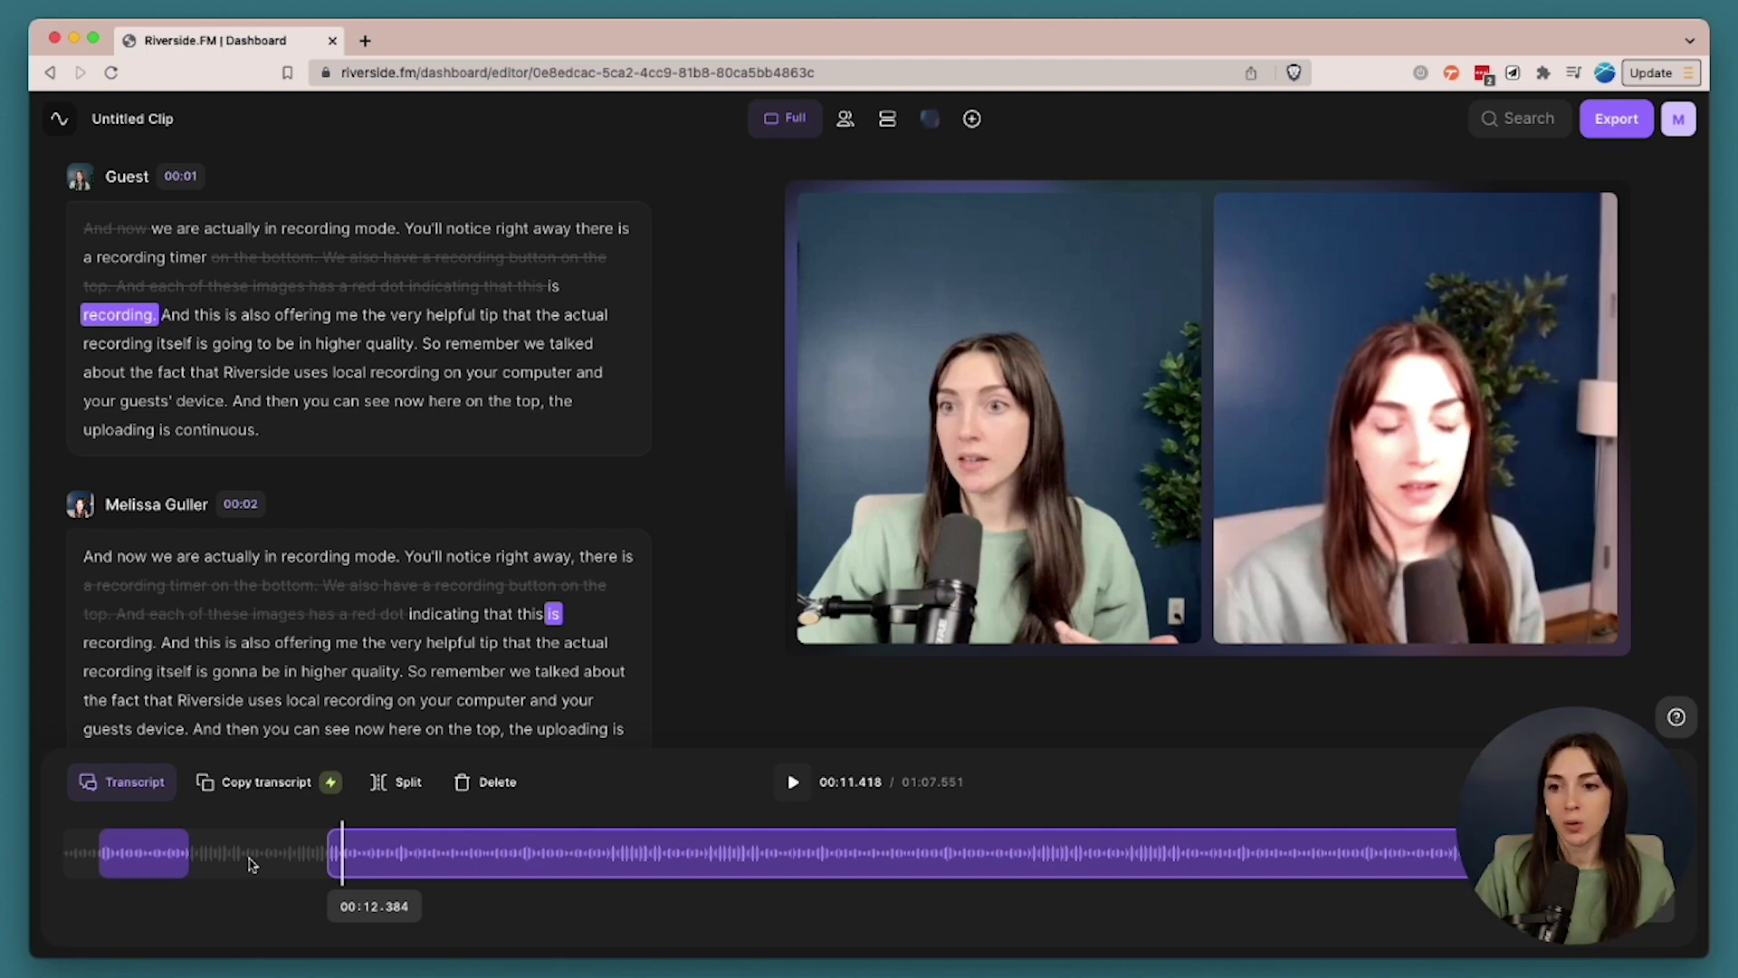
key("super+z")
key("super+z")
key("super+z")
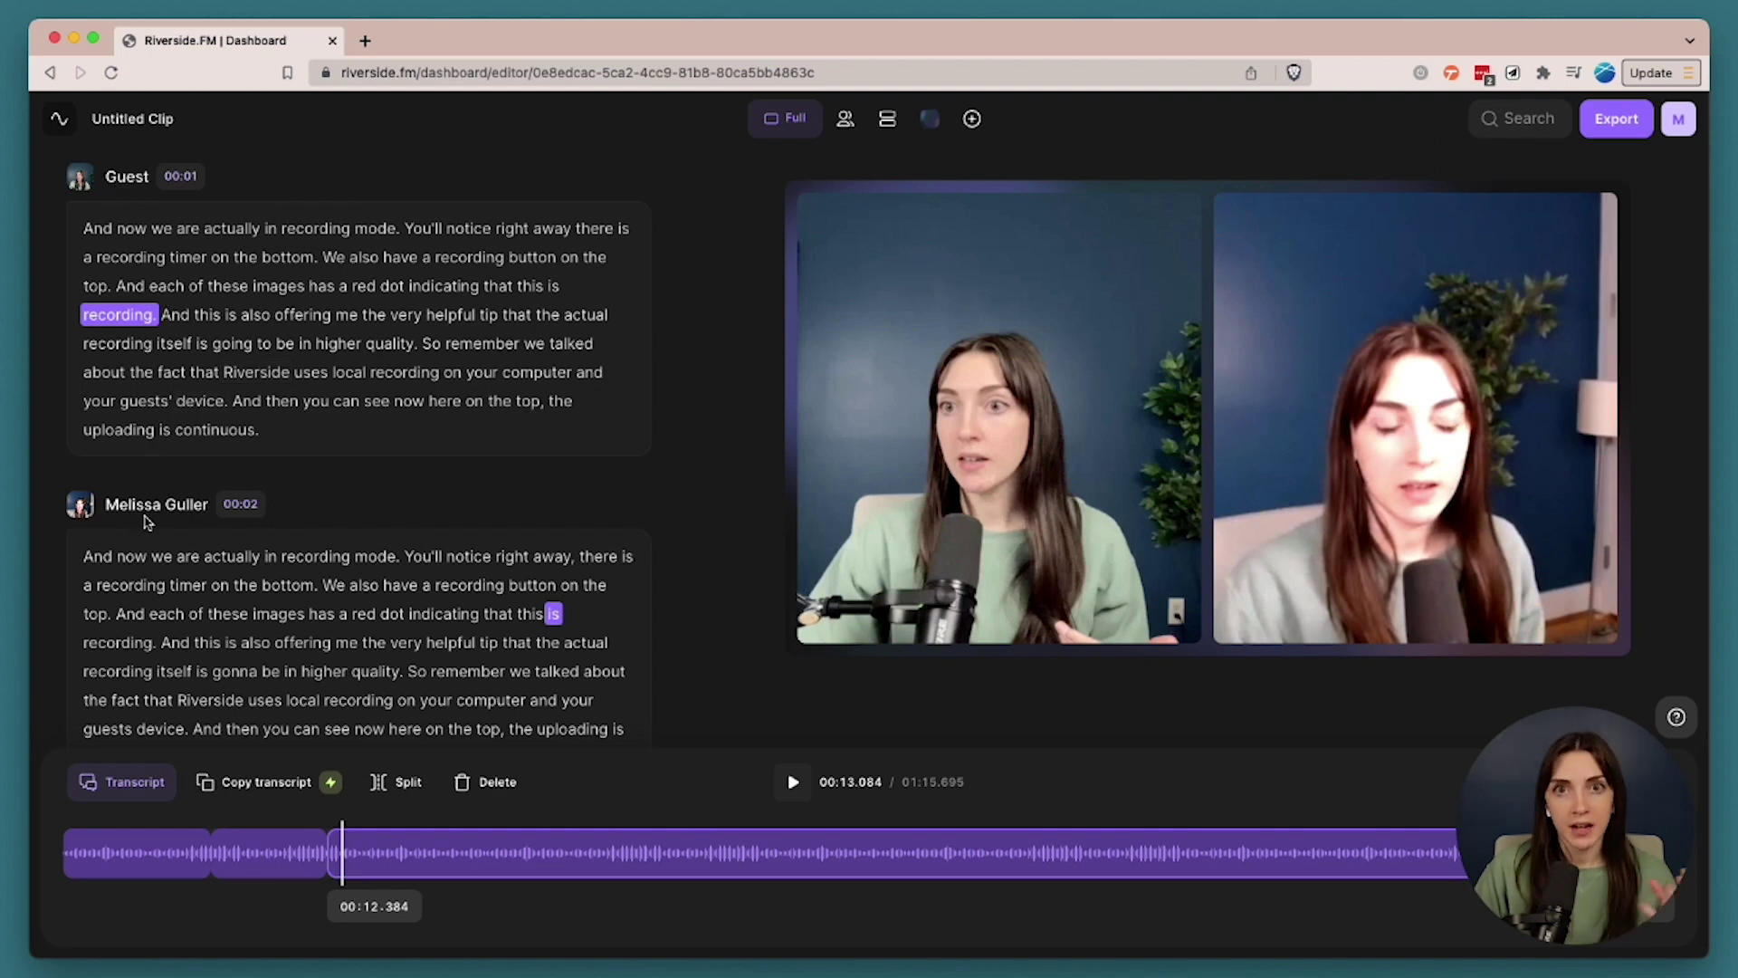
Search the transcript for 'mute', highlight the matching passage near 1:02, and close search
scroll(411, 504, "down", 5)
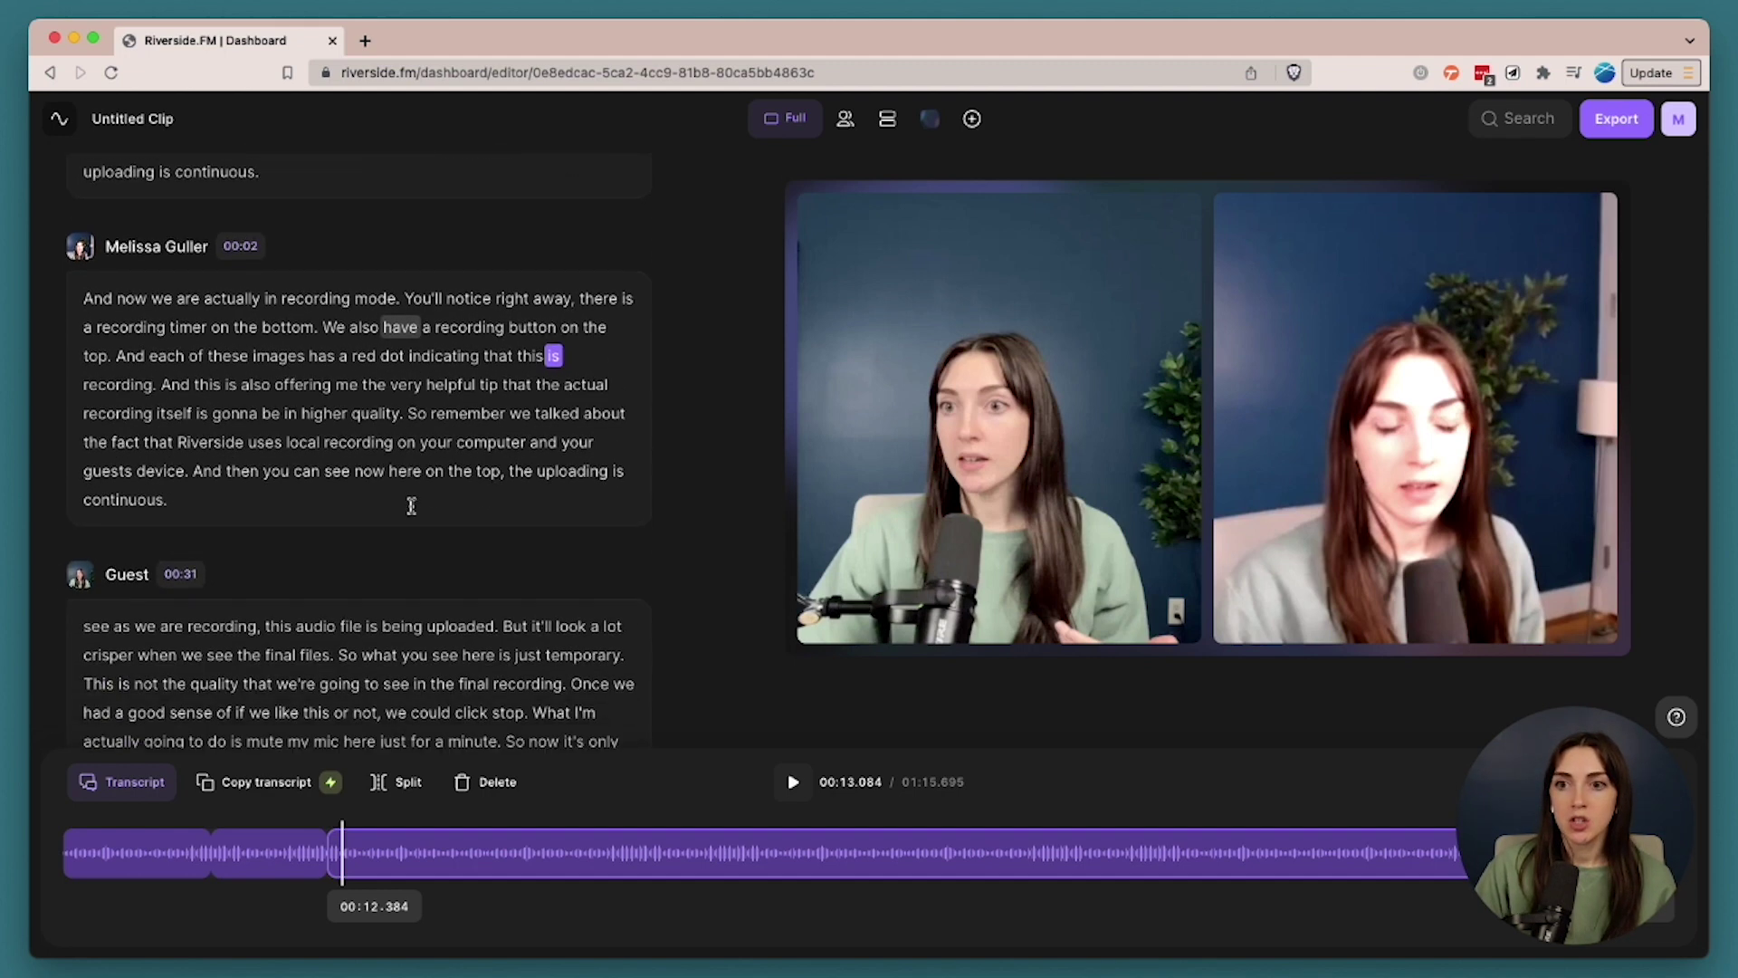
scroll(411, 512, "down", 8)
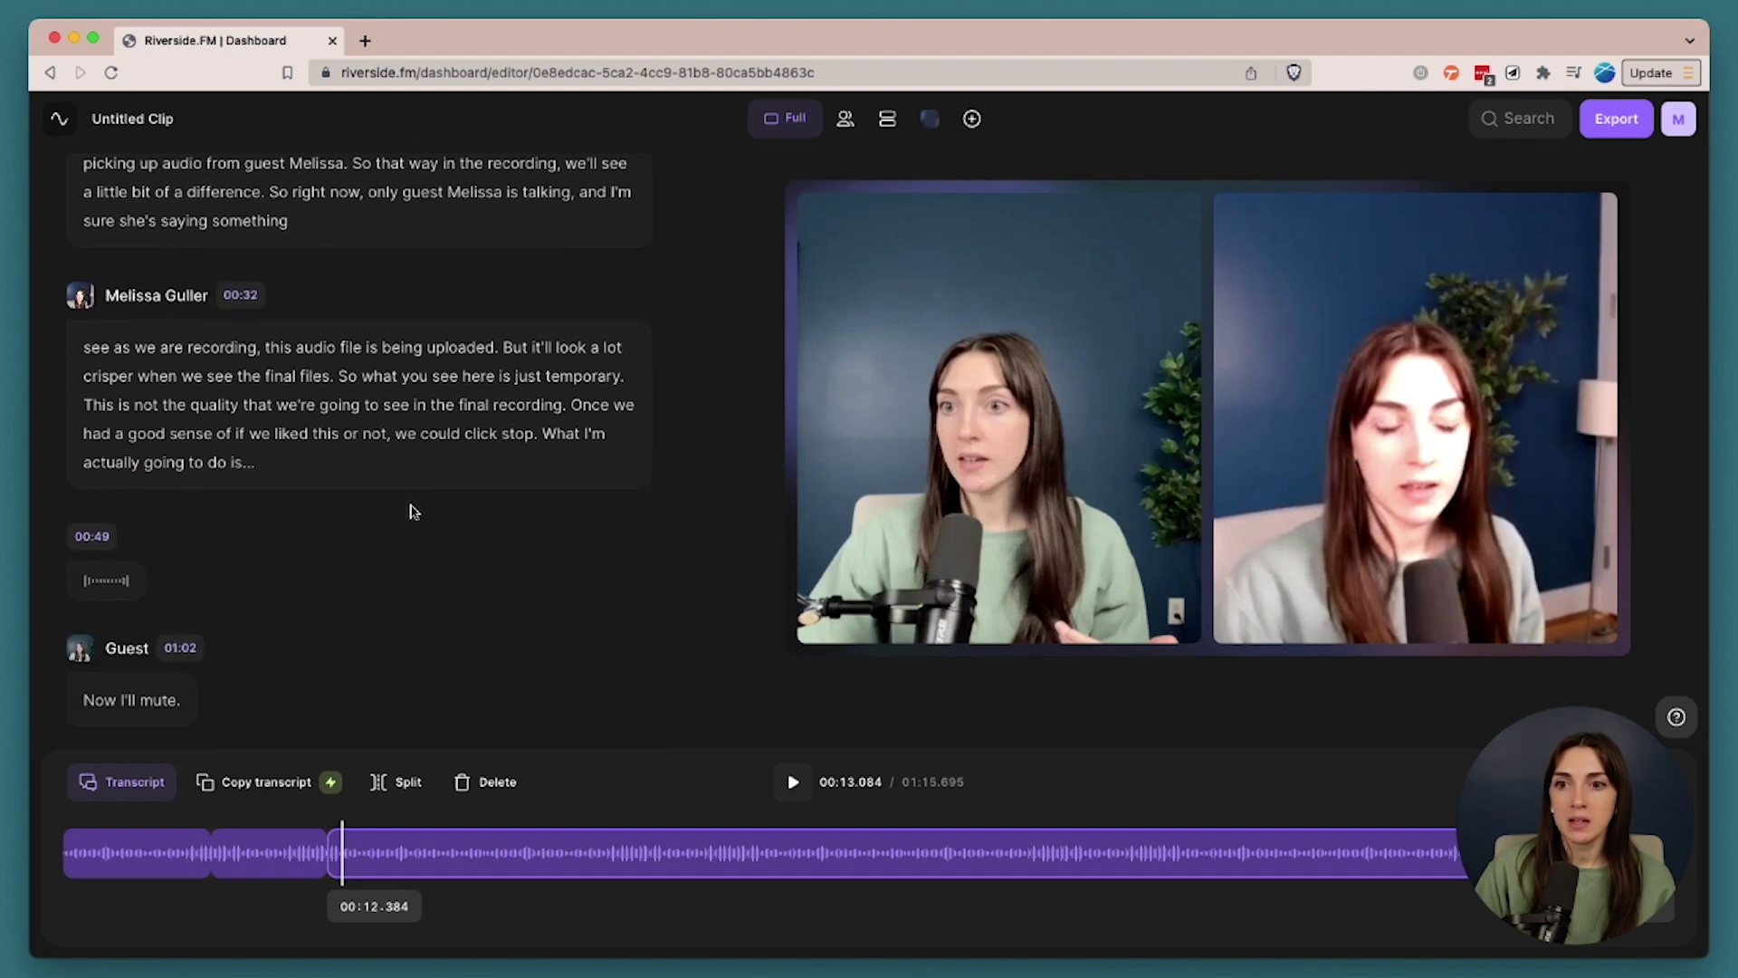
scroll(392, 520, "down", 3)
scroll(392, 518, "up", 20)
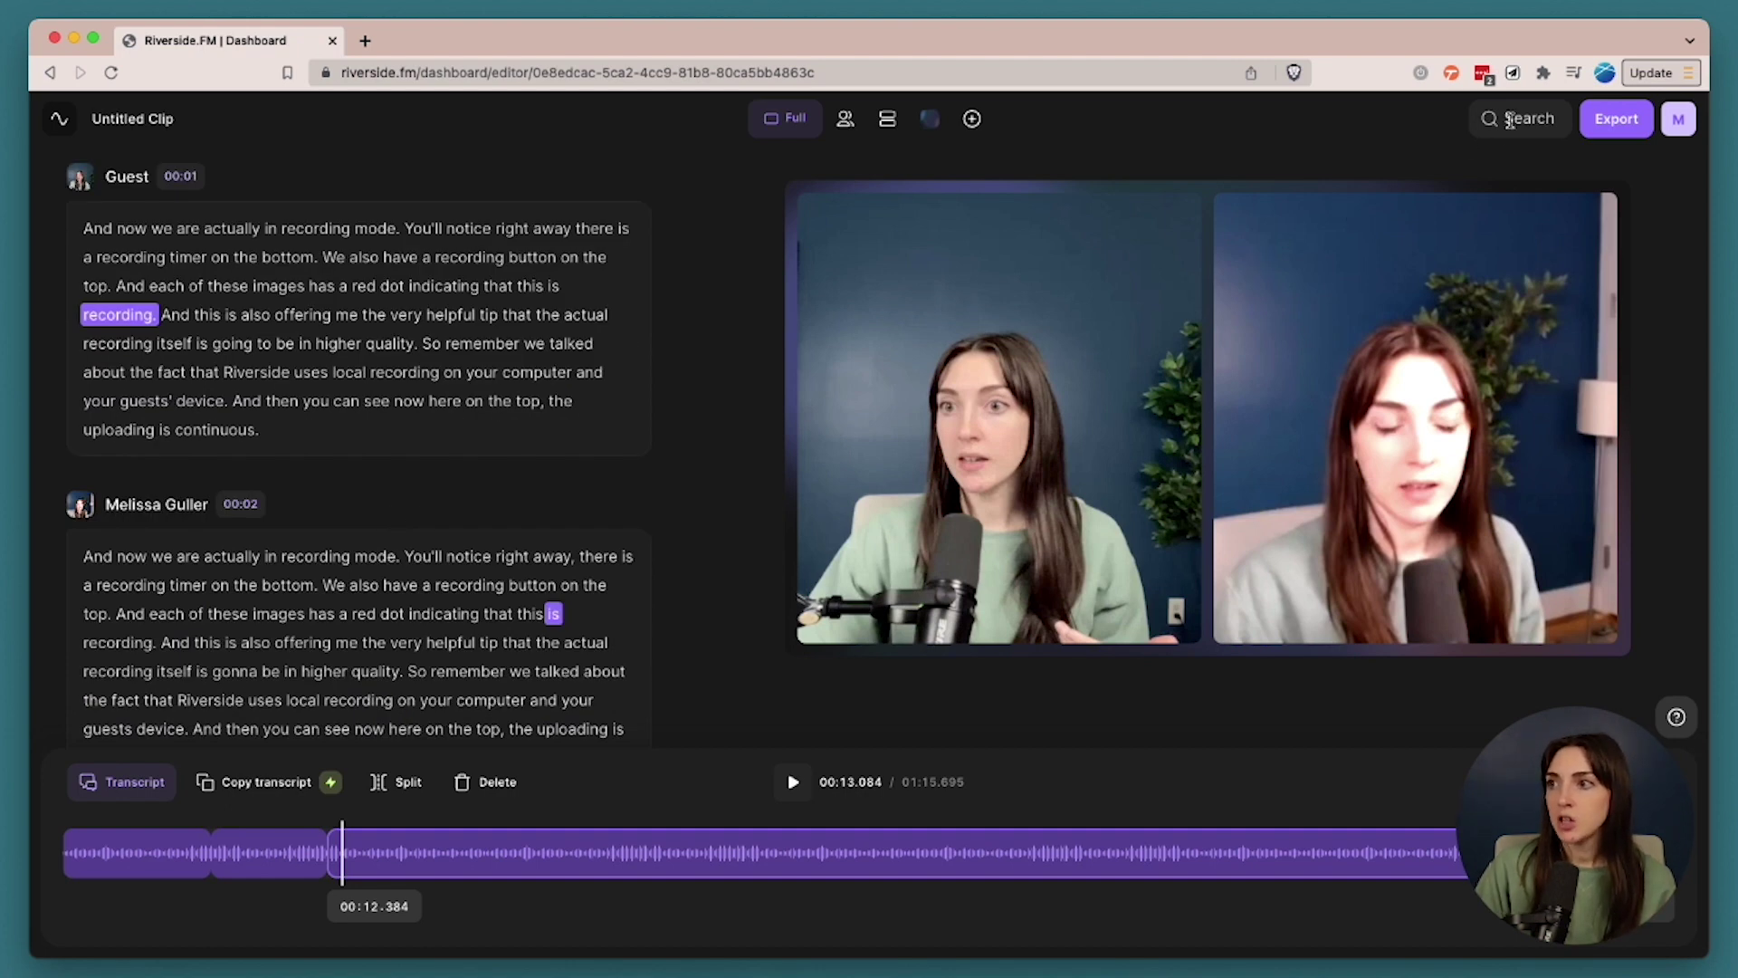
left_click(1508, 120)
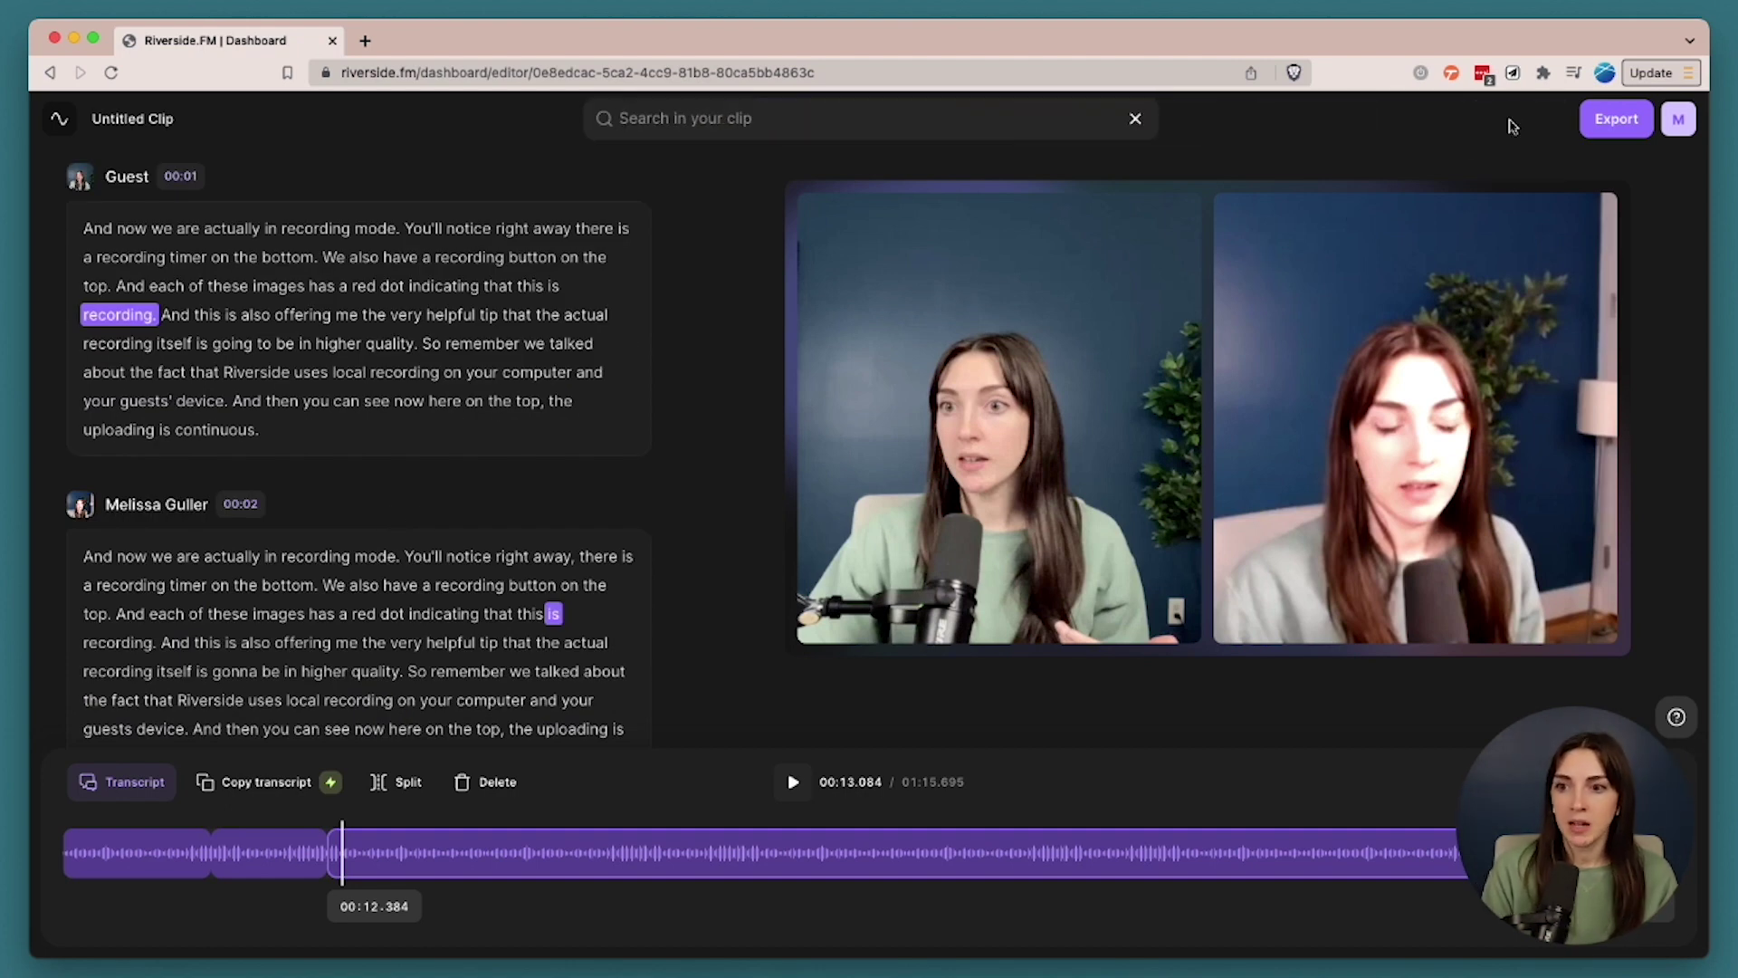
type("mute")
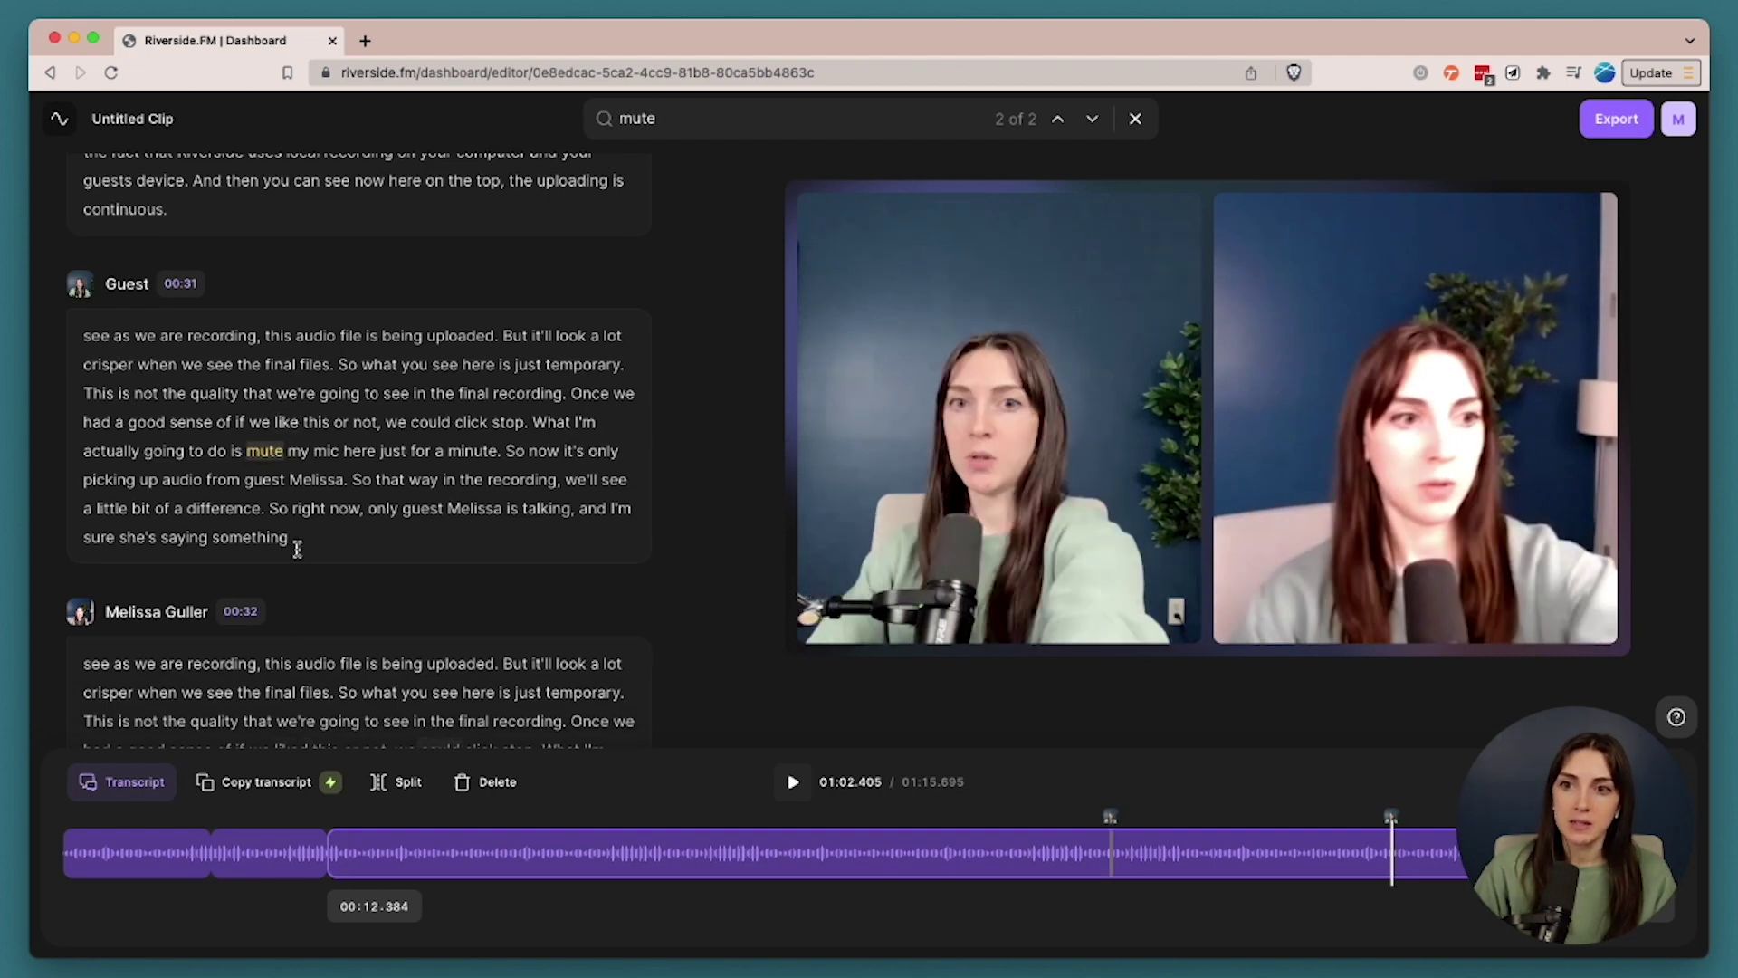
left_click_drag(254, 450, 391, 556)
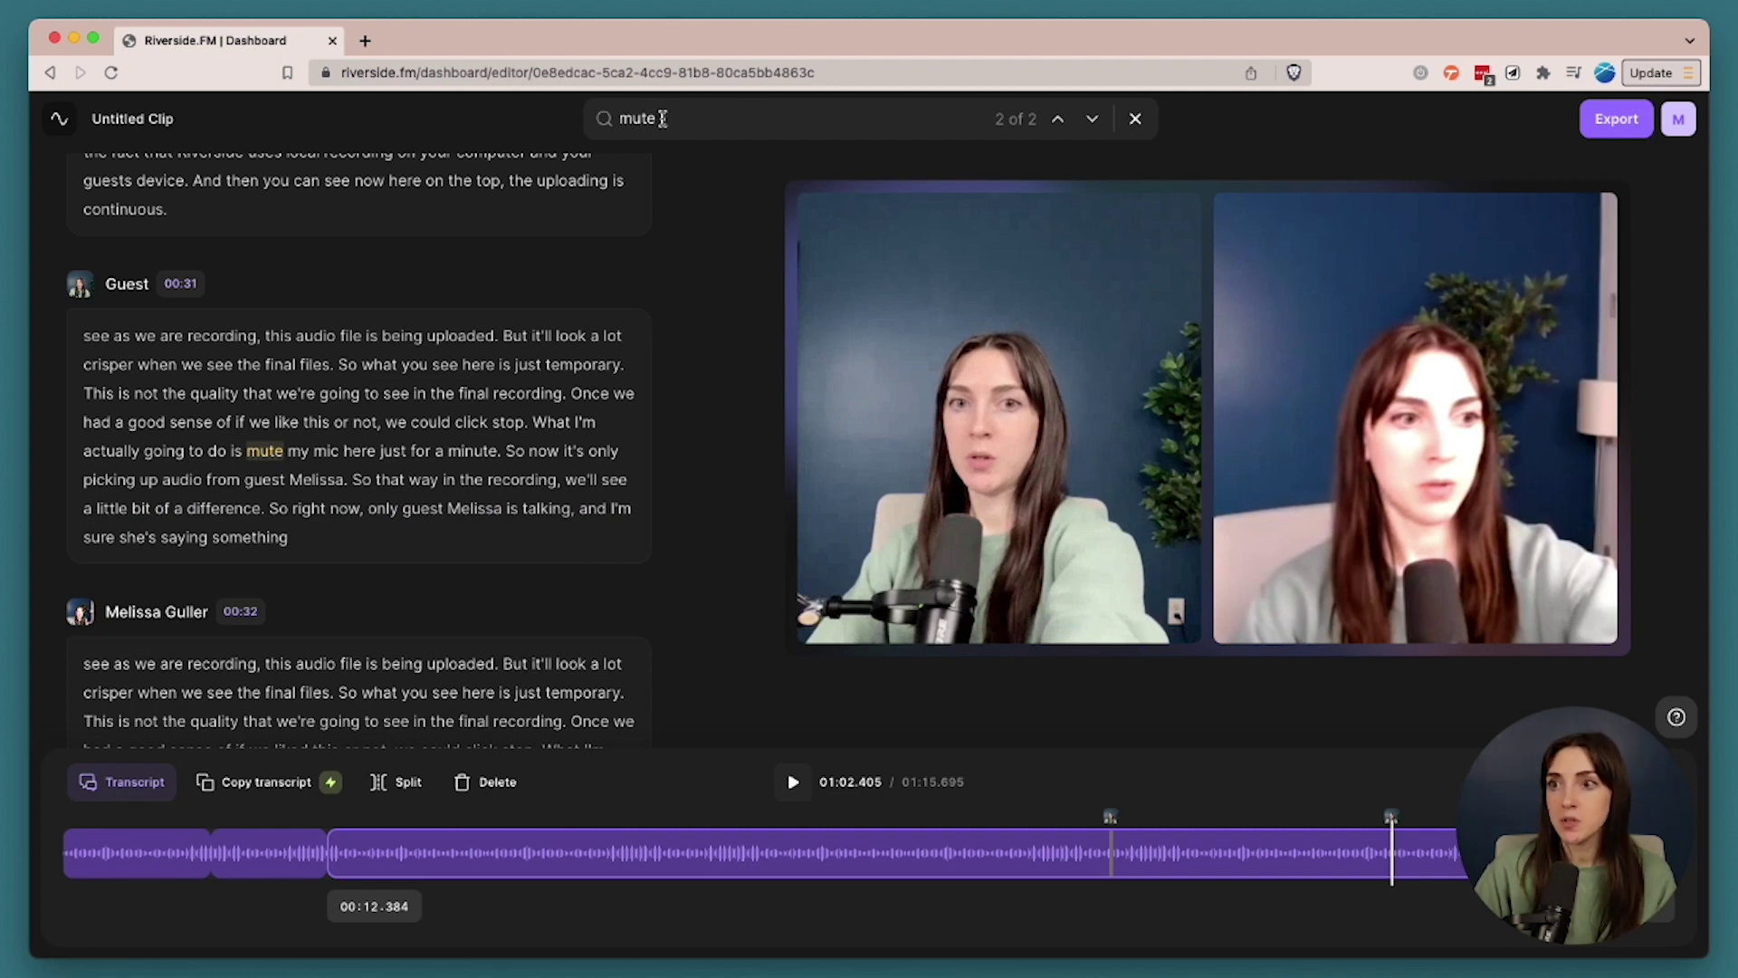
left_click(1135, 119)
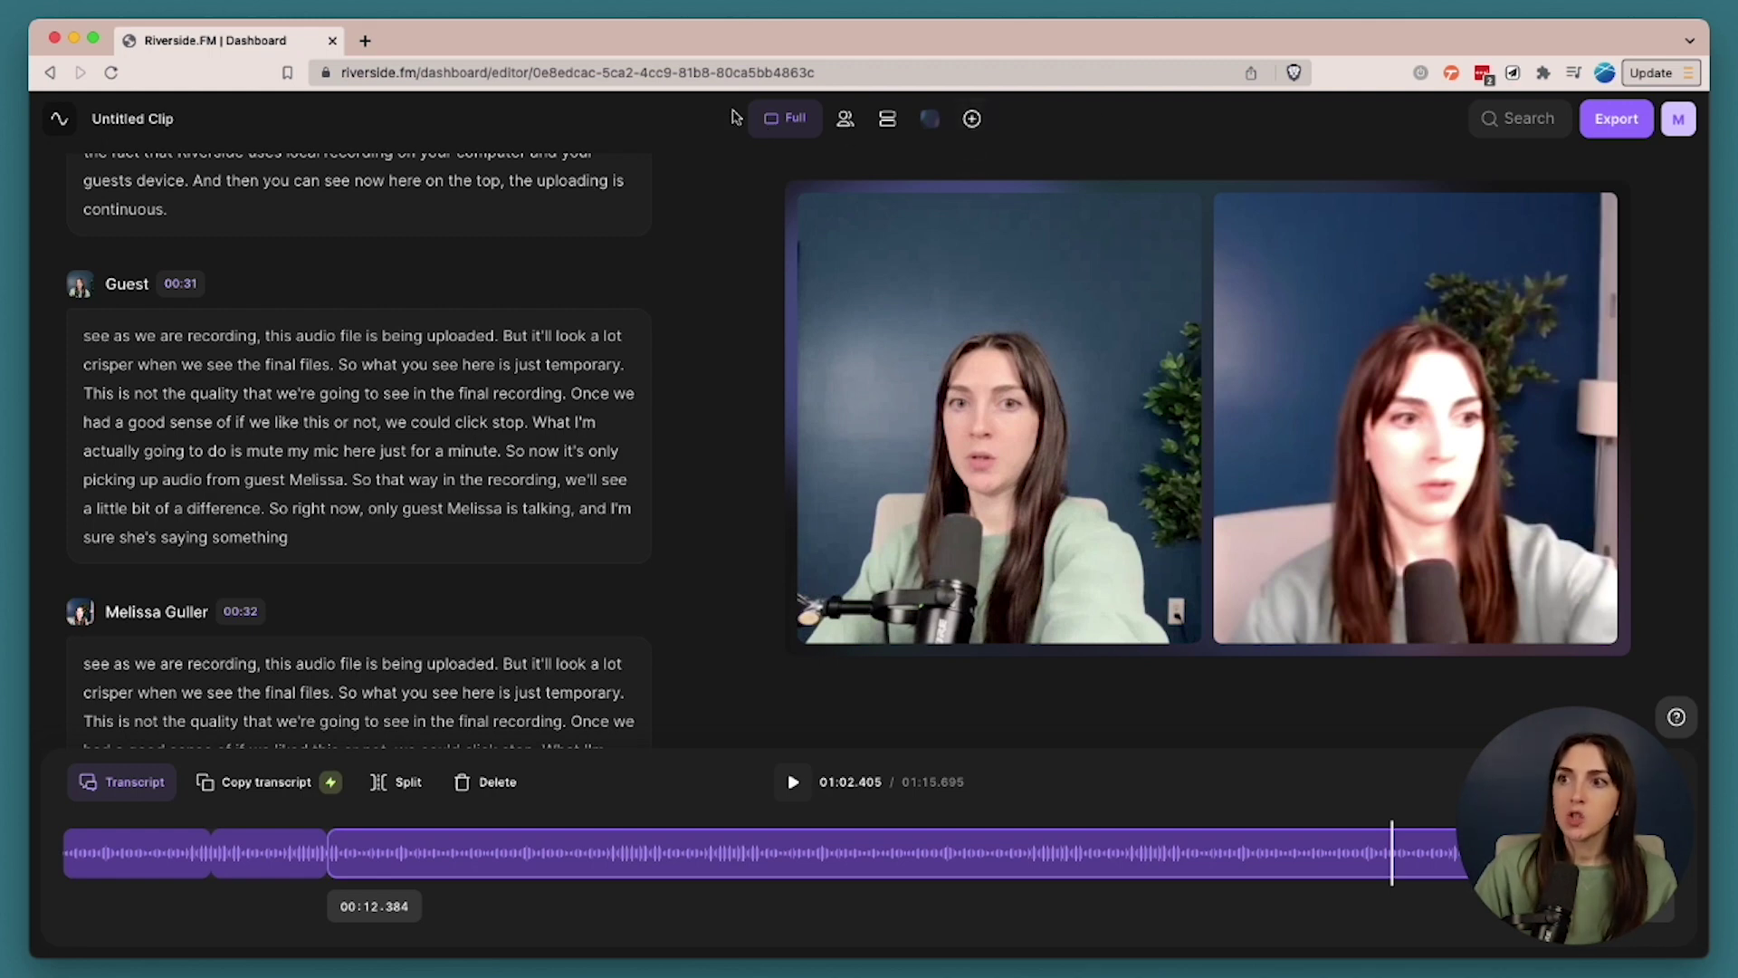
Preview the clip at square 1:1 size, then at vertical 9:16 Story size
left_click(790, 131)
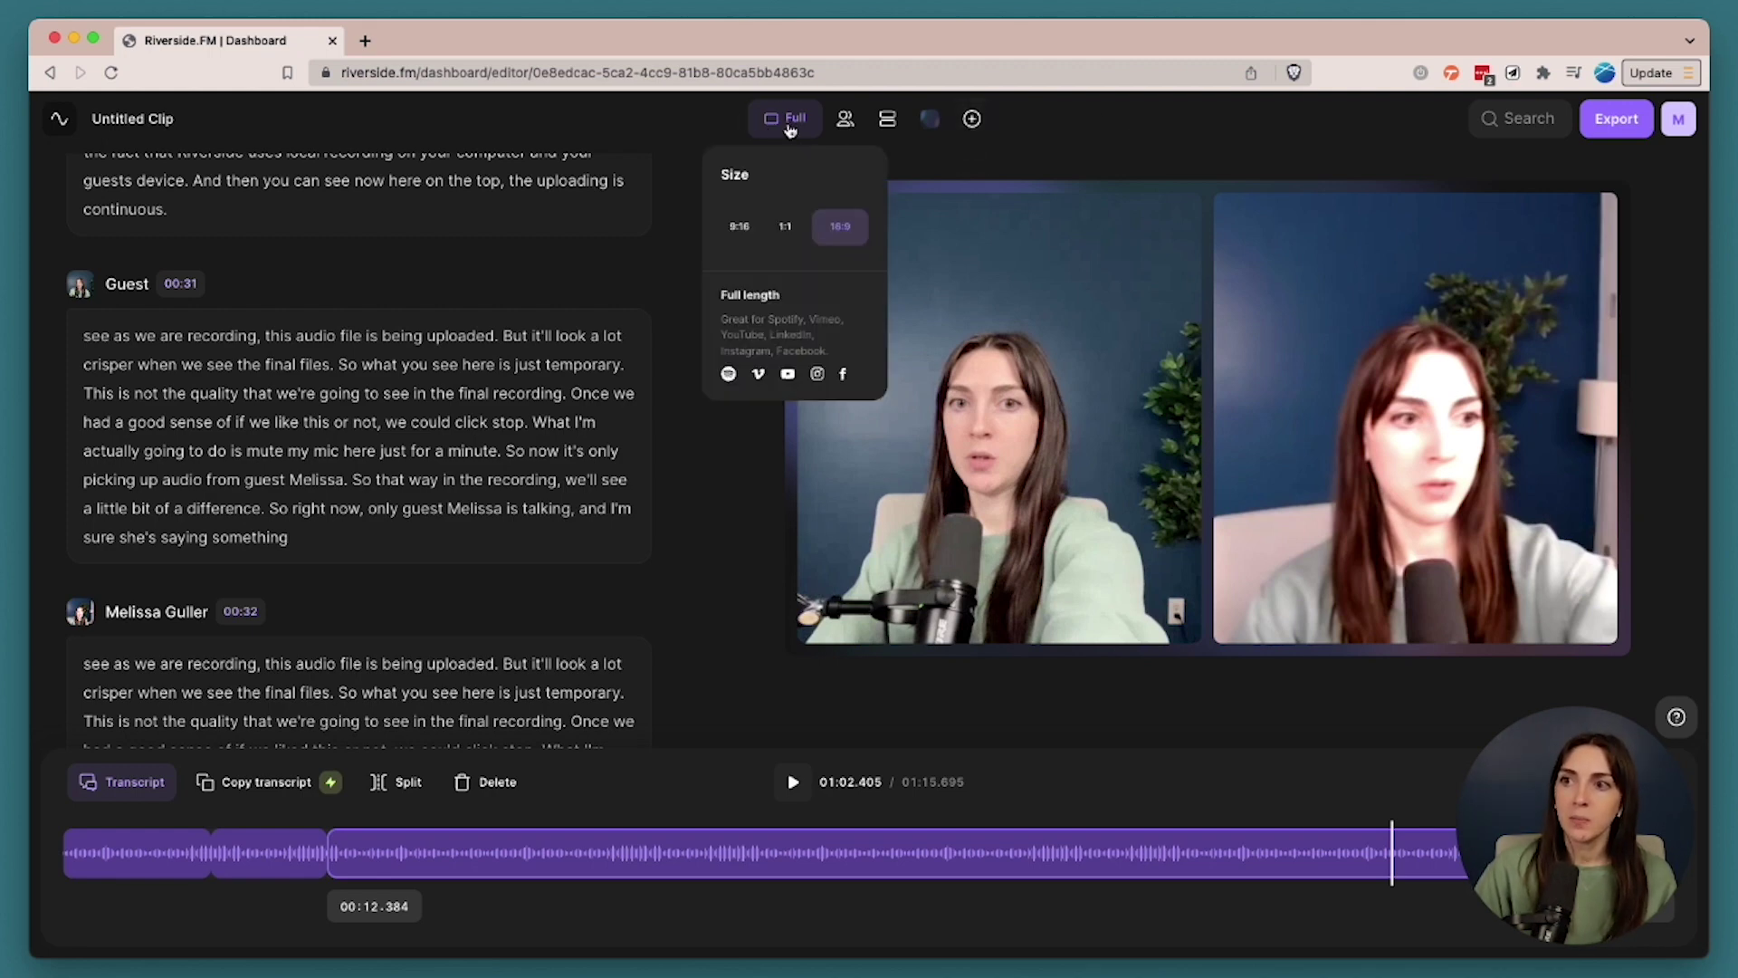
left_click(786, 228)
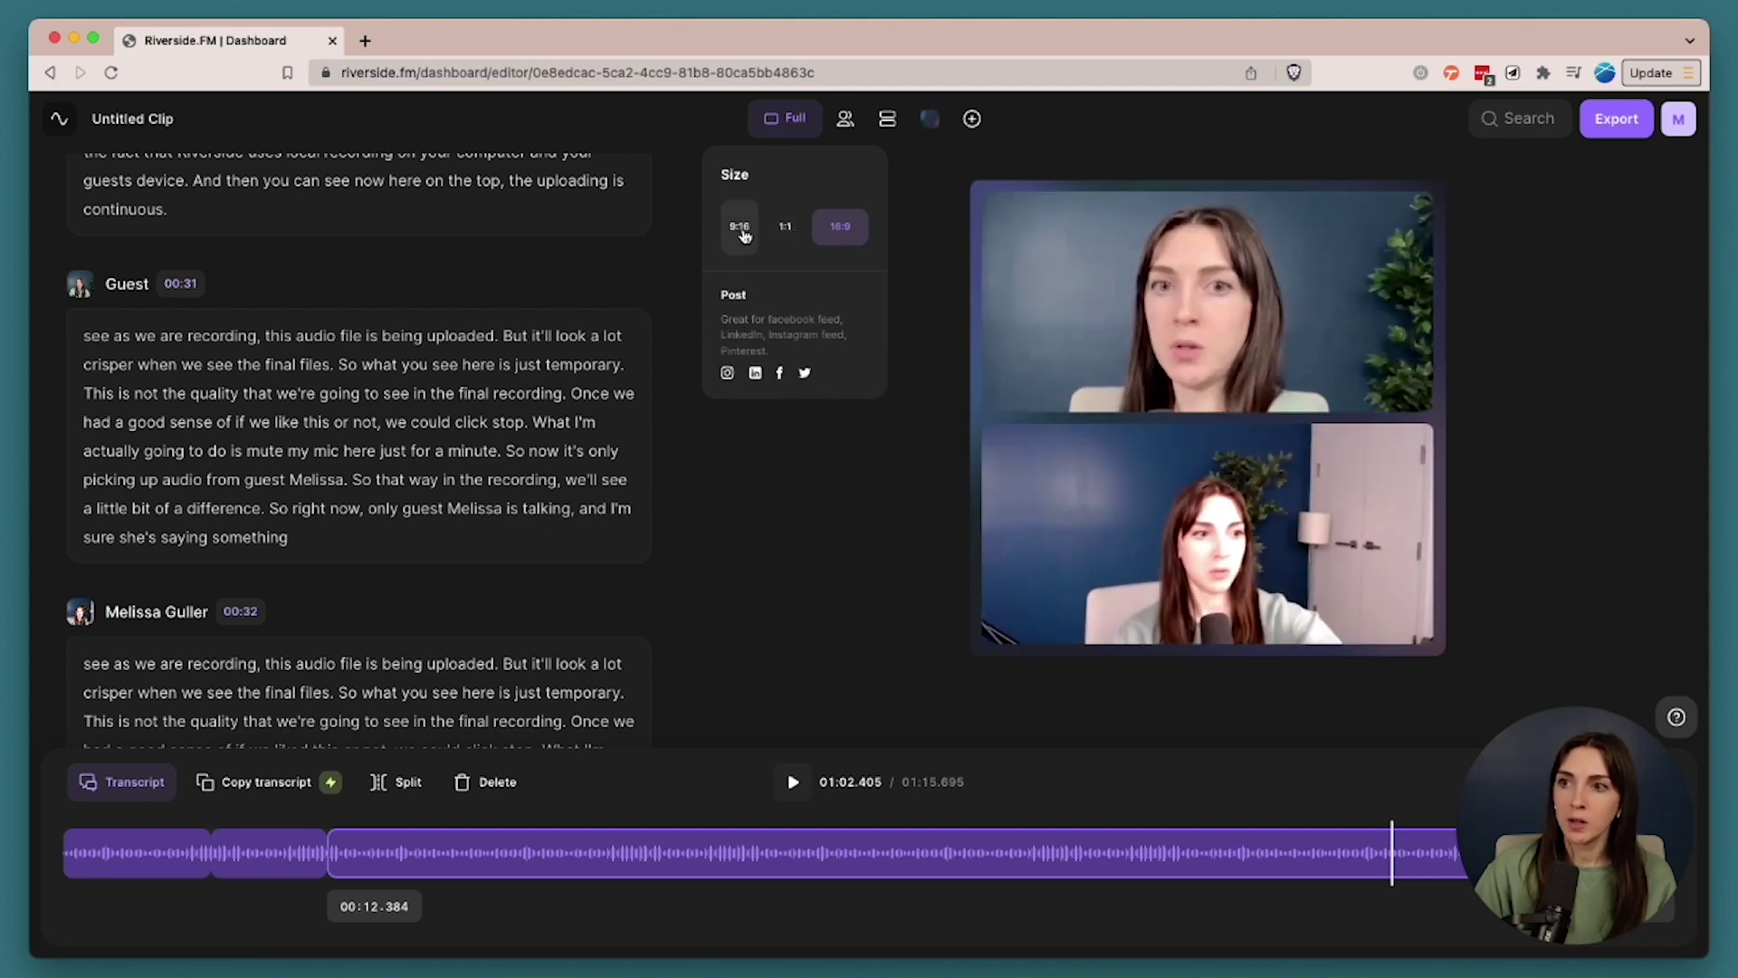
left_click(742, 232)
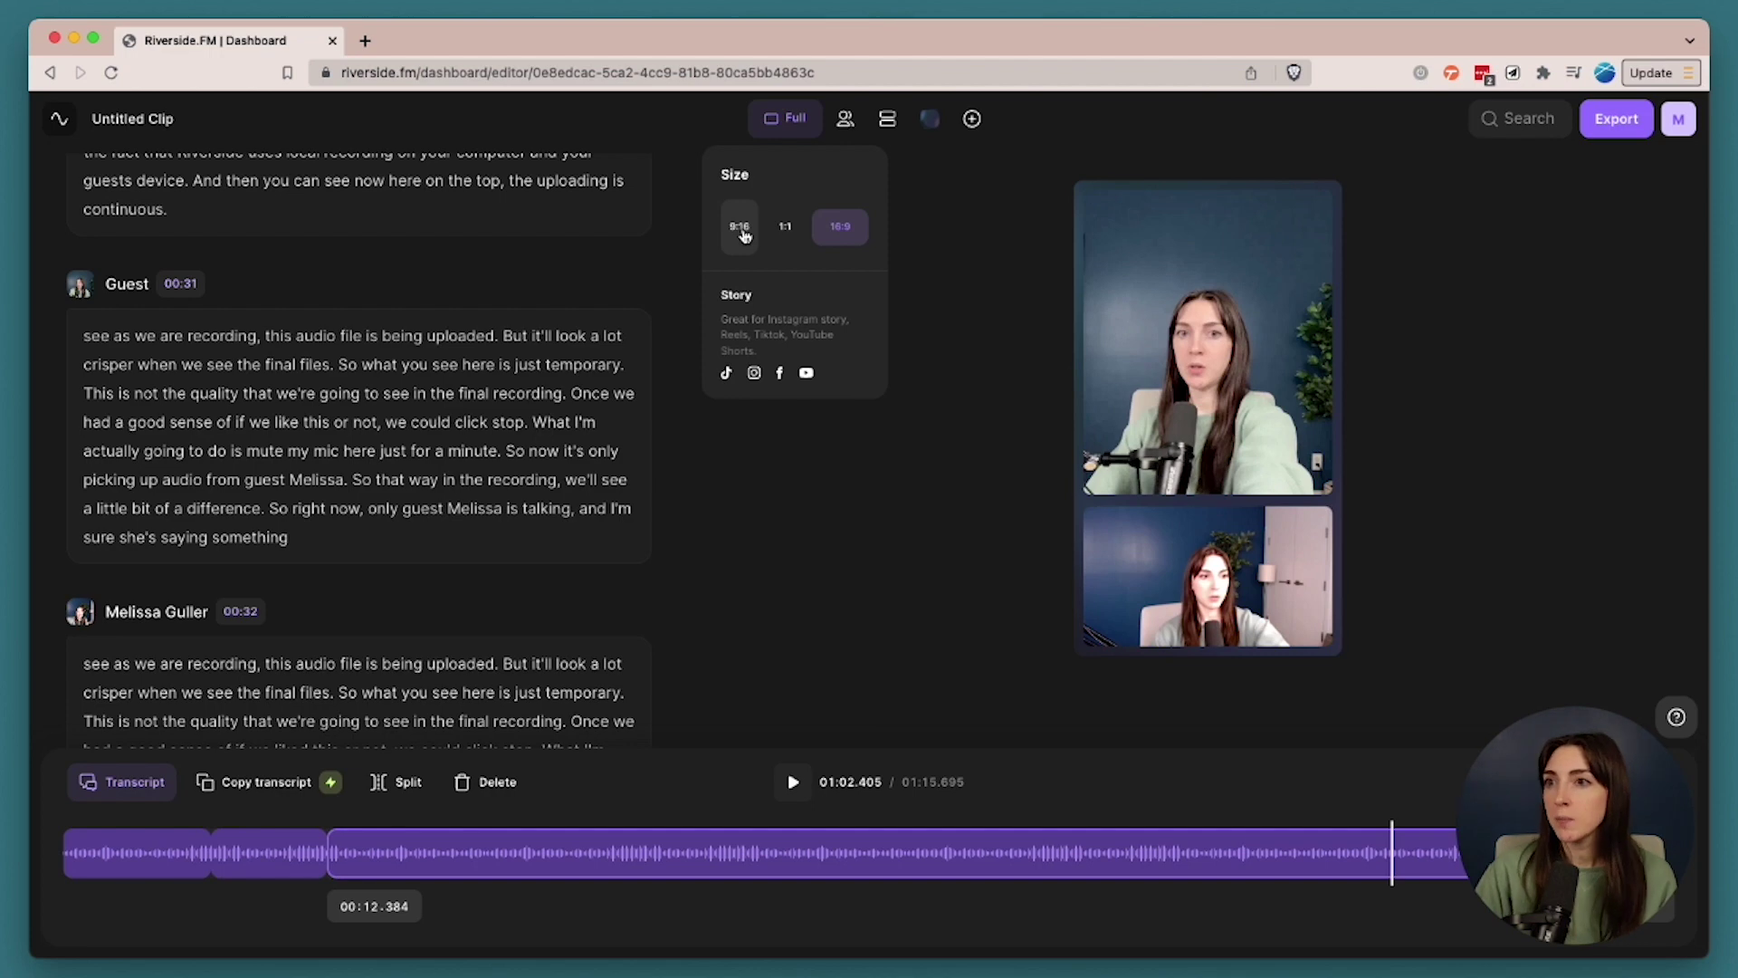
Remove the Guest track and restore it, keeping both speakers side by side in the clip
left_click(845, 119)
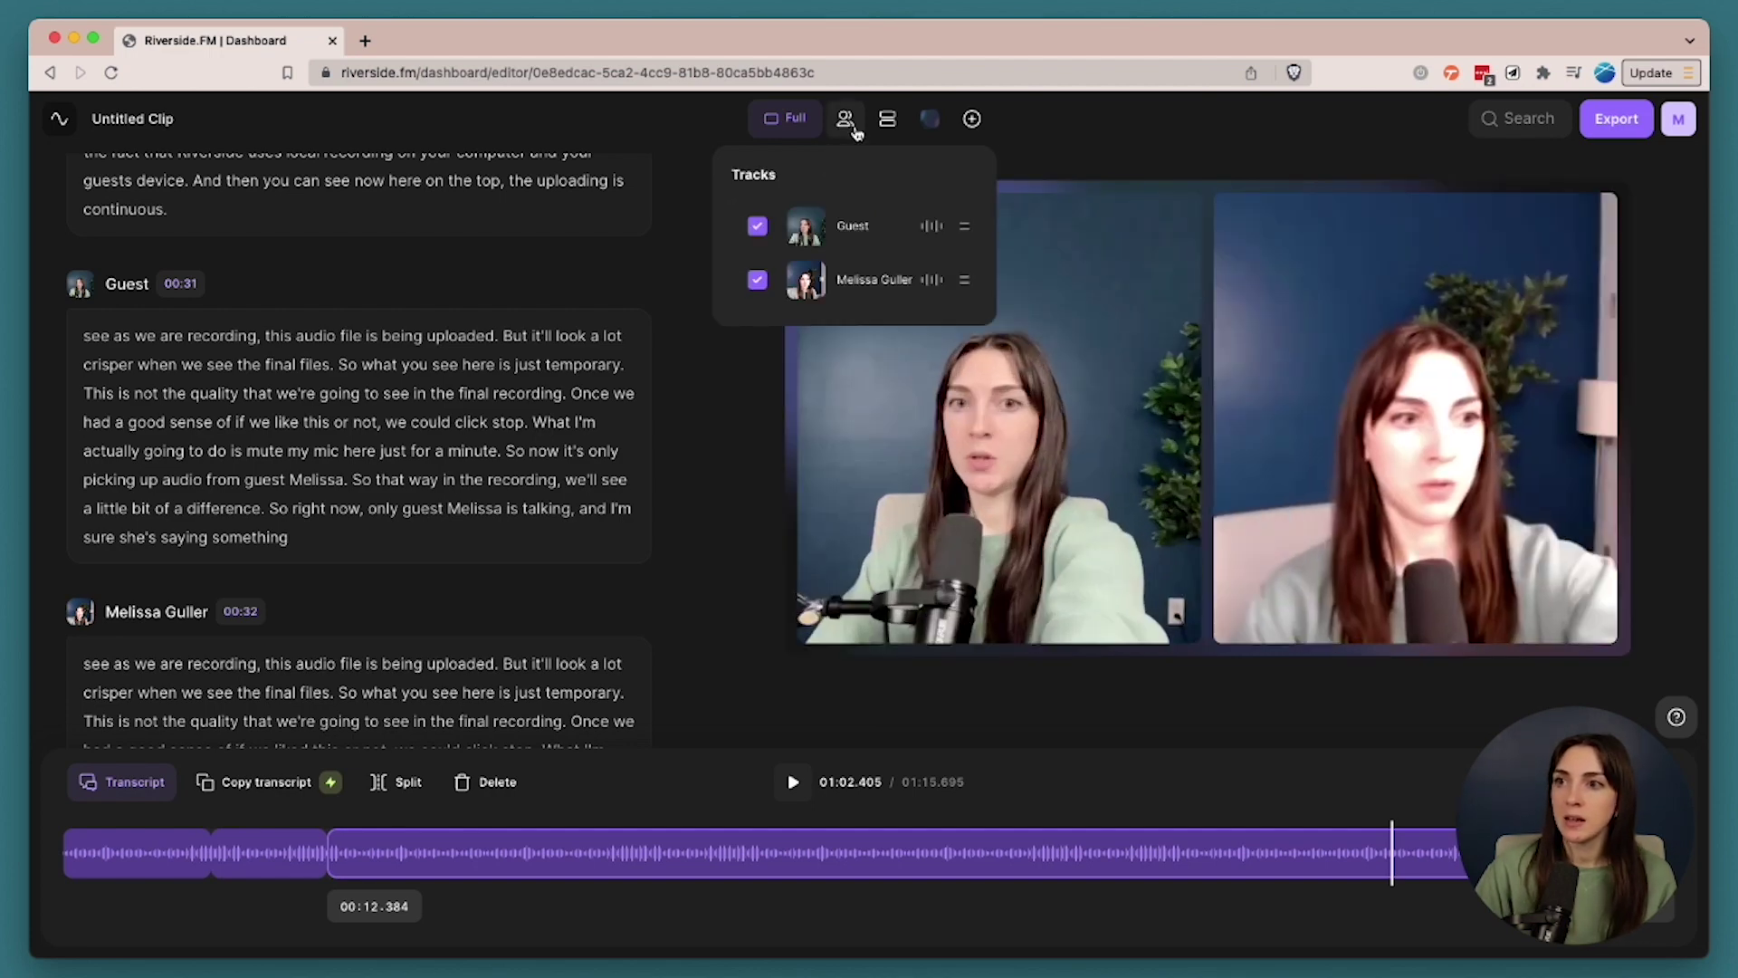
left_click(758, 225)
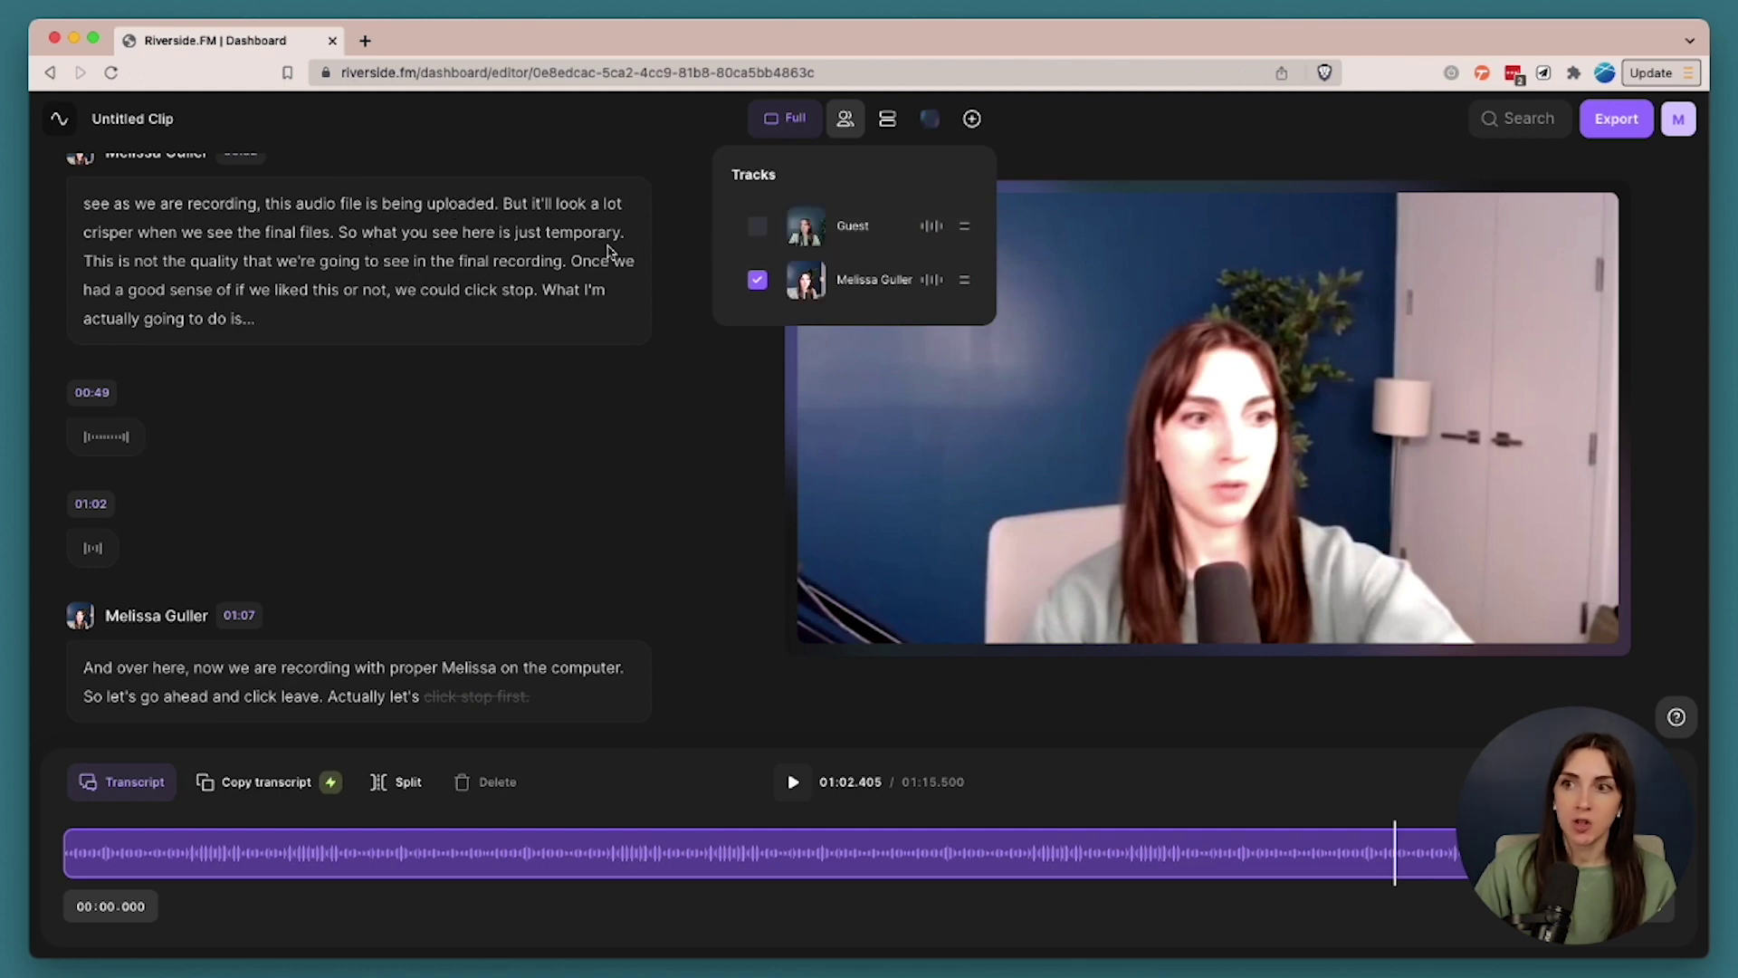
left_click(757, 226)
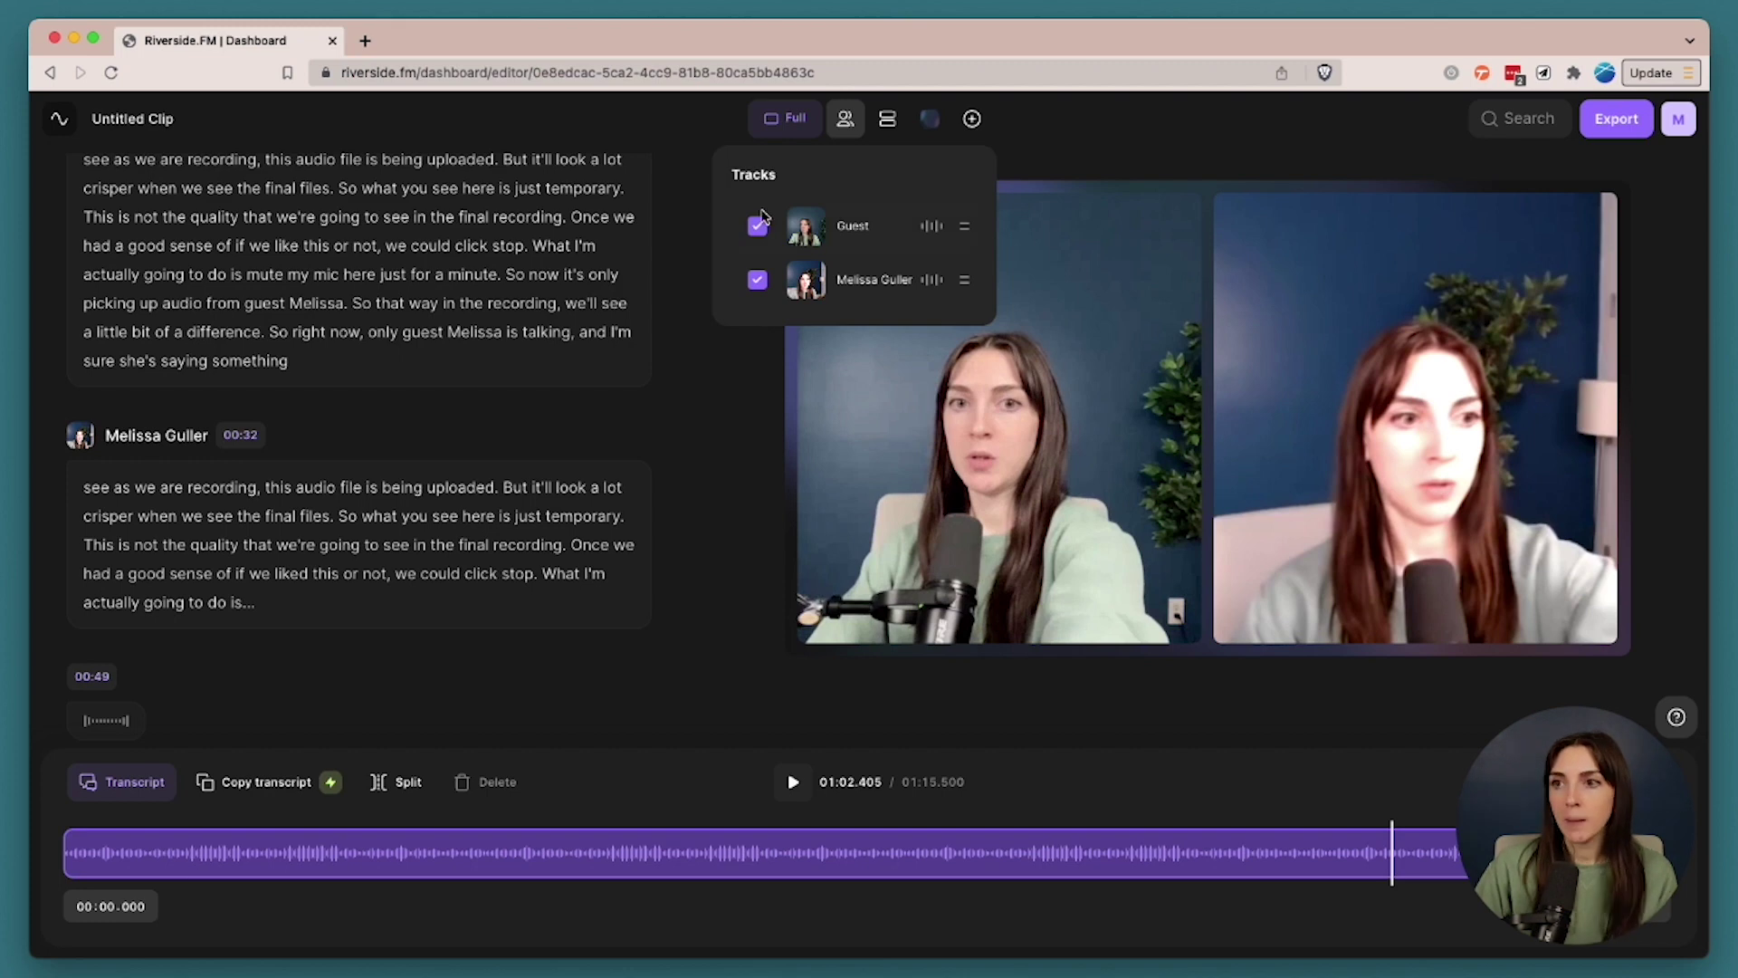
left_click(724, 494)
left_click(888, 118)
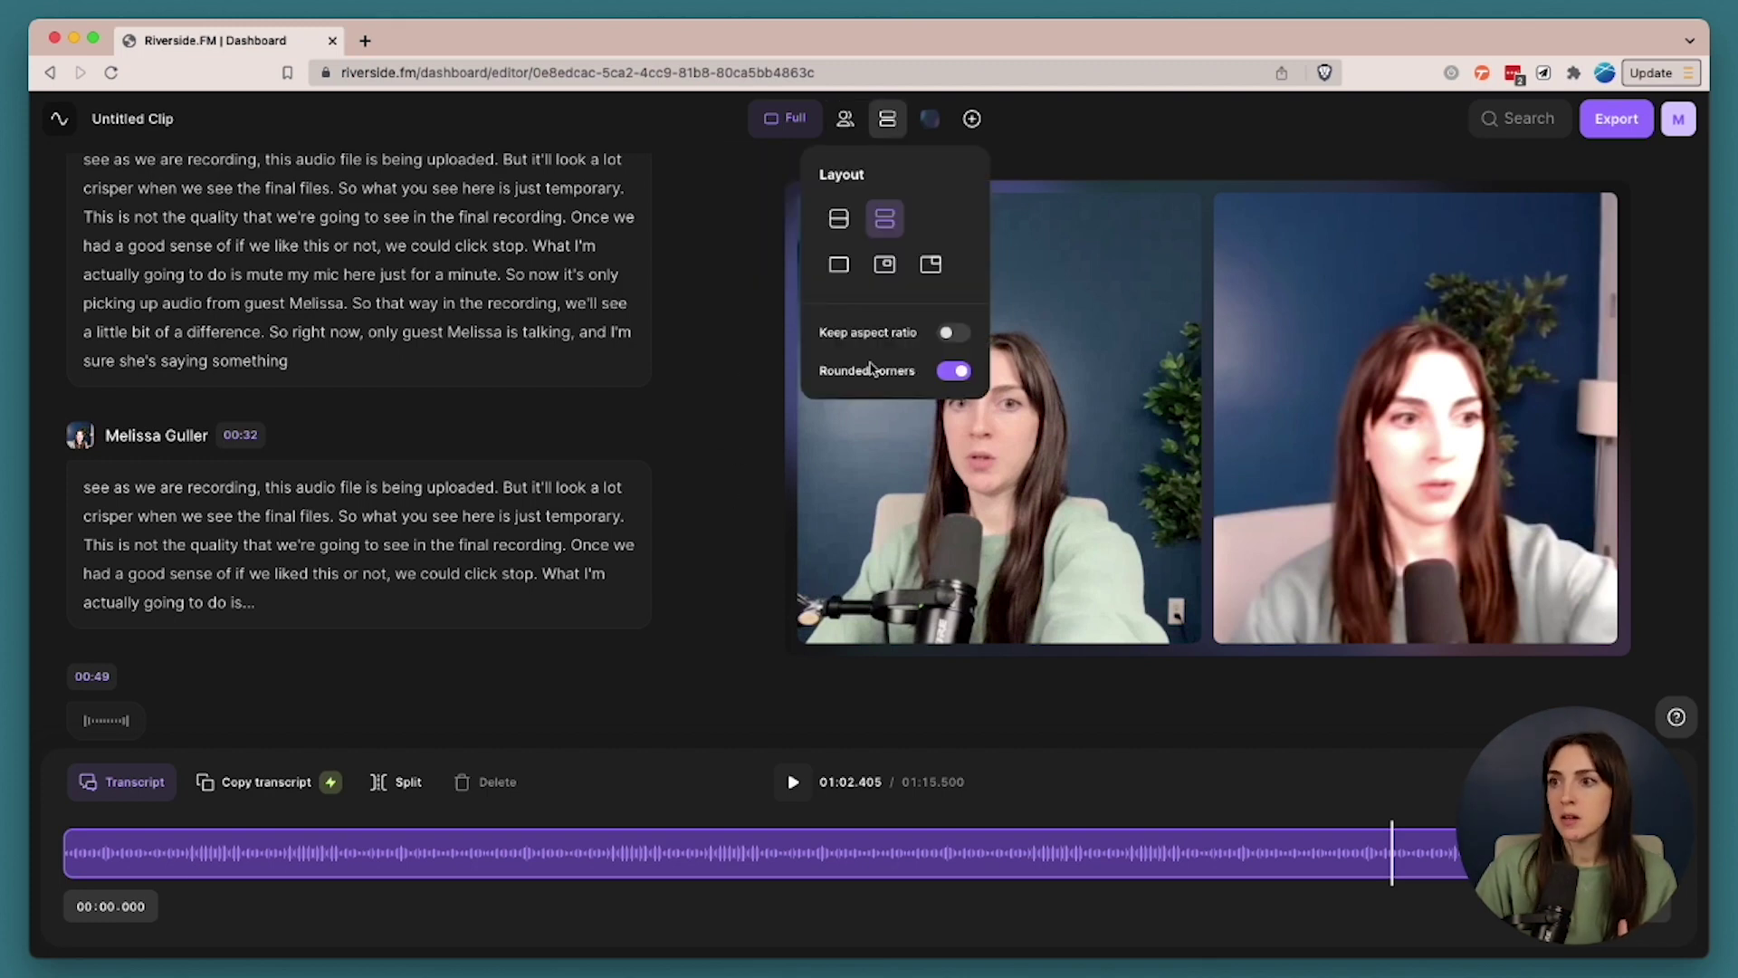
Turn off rounded corners on the videos and apply the rainbow gradient background
left_click(839, 228)
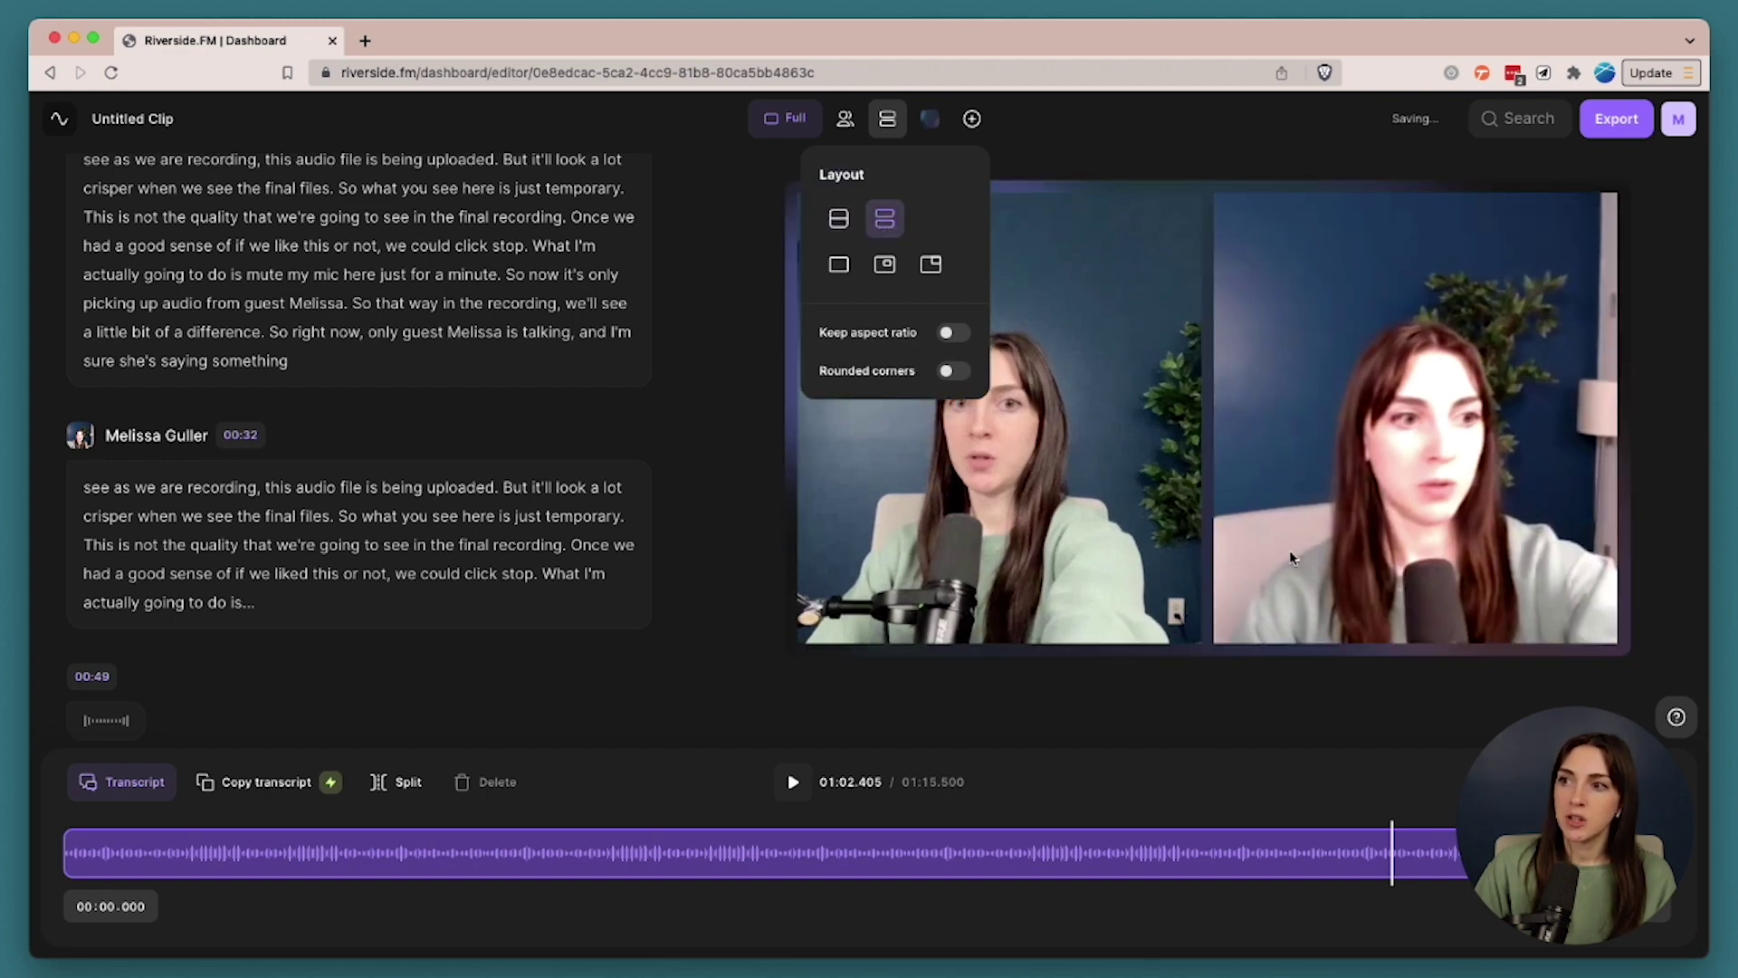
left_click(929, 119)
left_click(957, 284)
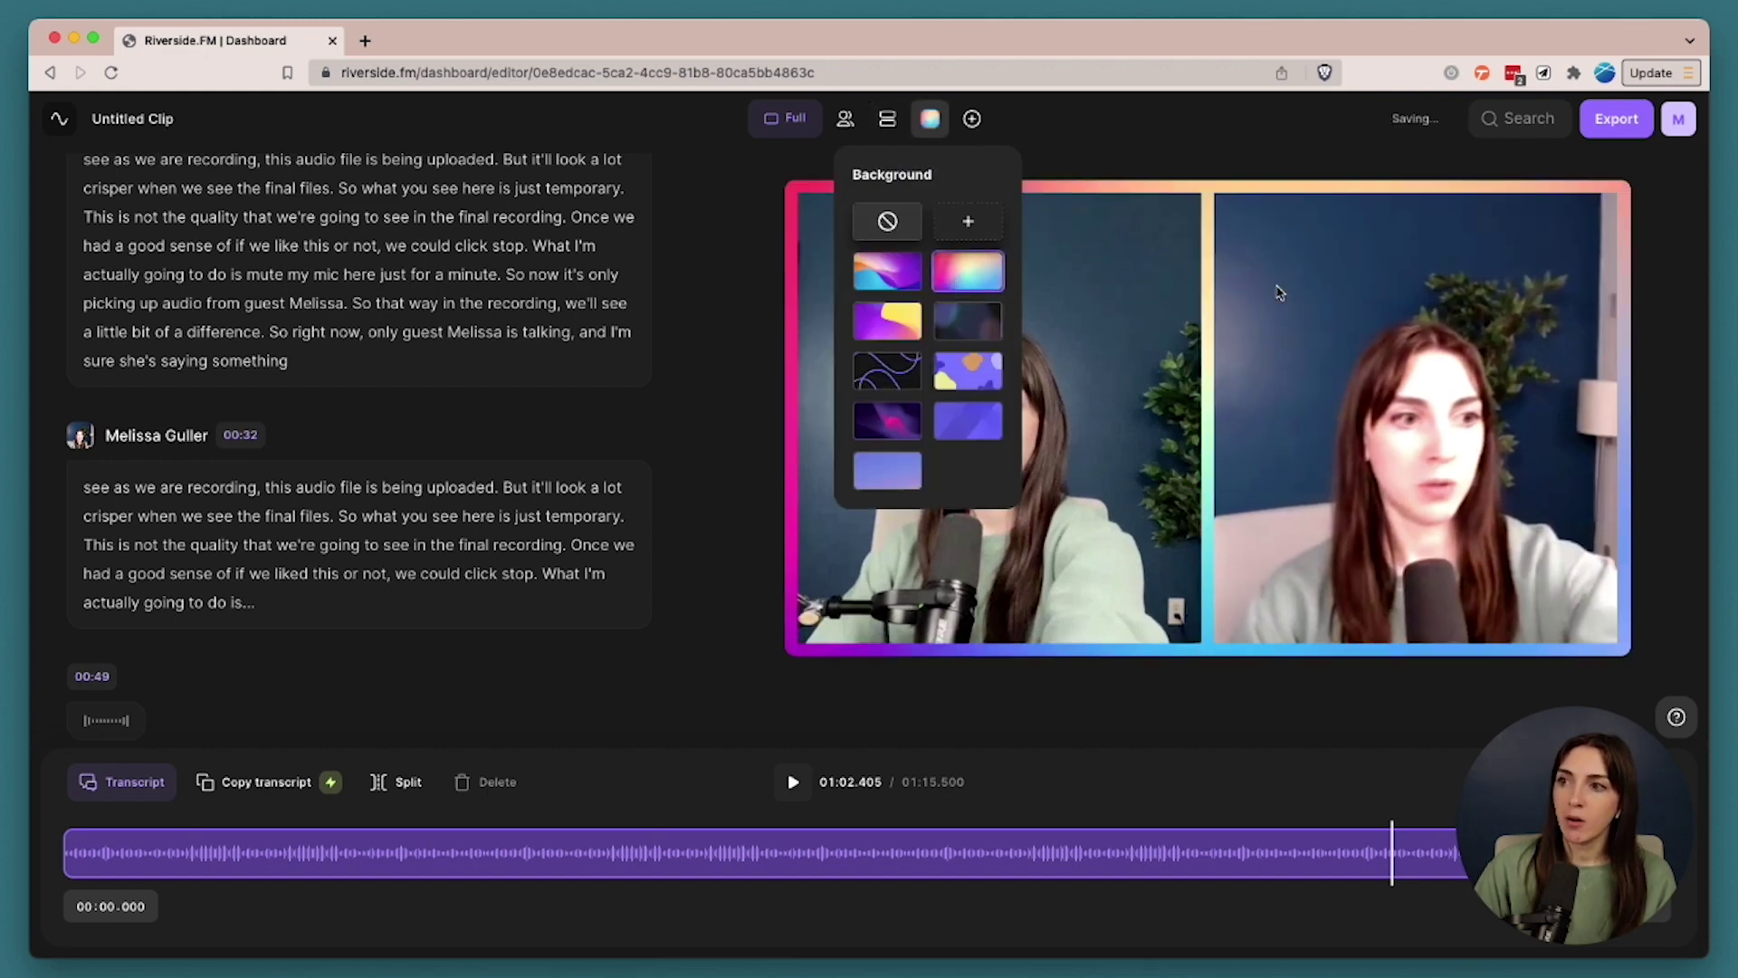
left_click(887, 119)
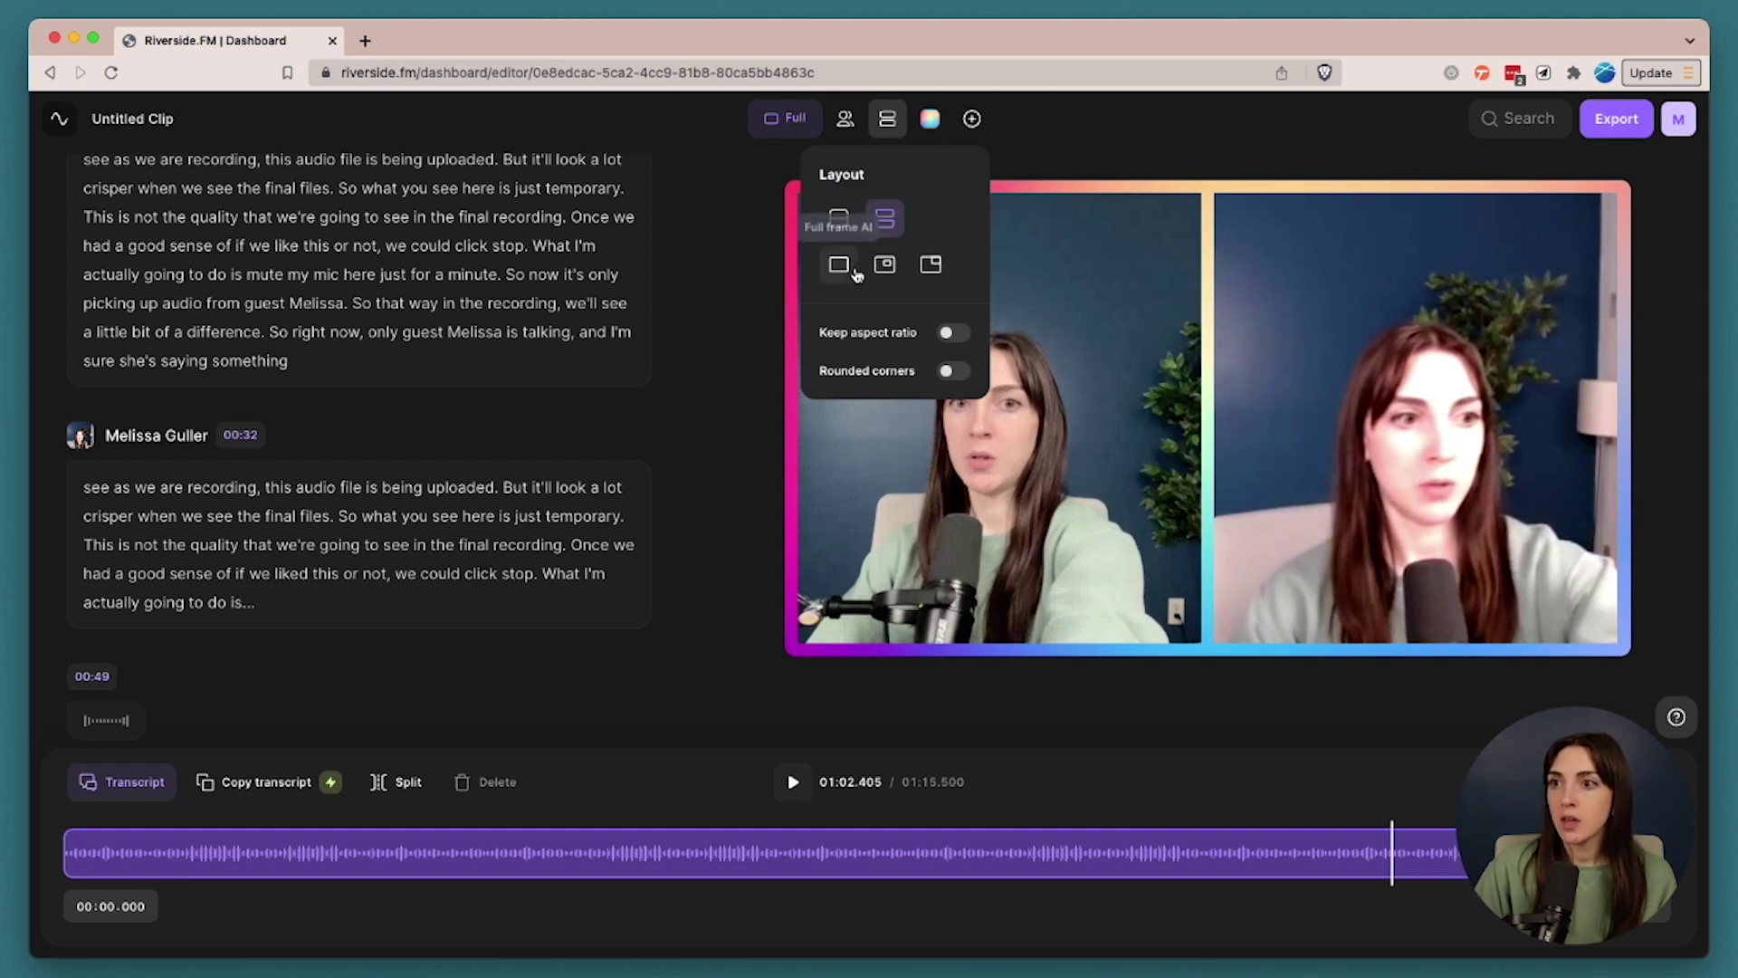
Compare the full-frame AI, picture-in-picture and side-inset layouts, settling on picture-in-picture
left_click(847, 281)
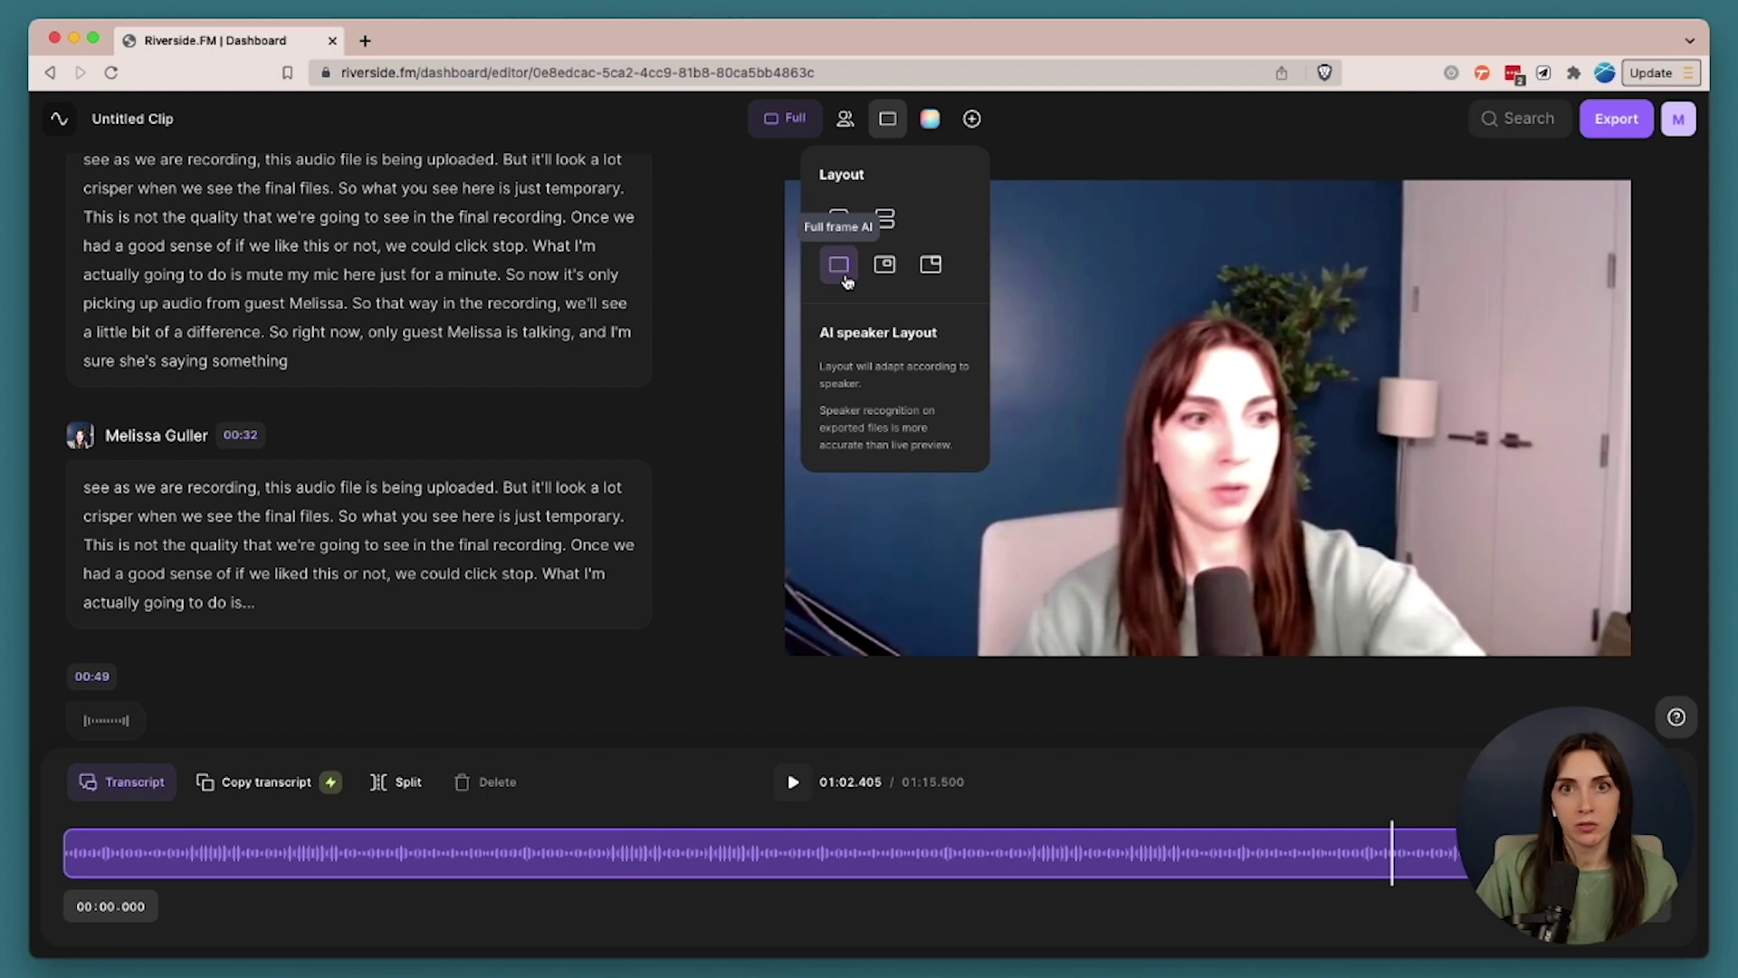
left_click(884, 264)
left_click(931, 264)
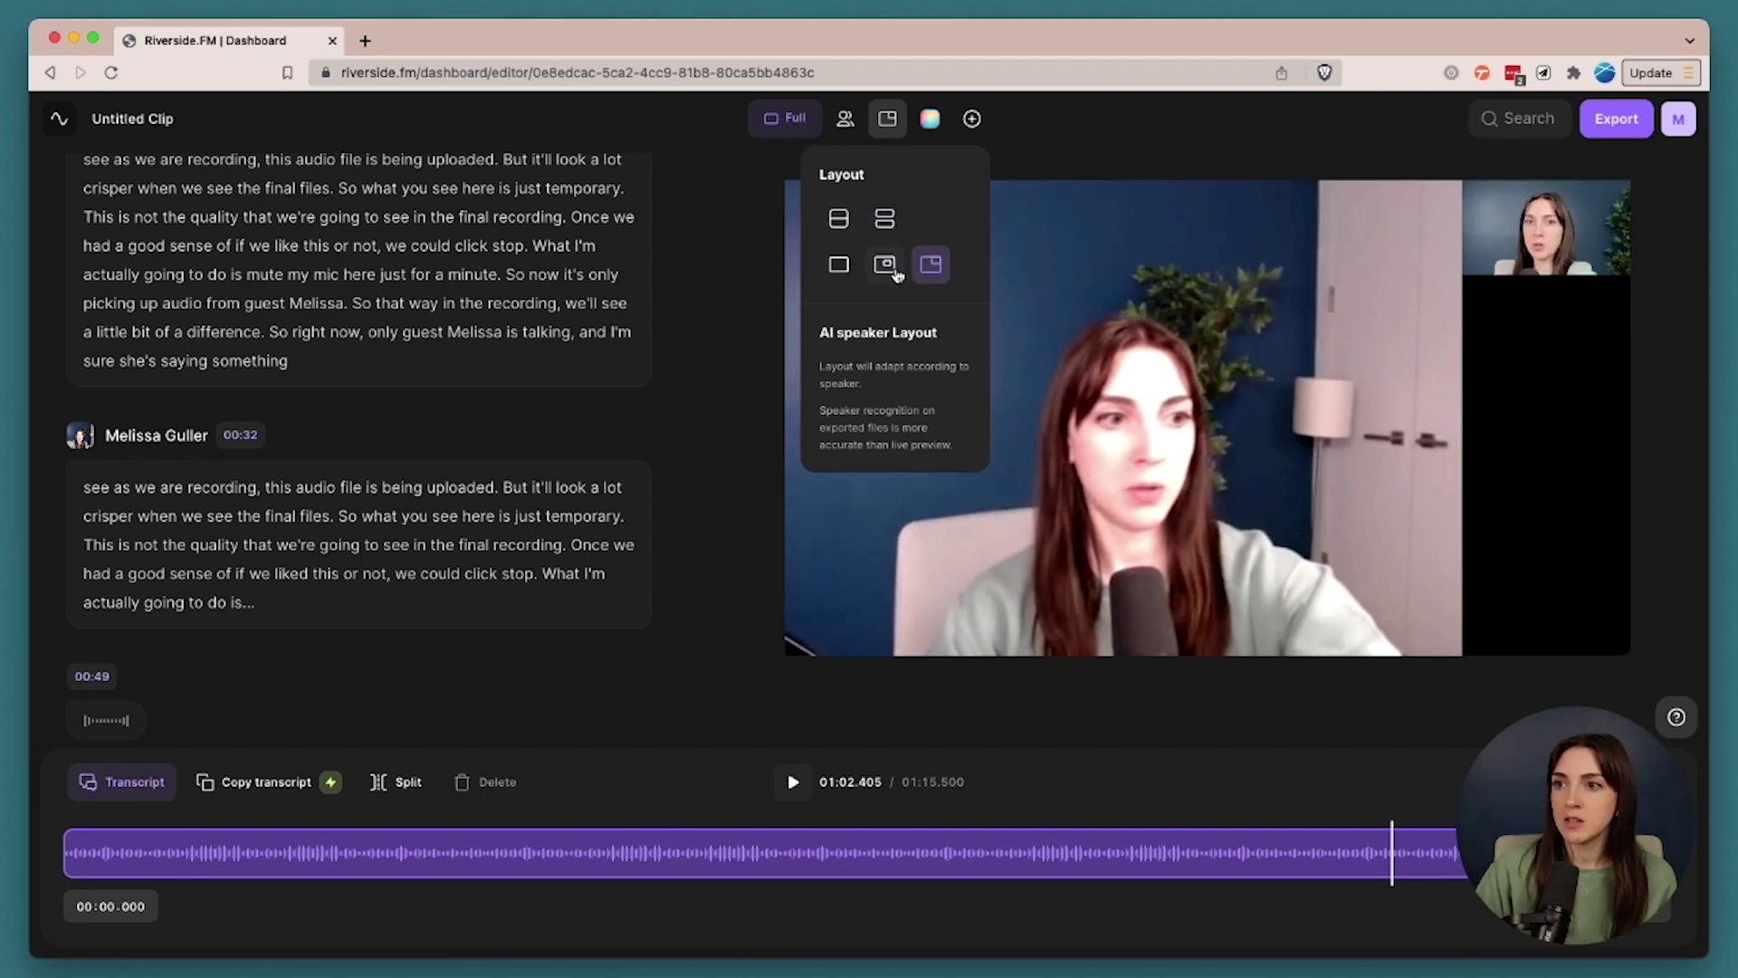
left_click(839, 265)
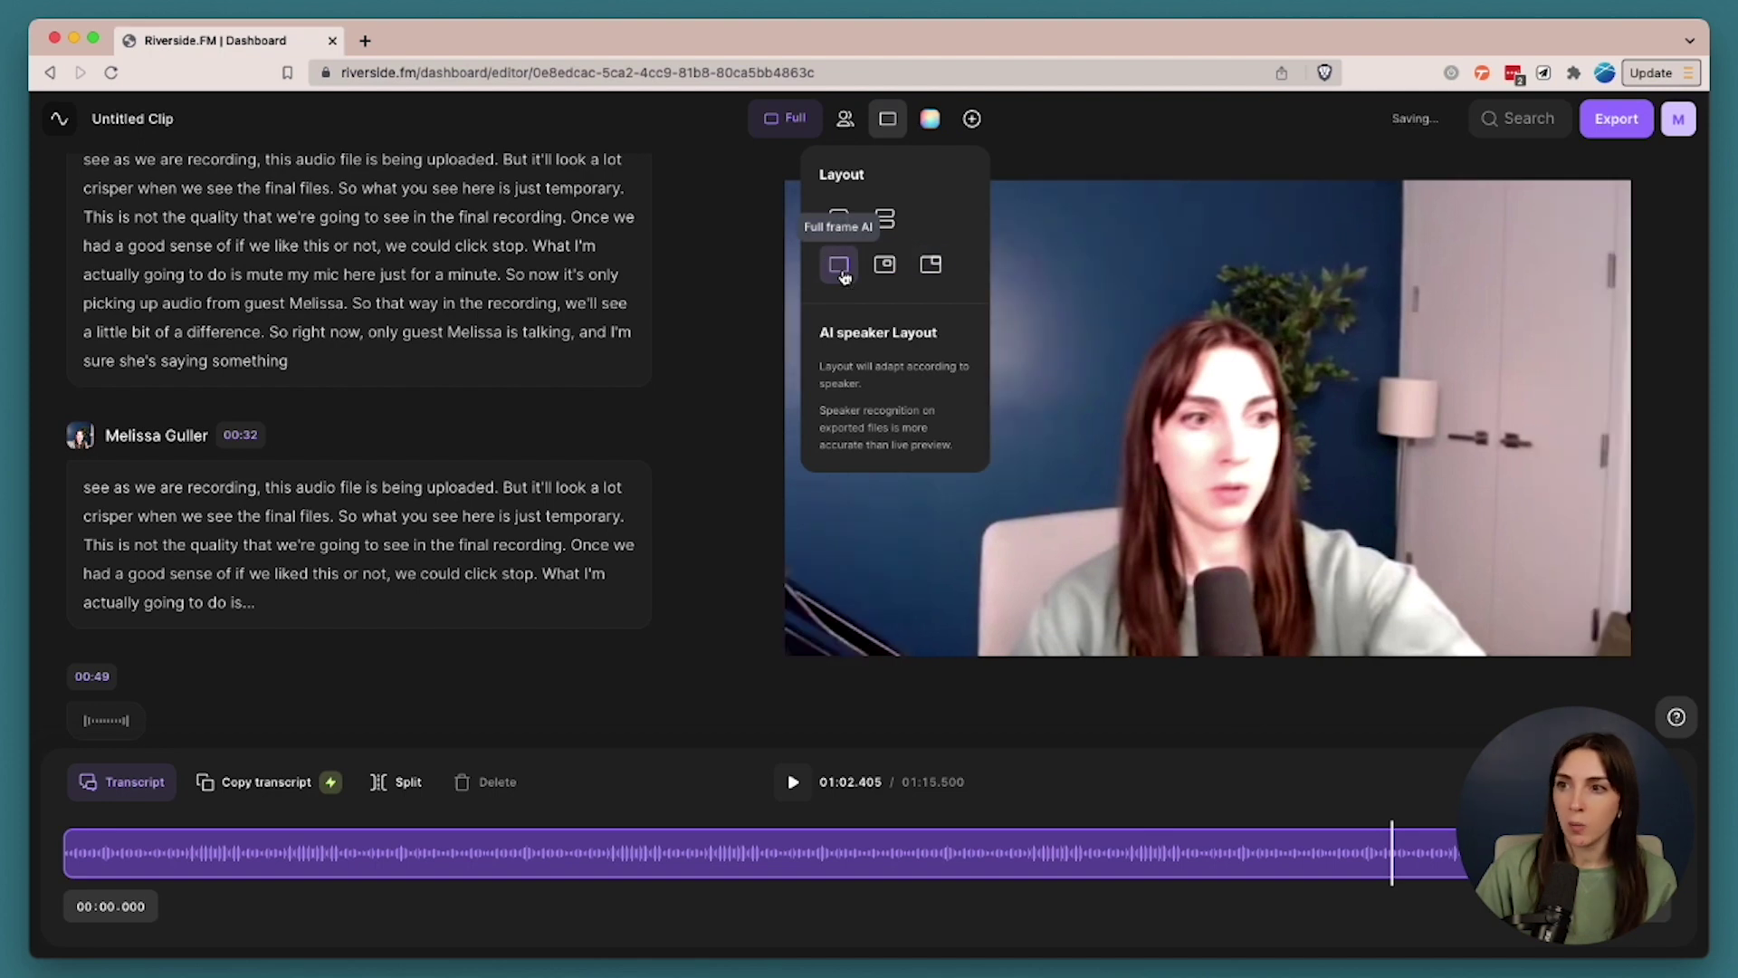
left_click(885, 267)
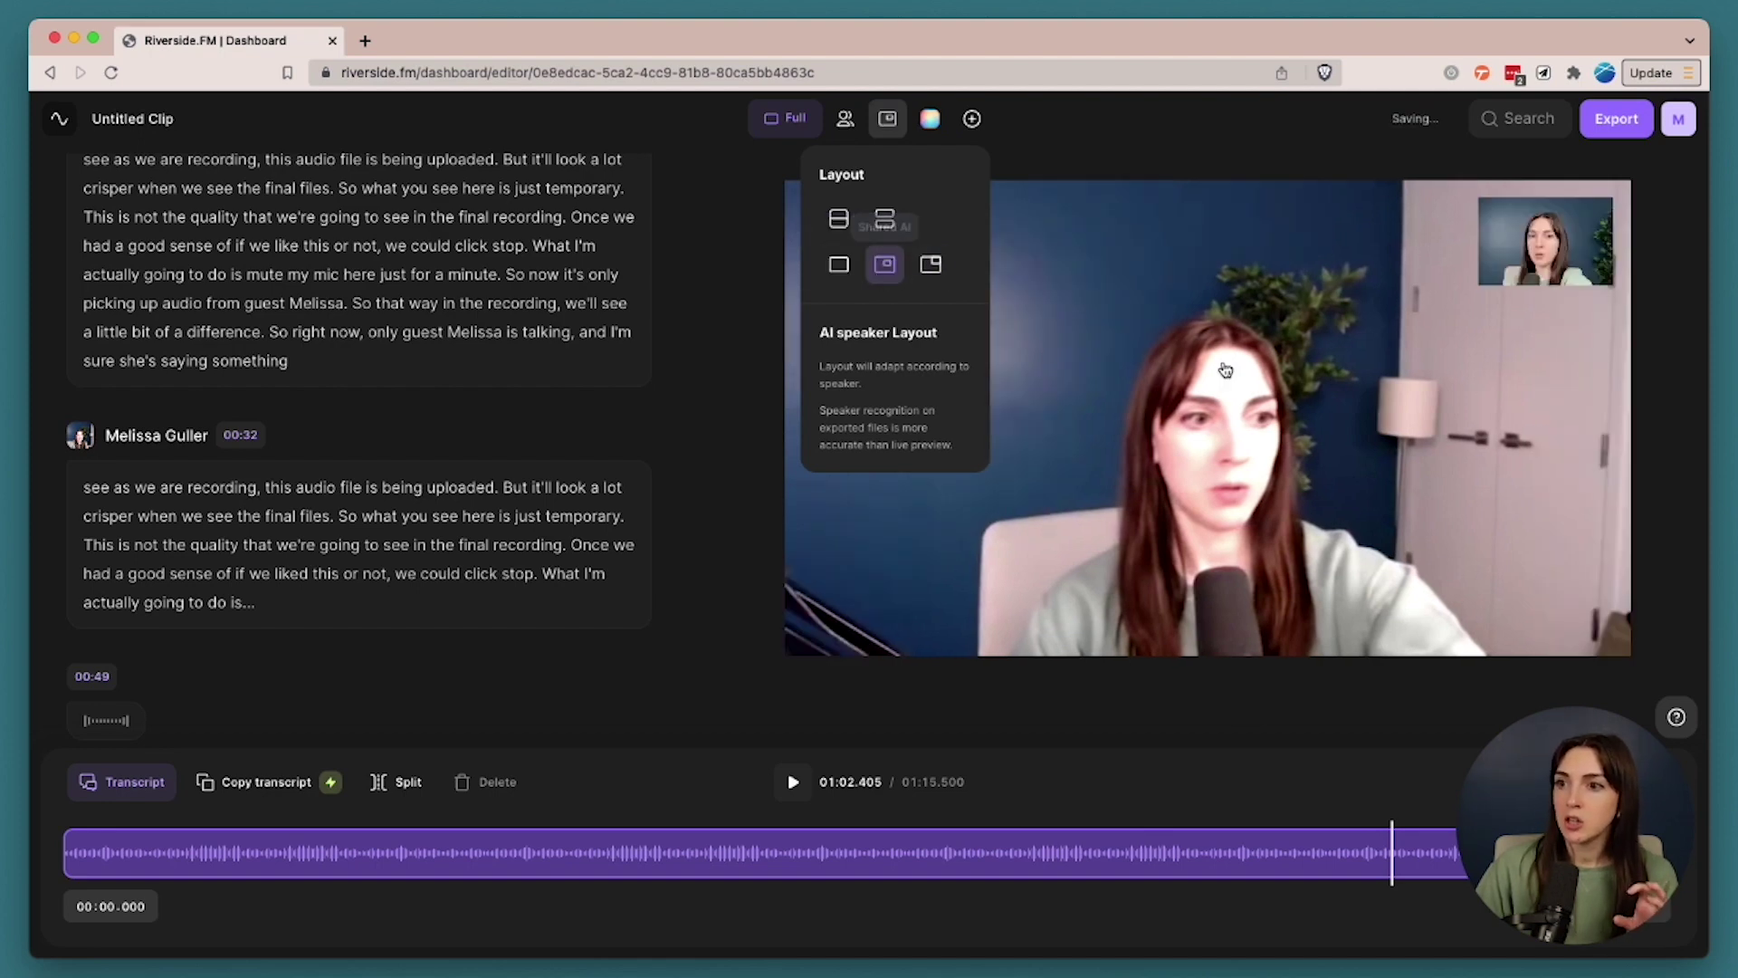
left_click(931, 265)
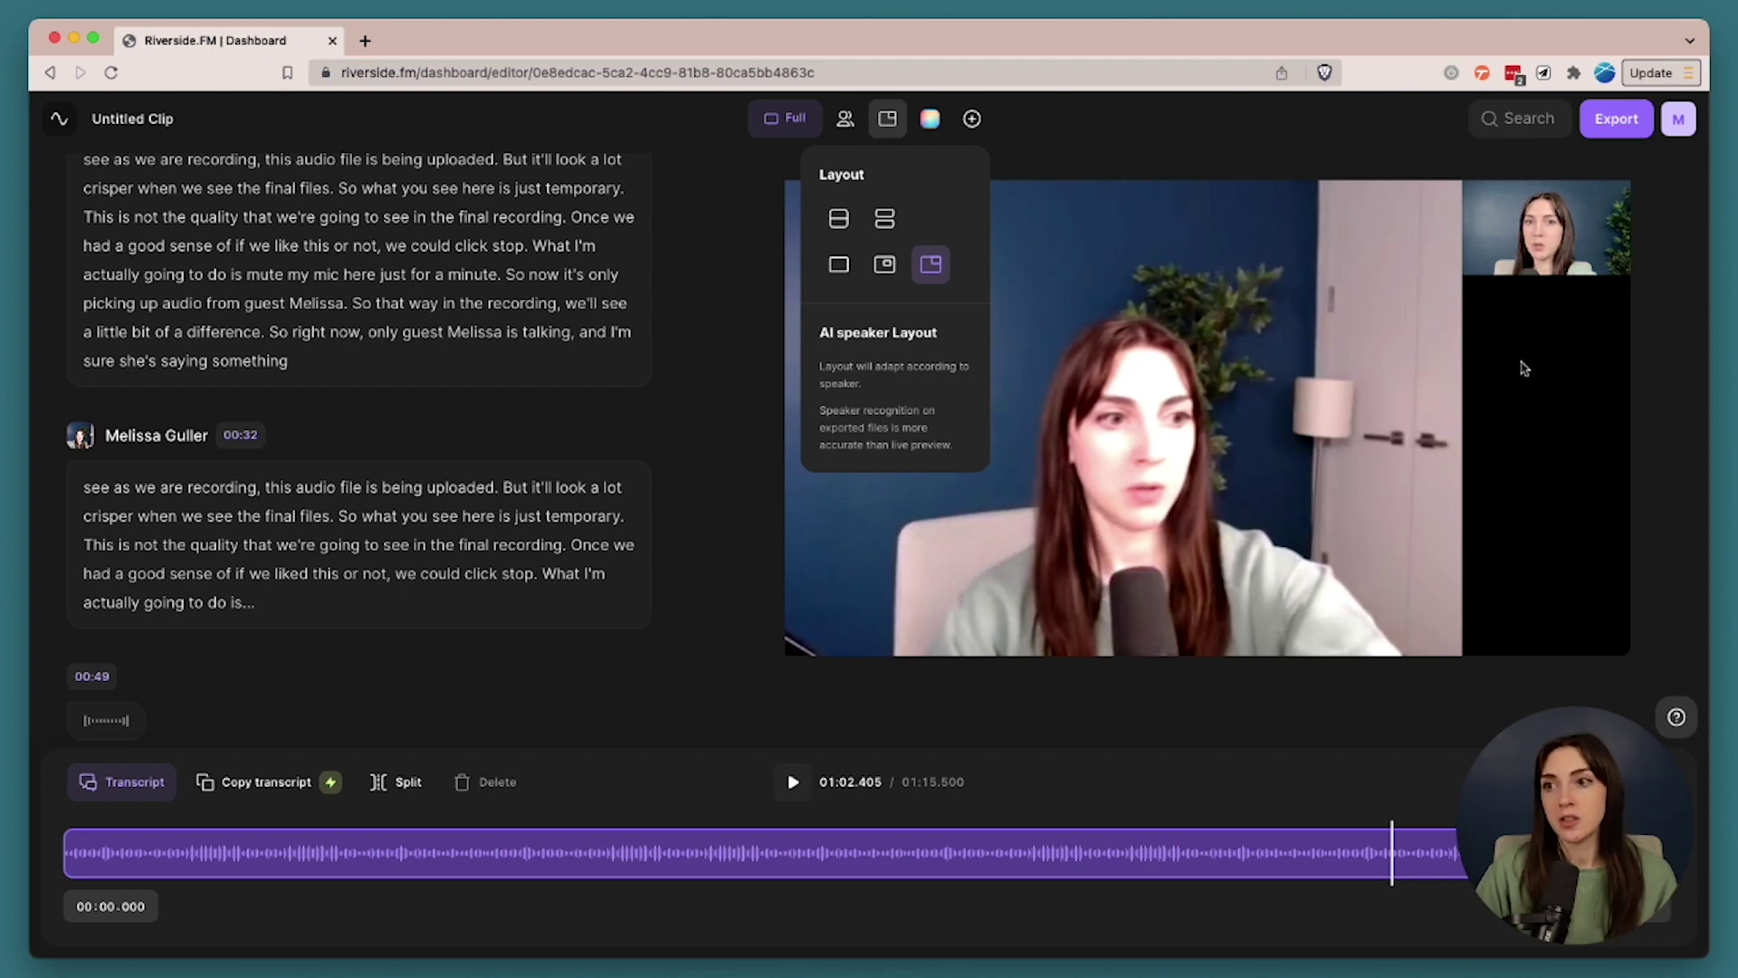
left_click(884, 263)
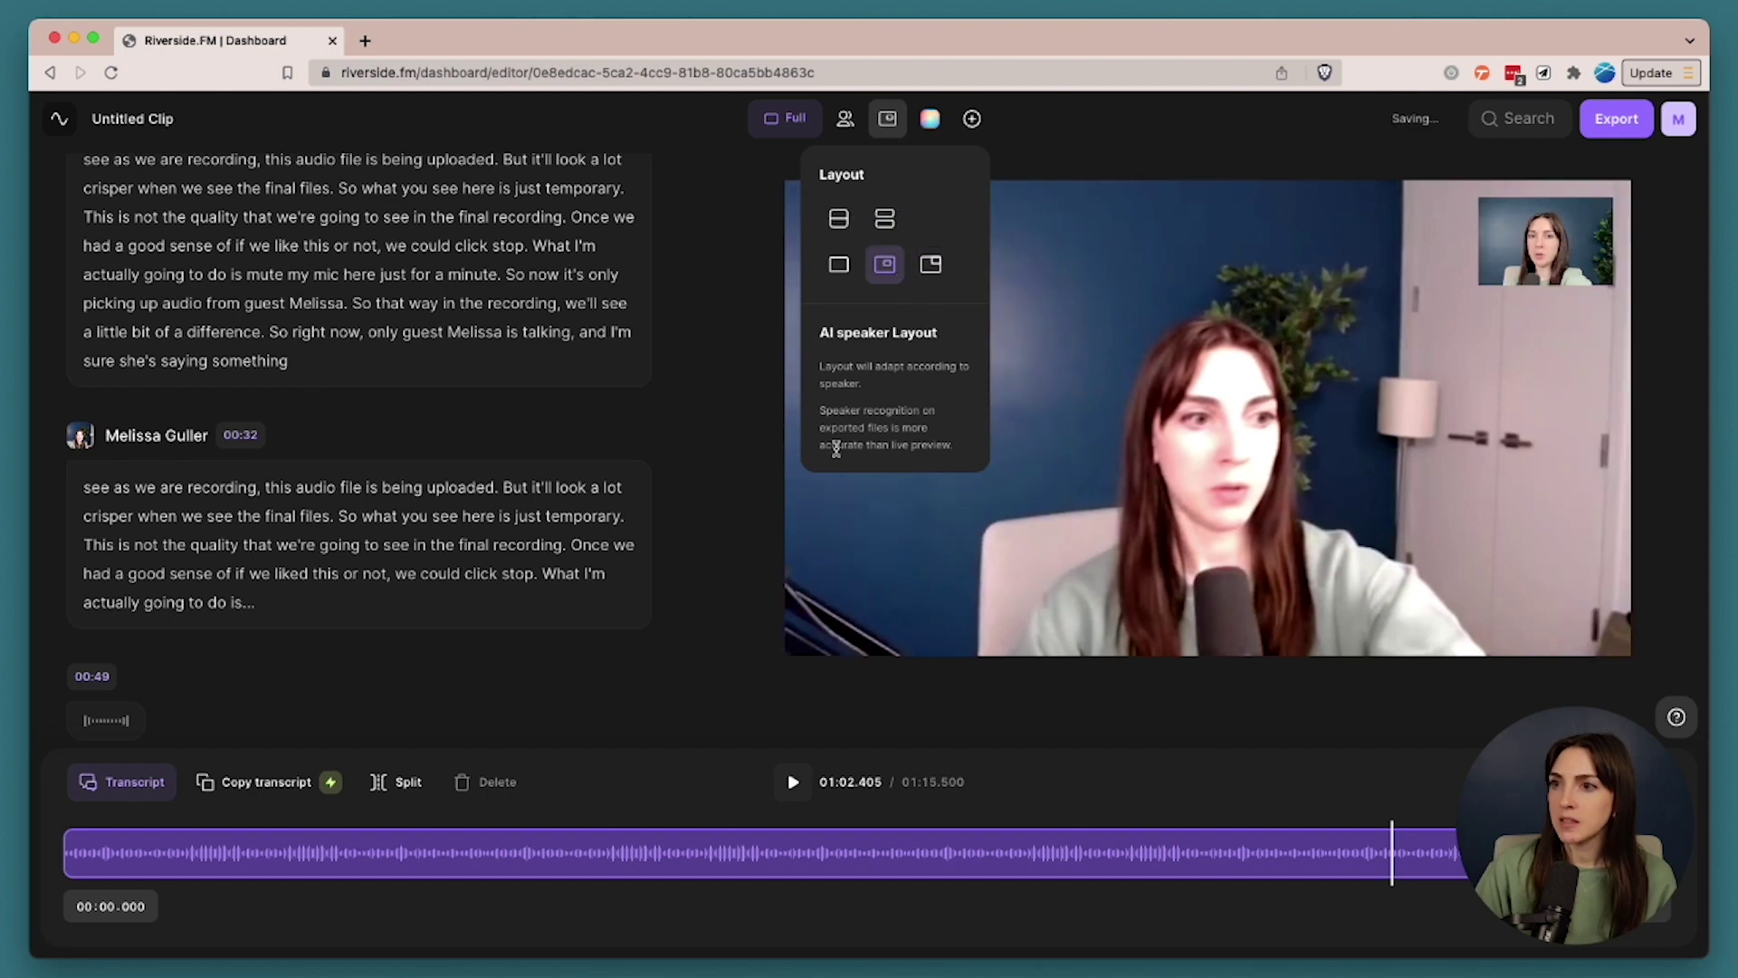
Upload the & logo and position it in the video's top-left corner
left_click(891, 131)
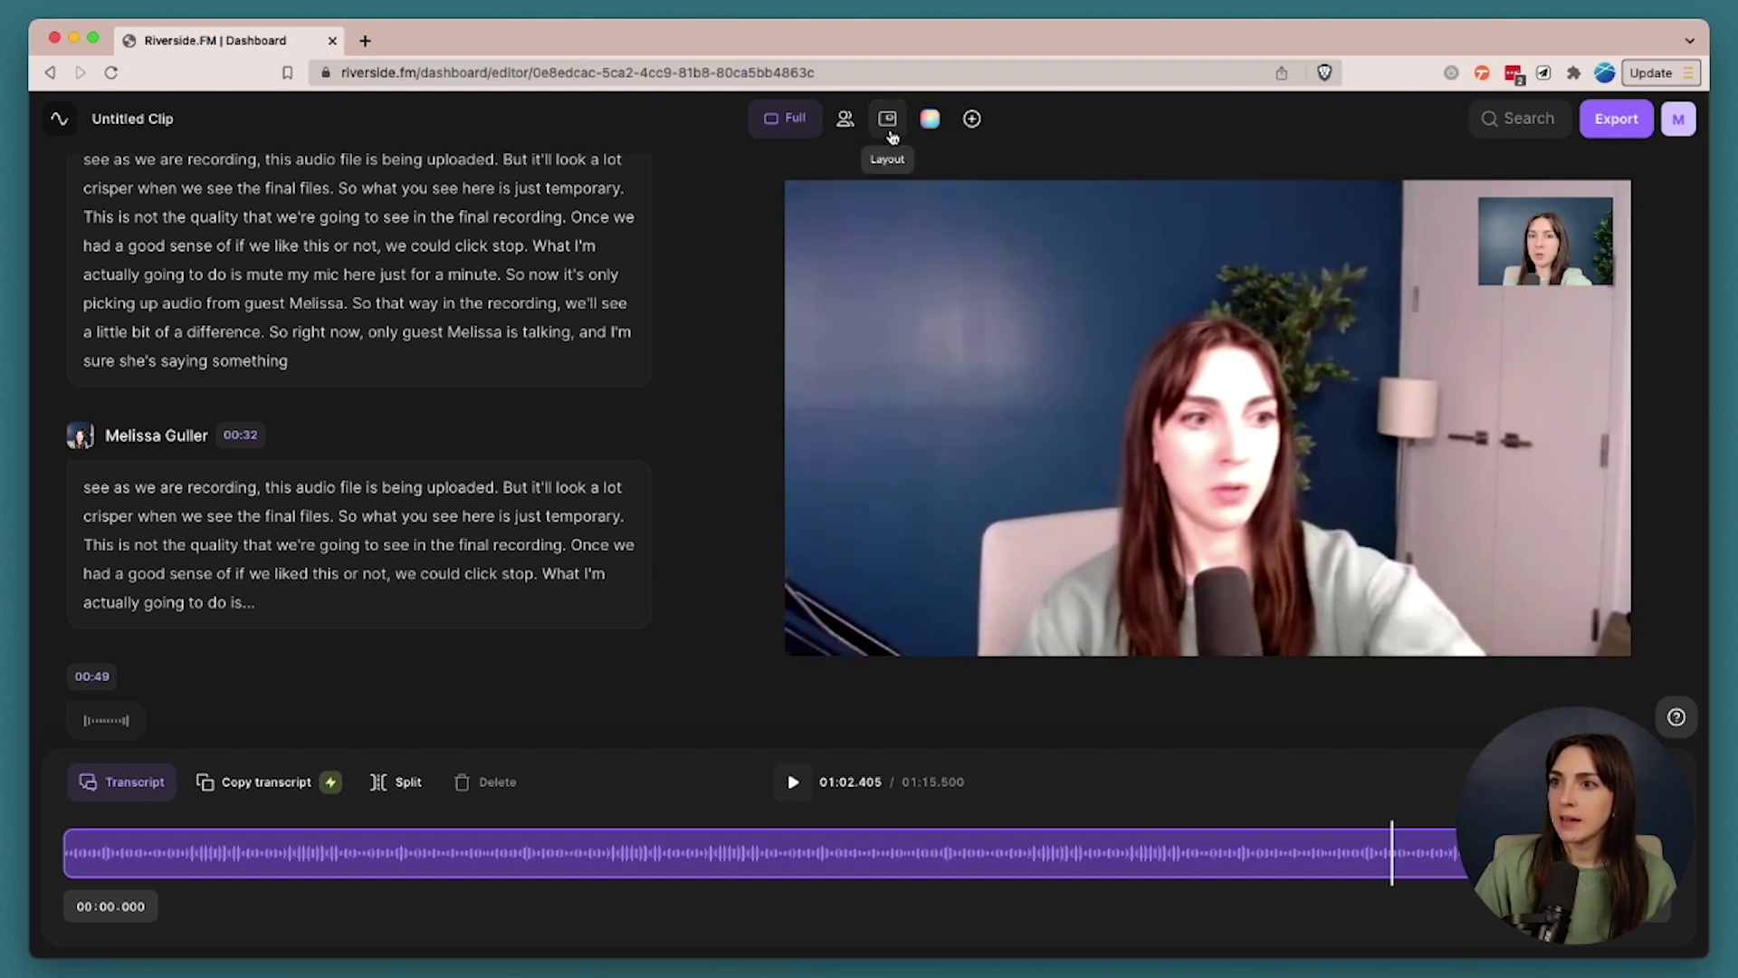
left_click(969, 125)
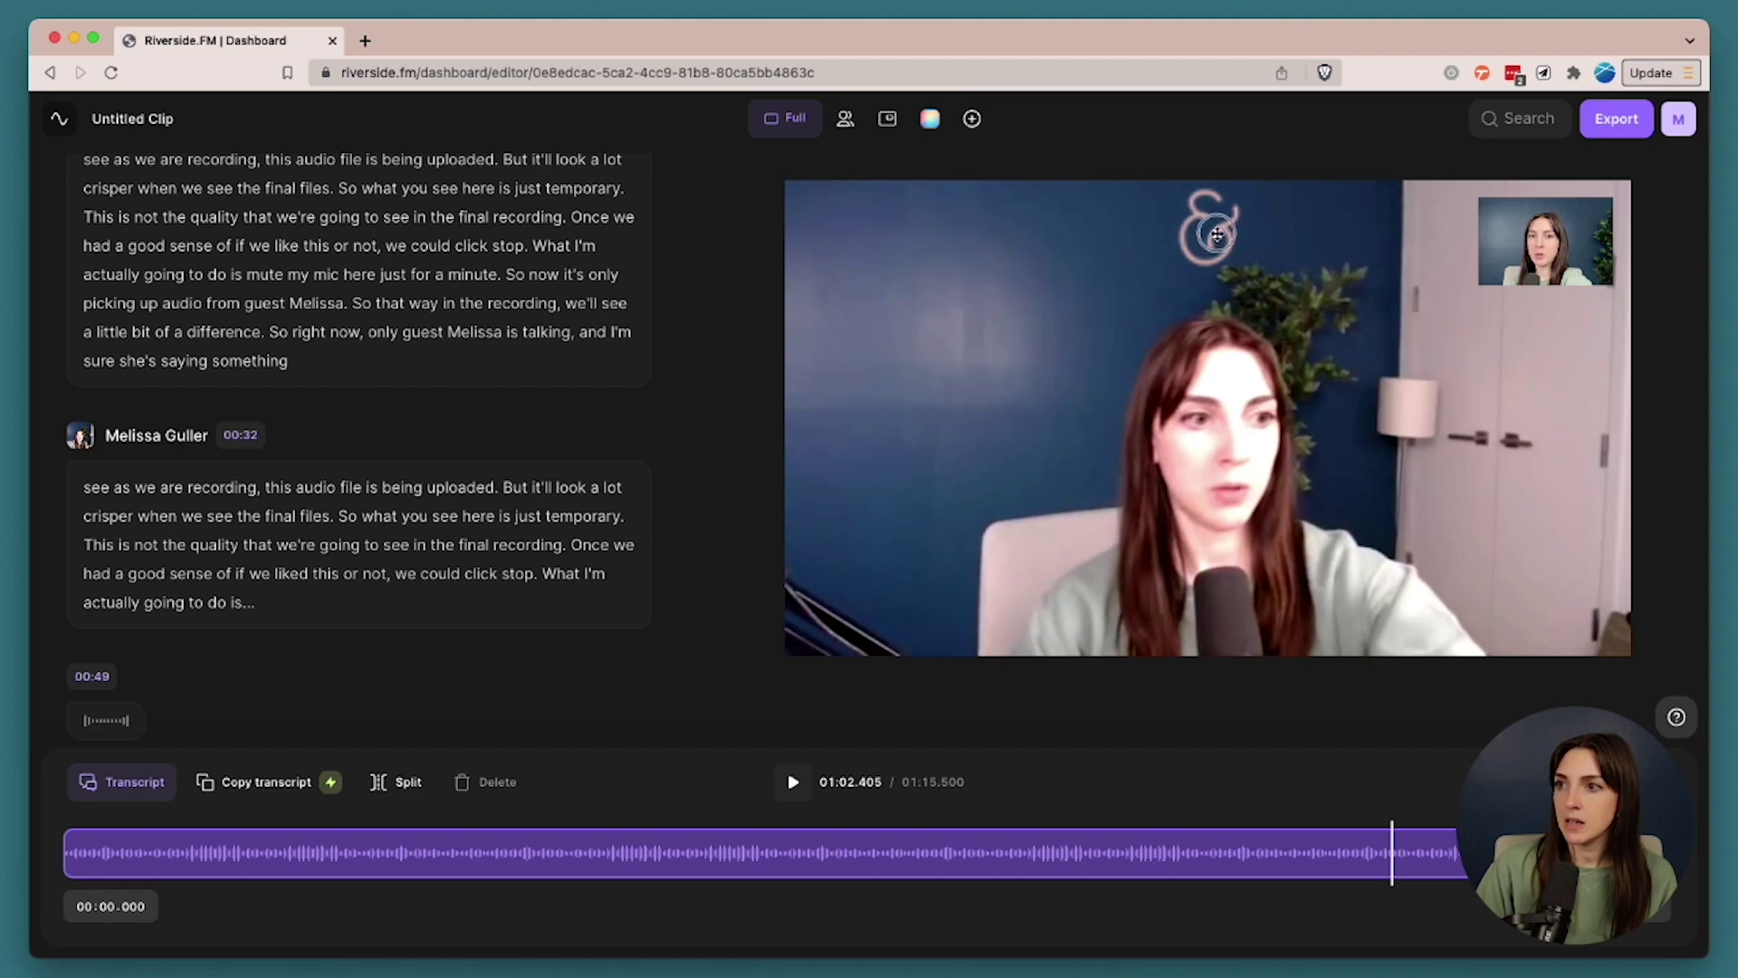
left_click_drag(1252, 279, 843, 237)
left_click(728, 260)
left_click(752, 252)
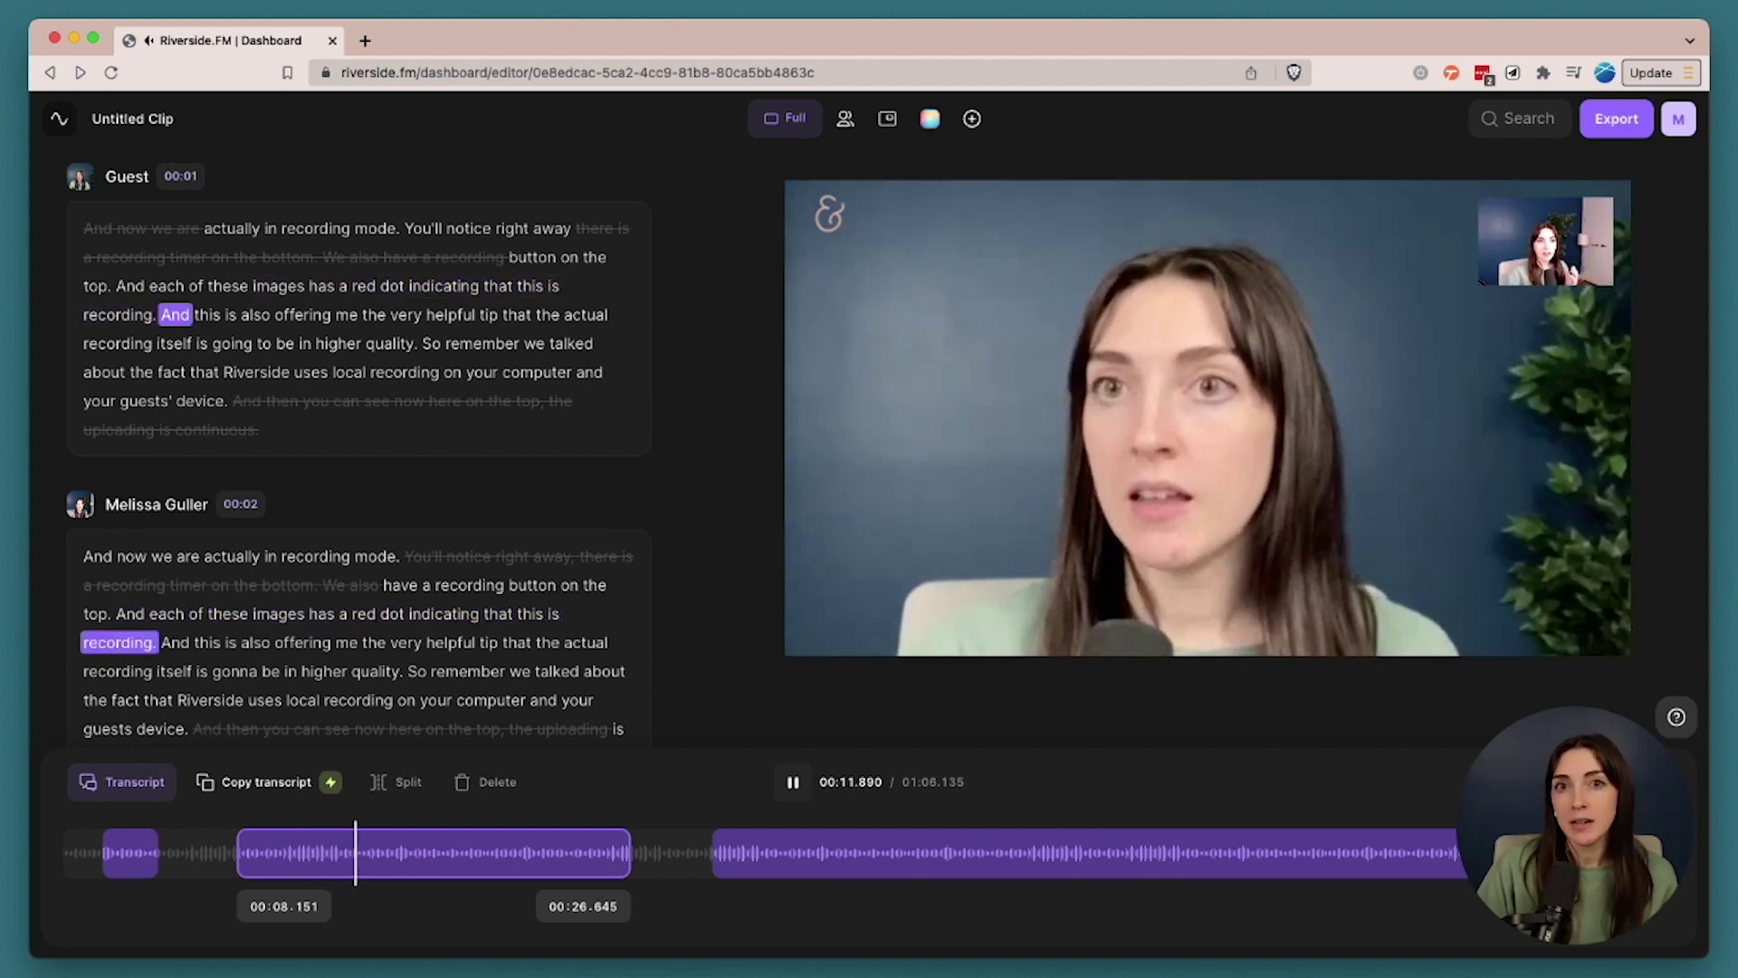
Pause the clip's playback
key("space")
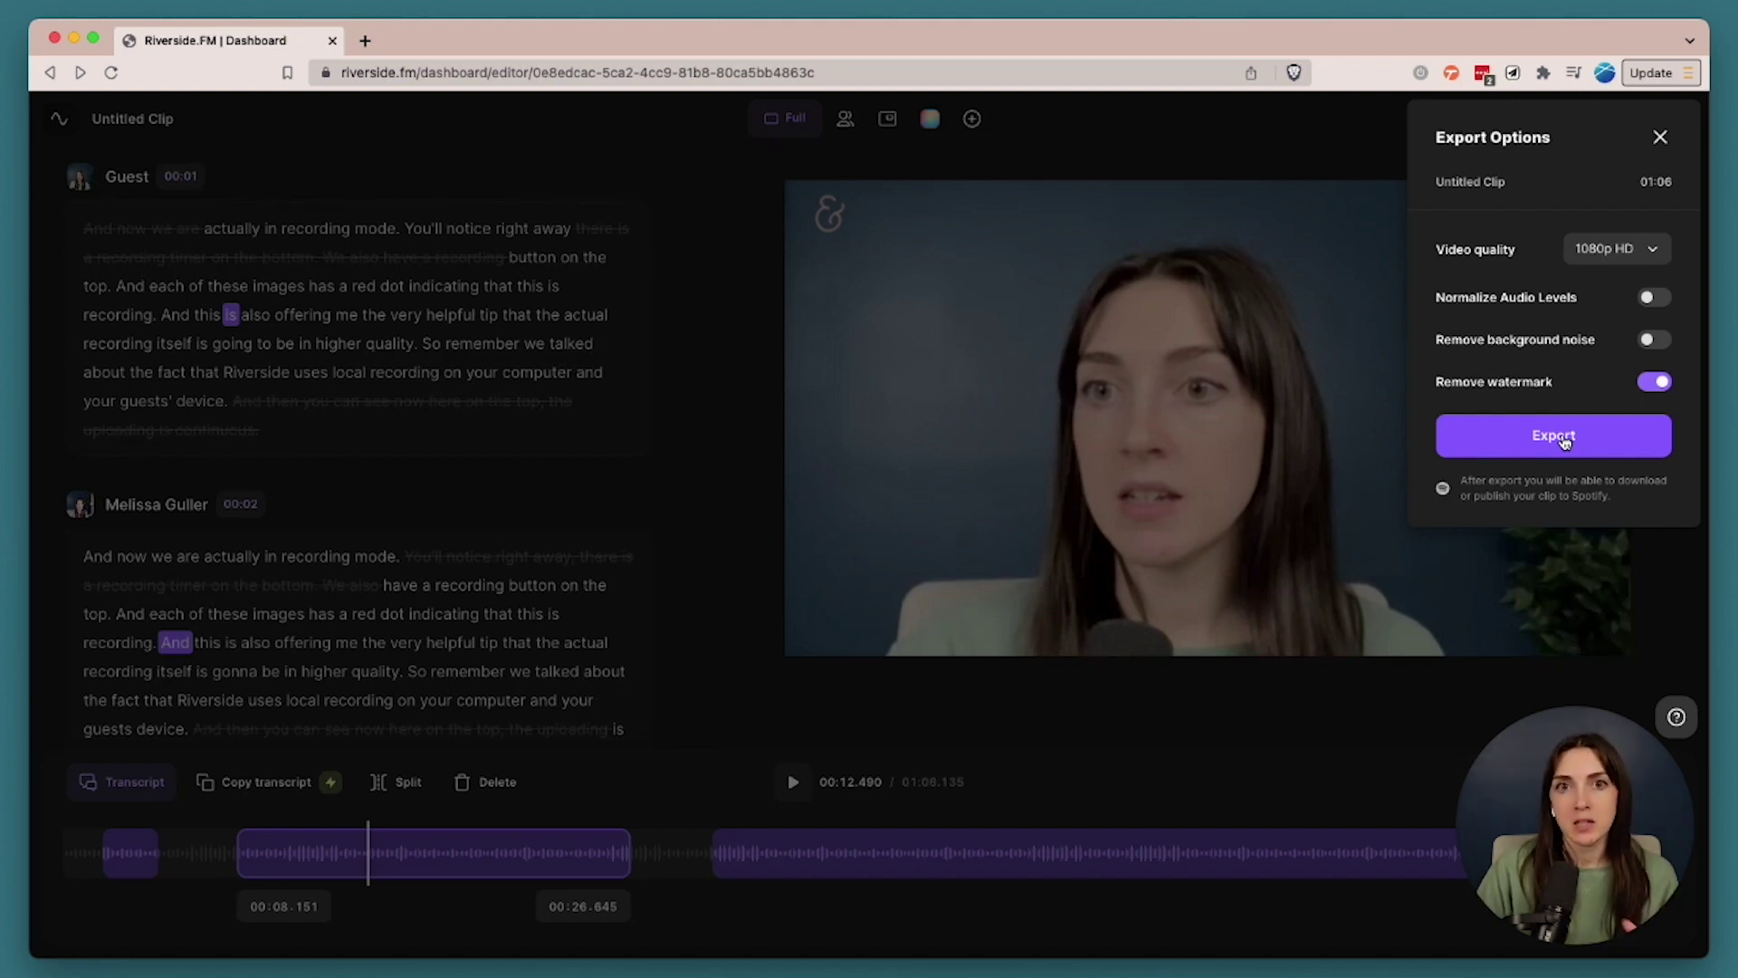
Close Export Options and go back through the recording pages to the Studios list
left_click(1564, 441)
left_click(71, 120)
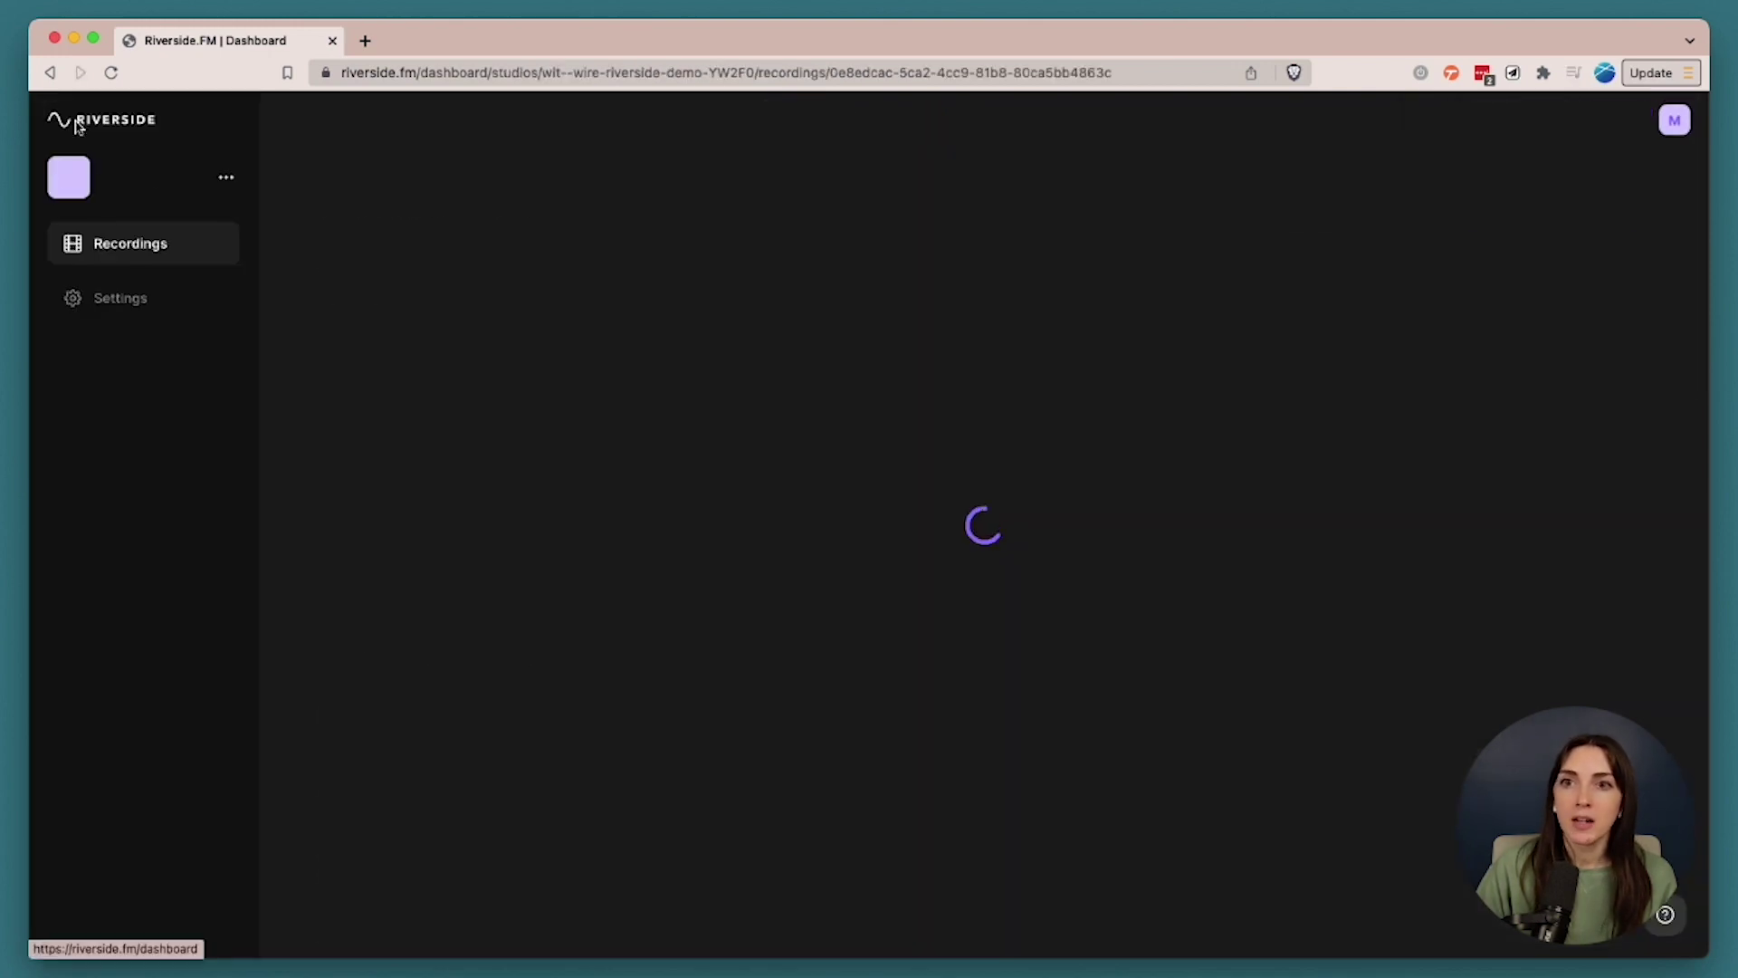
left_click(292, 203)
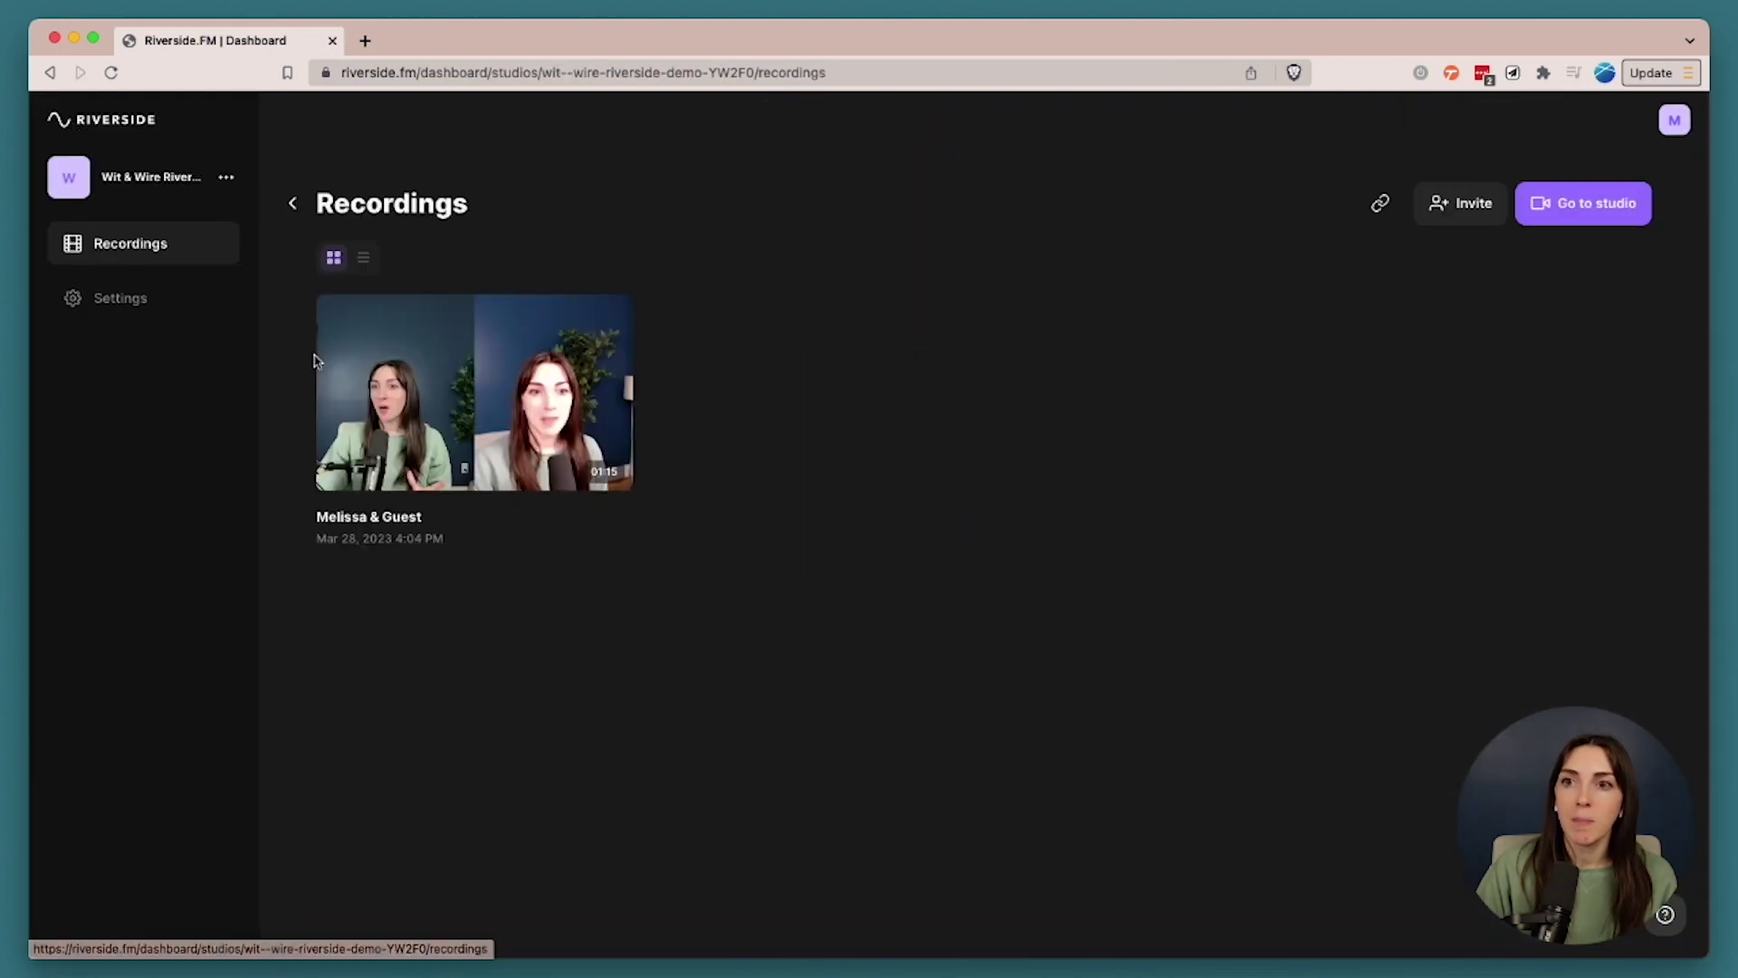
left_click(292, 208)
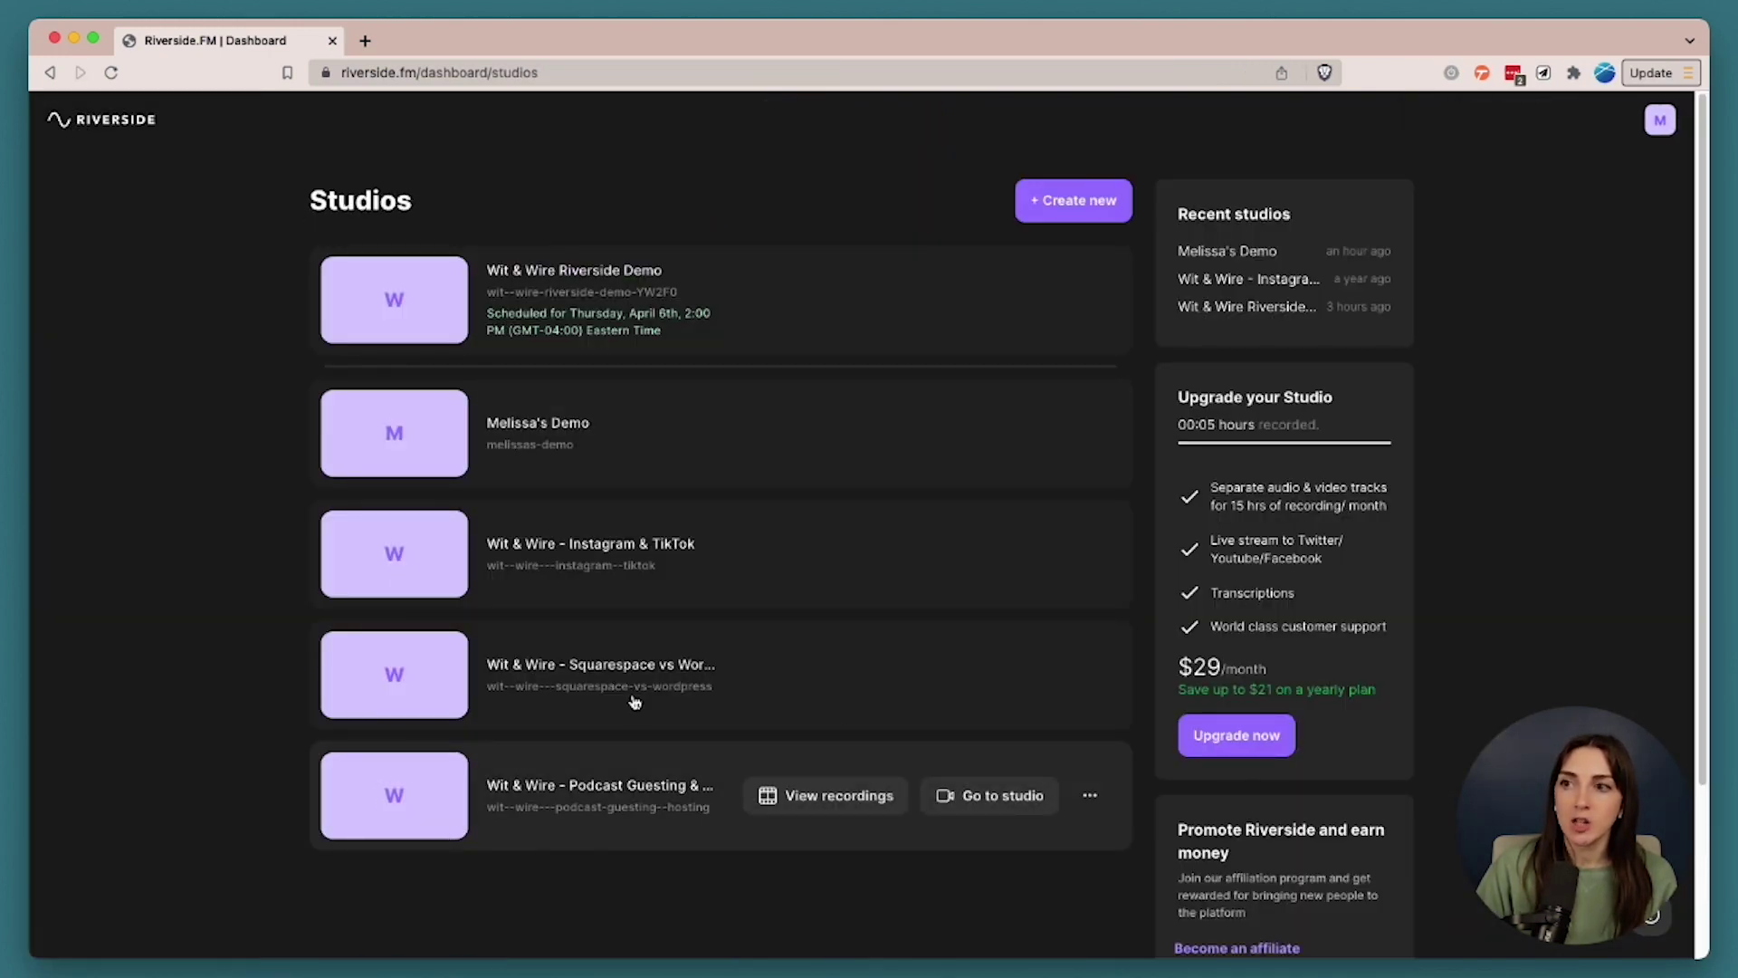
Open the first studio's two-person recording and view its details page
mouse_move(984, 296)
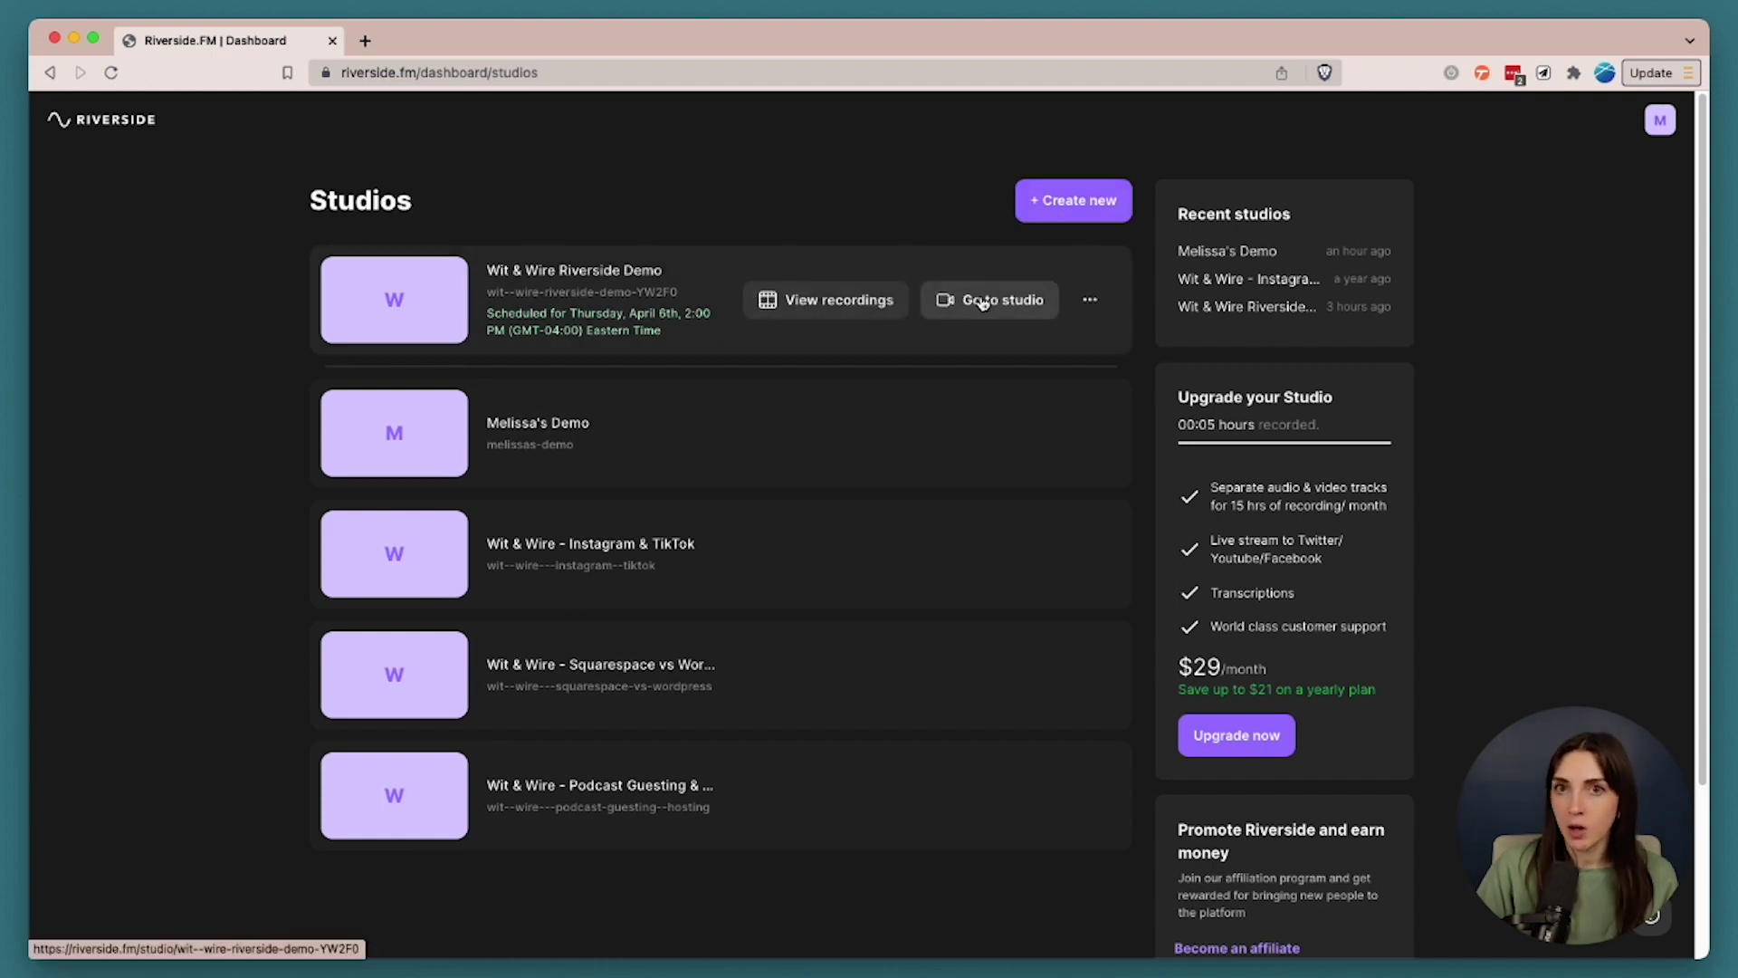
left_click(466, 306)
left_click(451, 420)
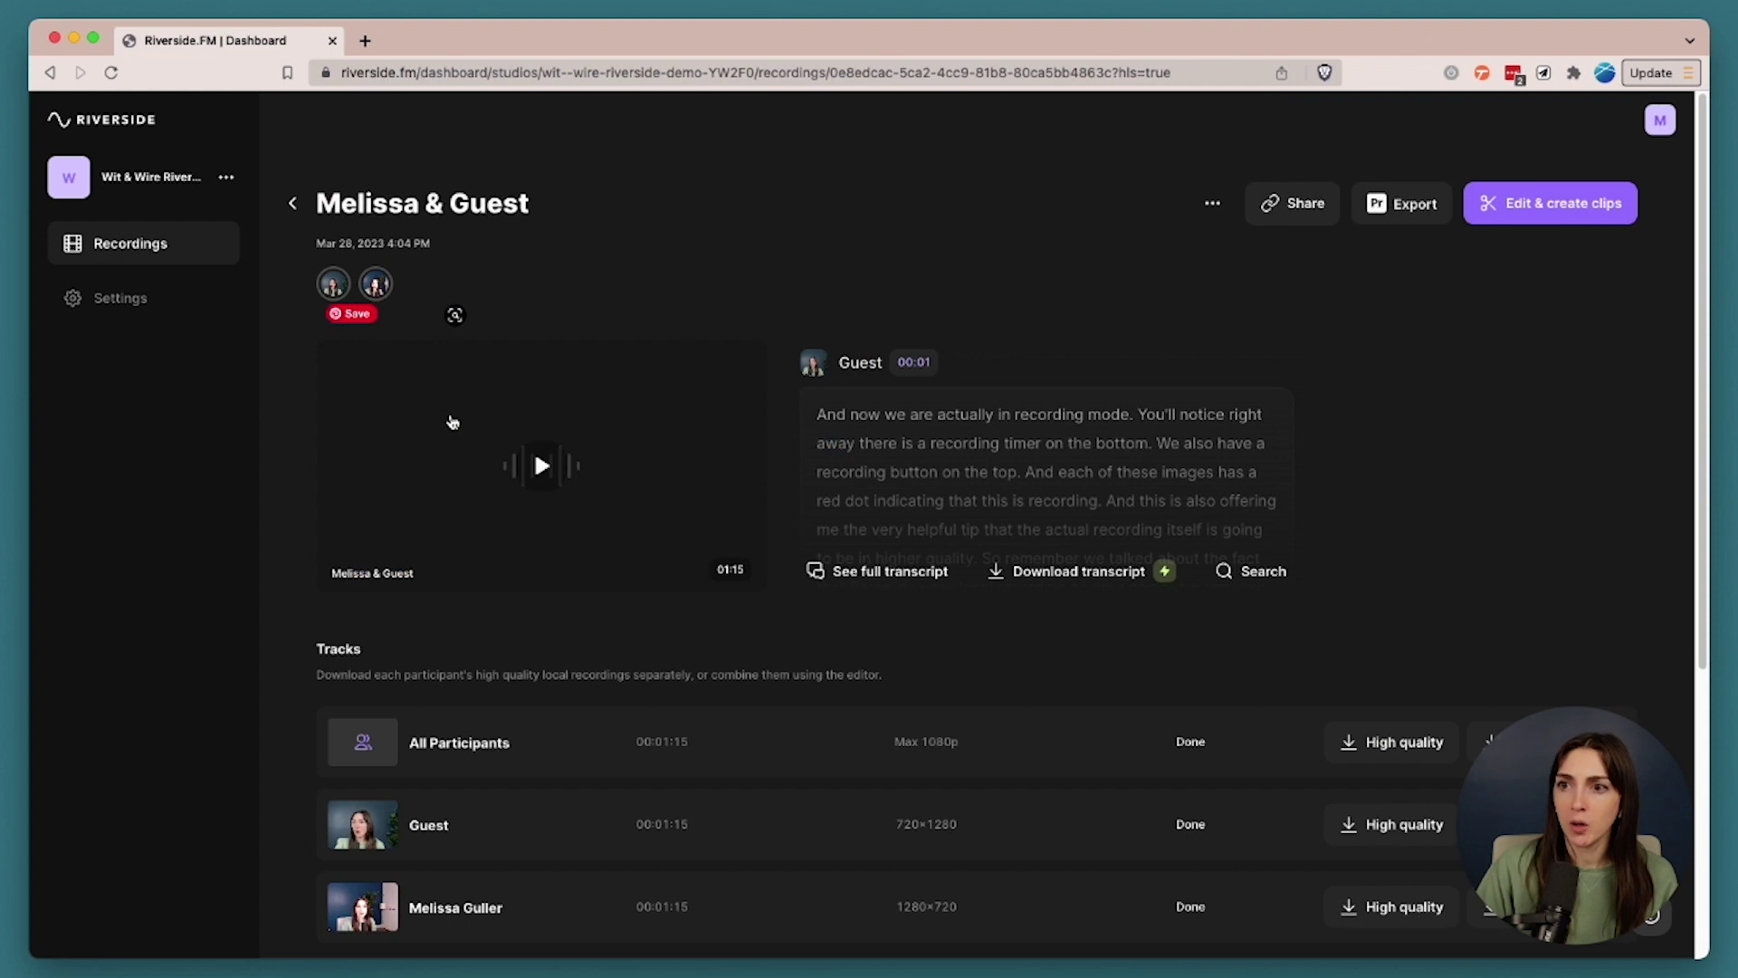
scroll(1338, 433, "down", 3)
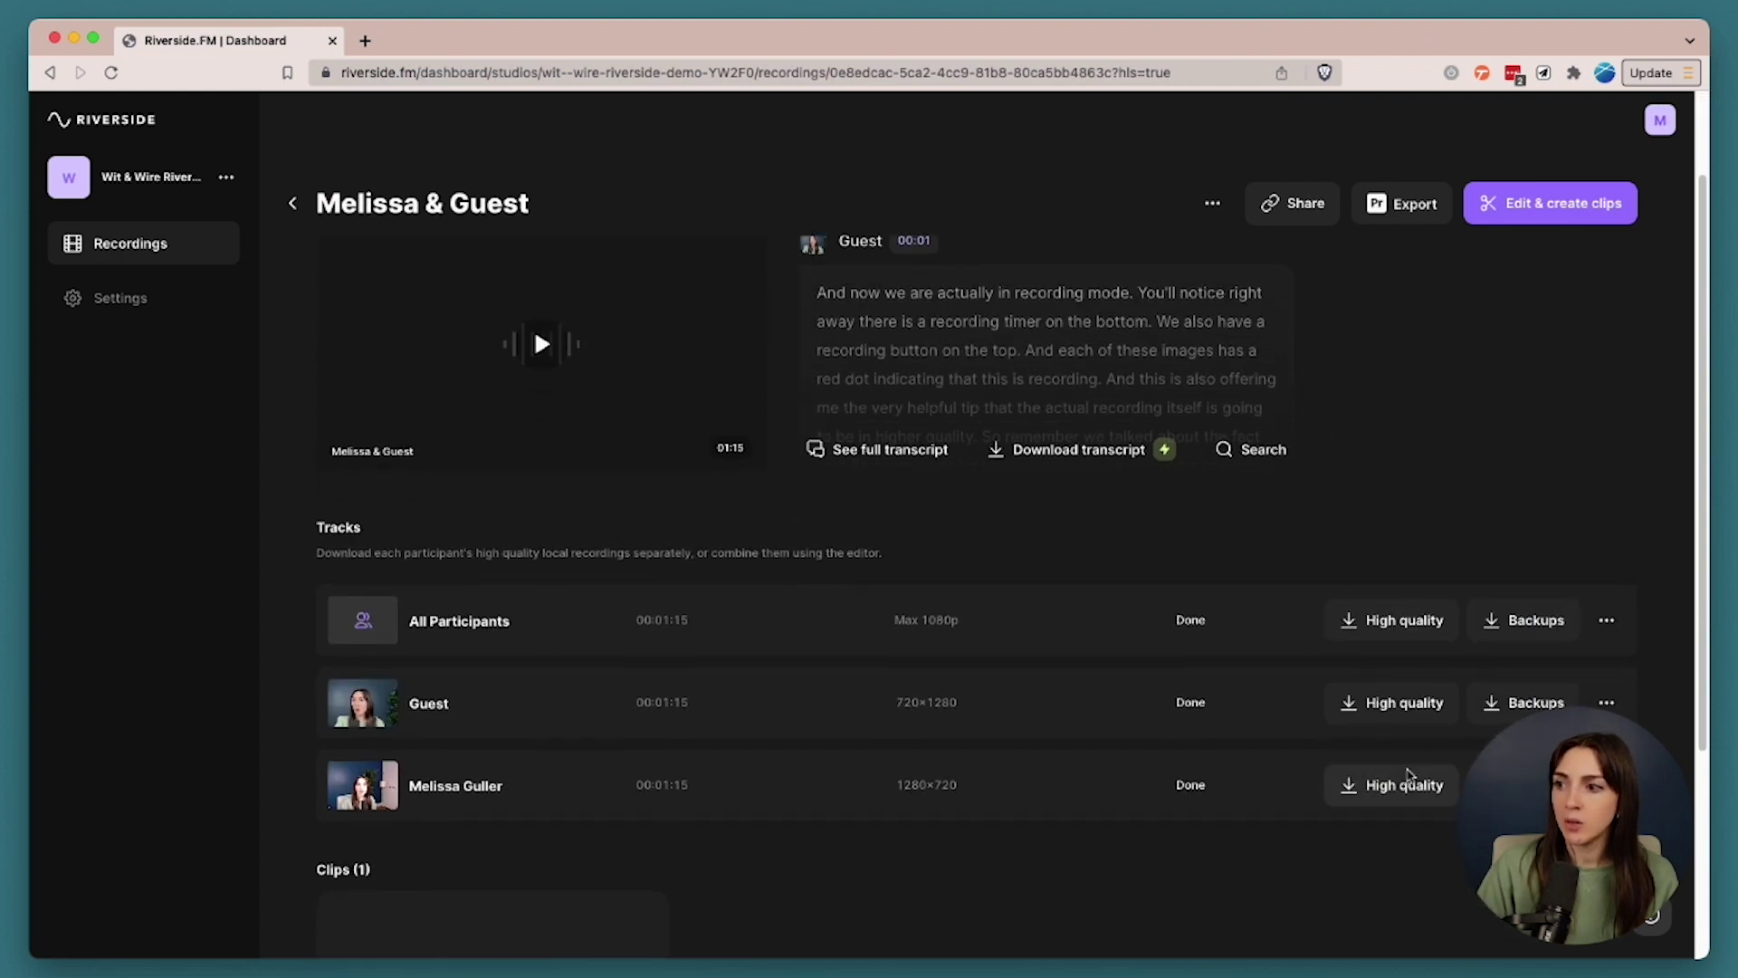
scroll(1349, 580, "up", 3)
Create a full-length clip with the picture-in-picture layout and open its export options
left_click(1547, 210)
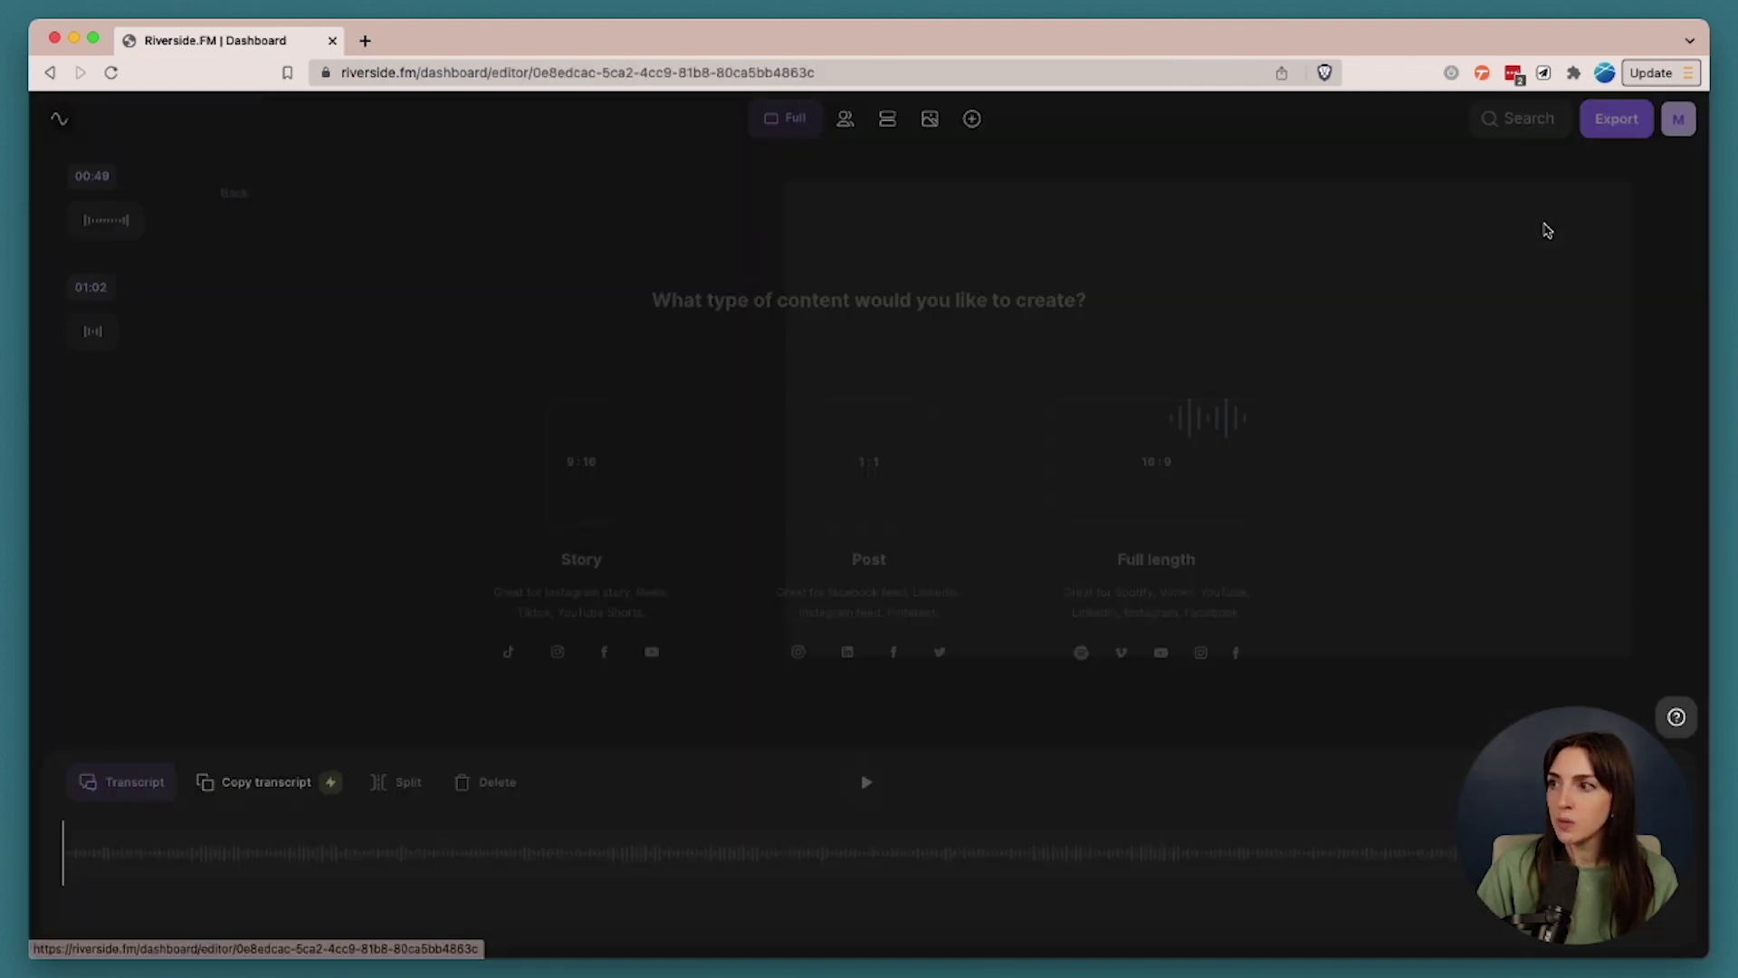
left_click(1241, 489)
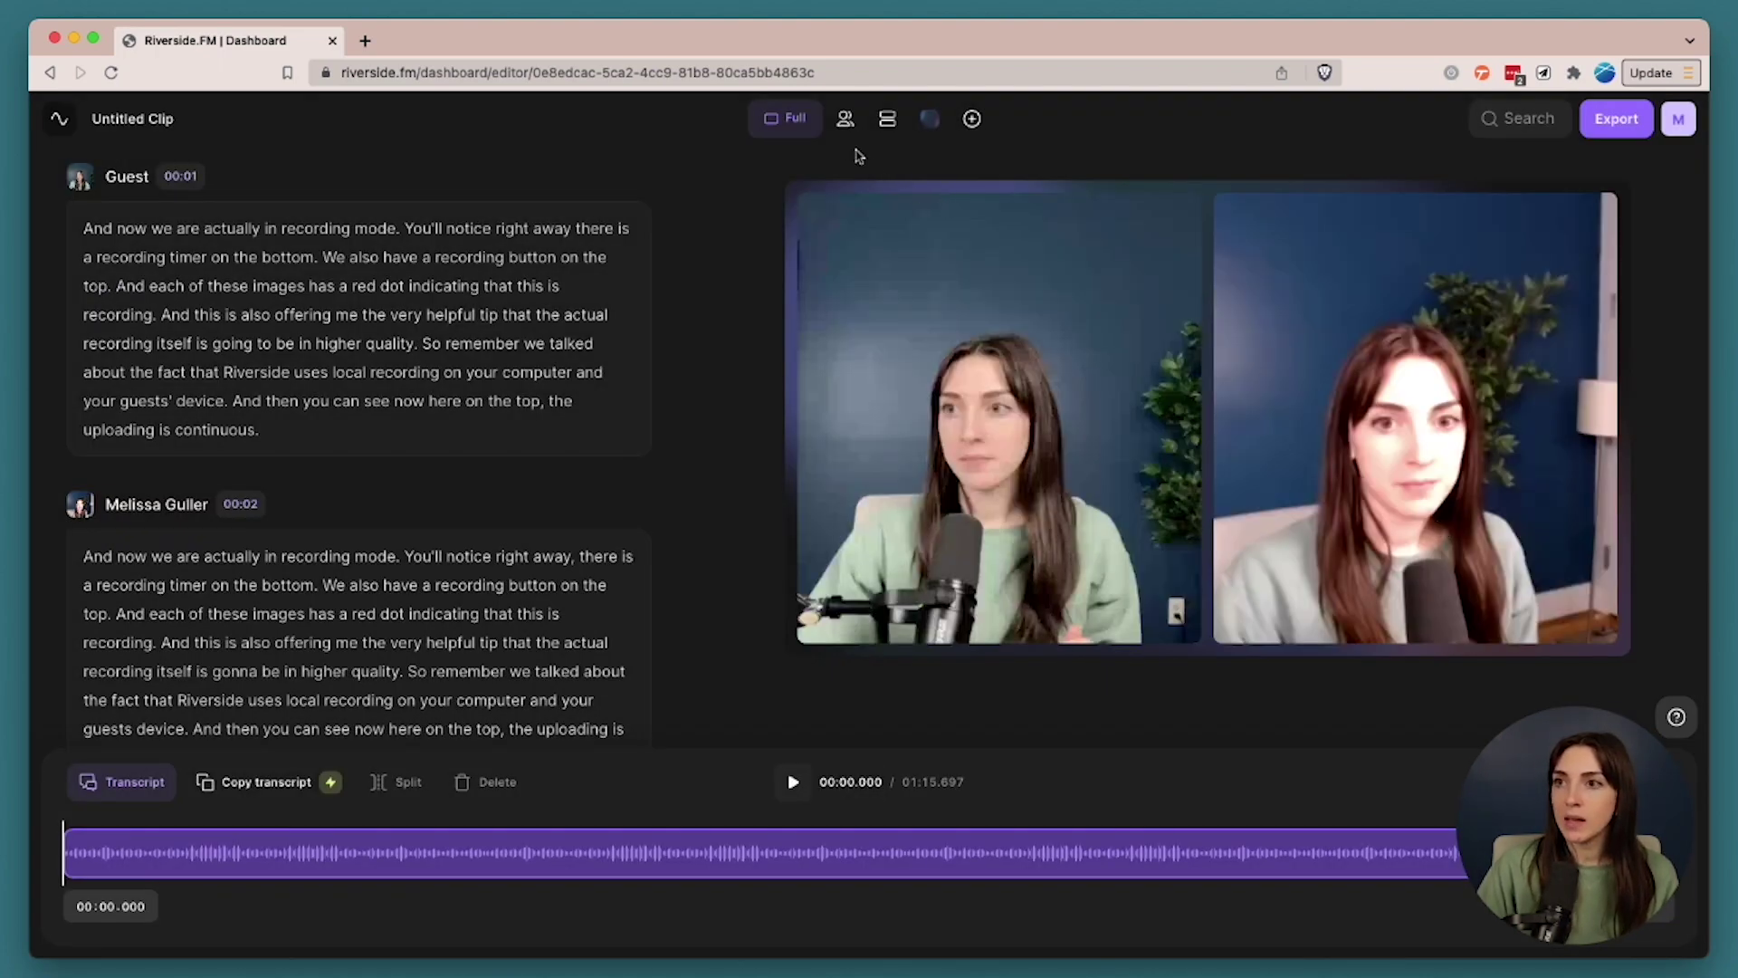
left_click(887, 119)
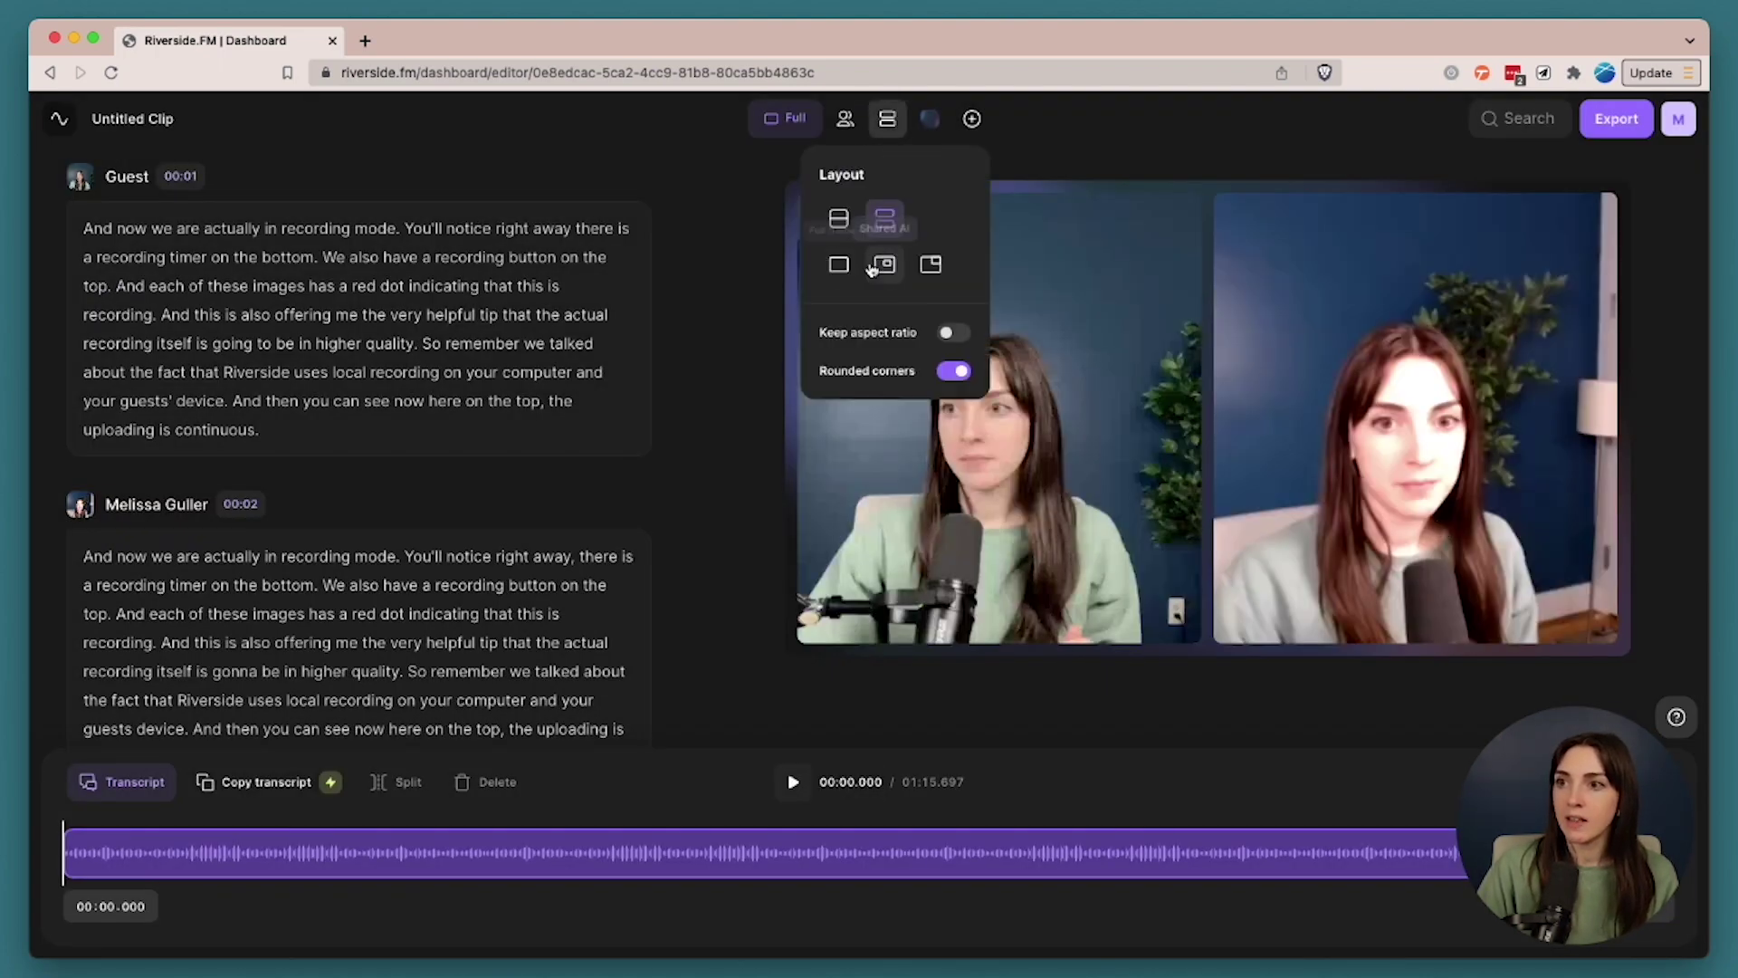
left_click(883, 264)
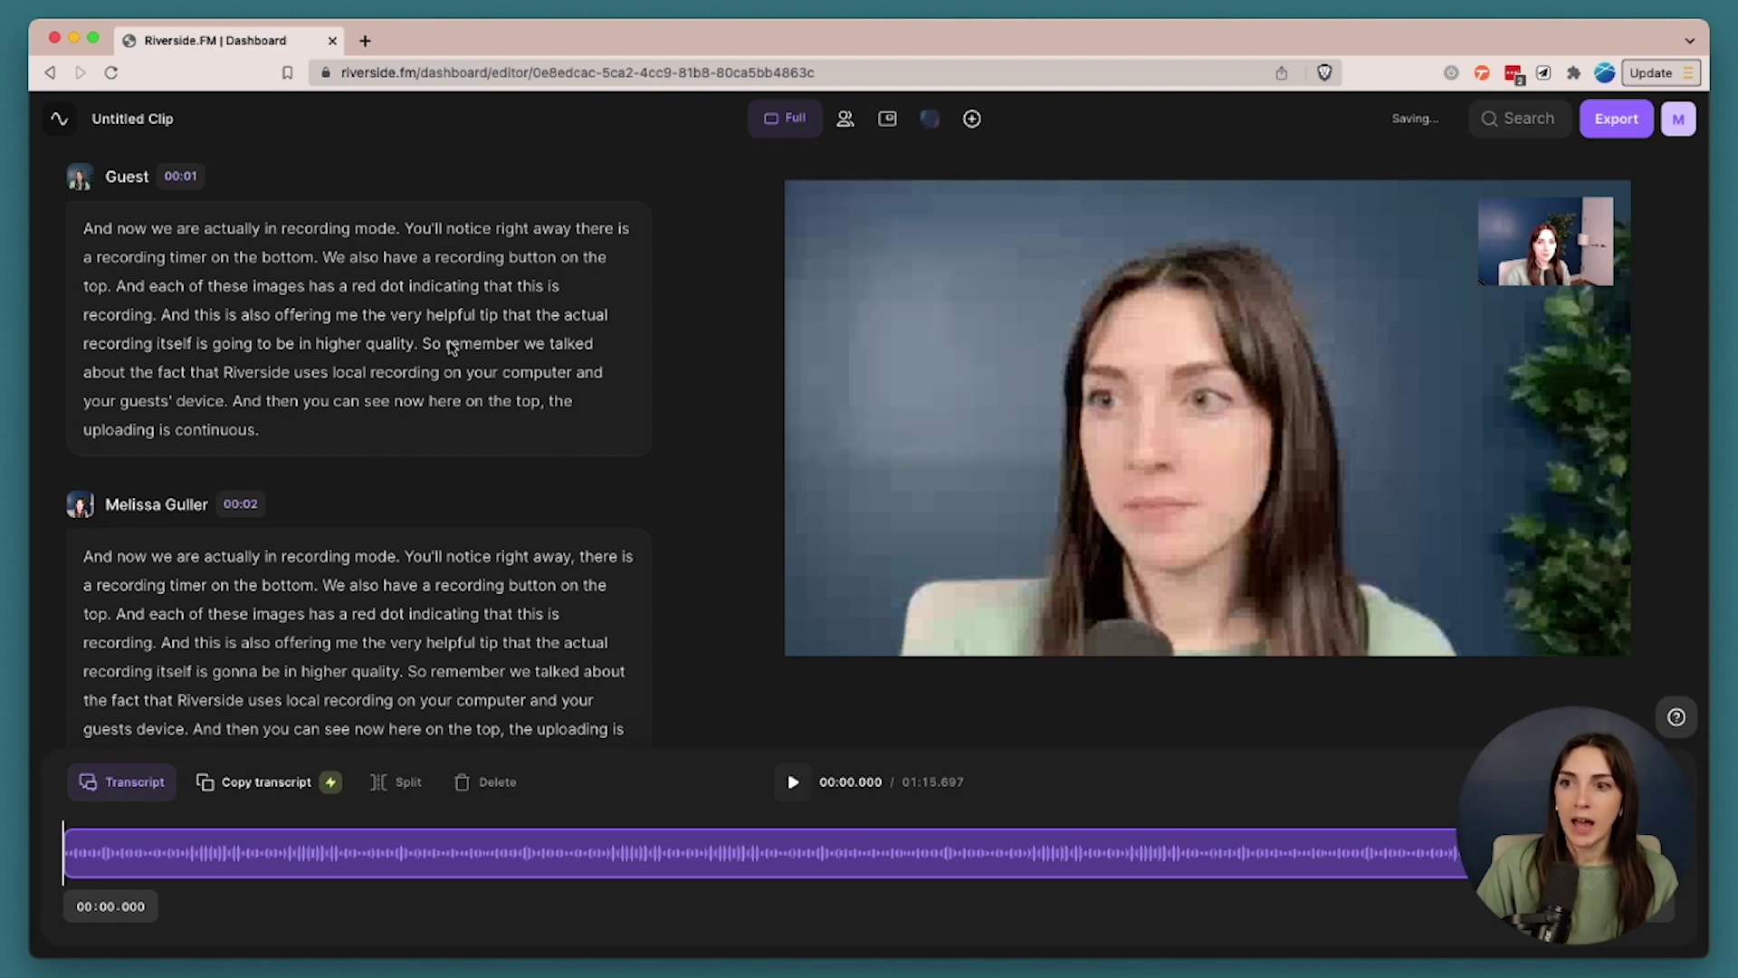
left_click(1585, 127)
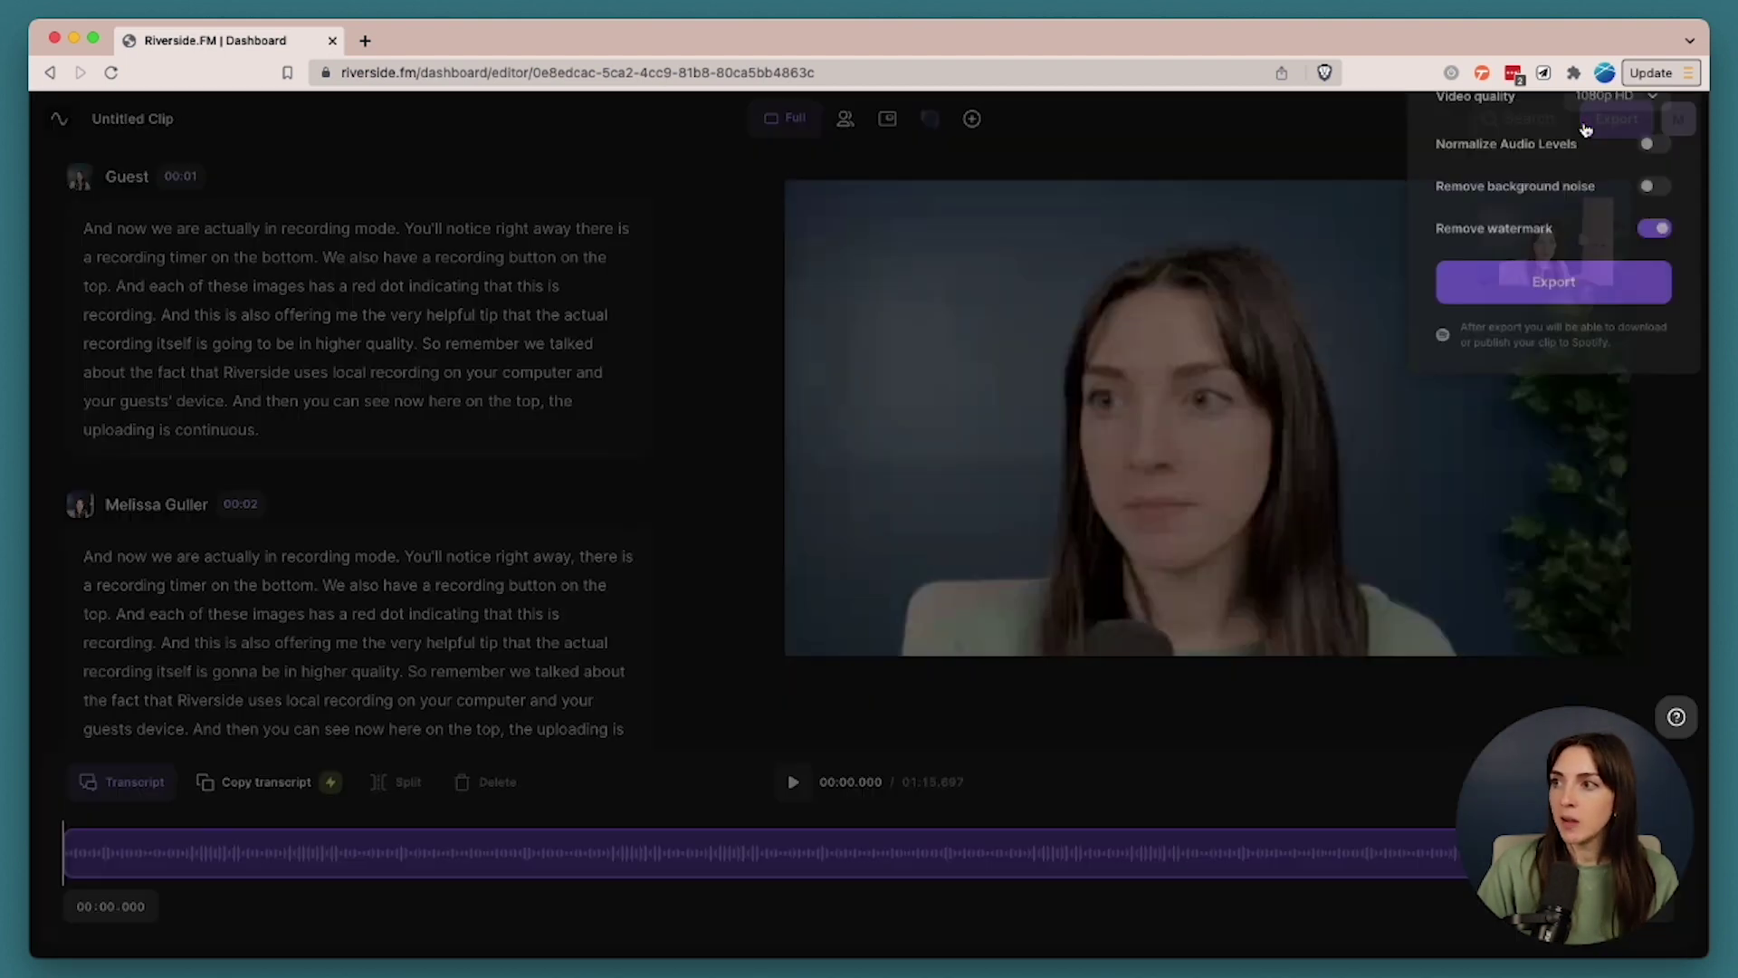